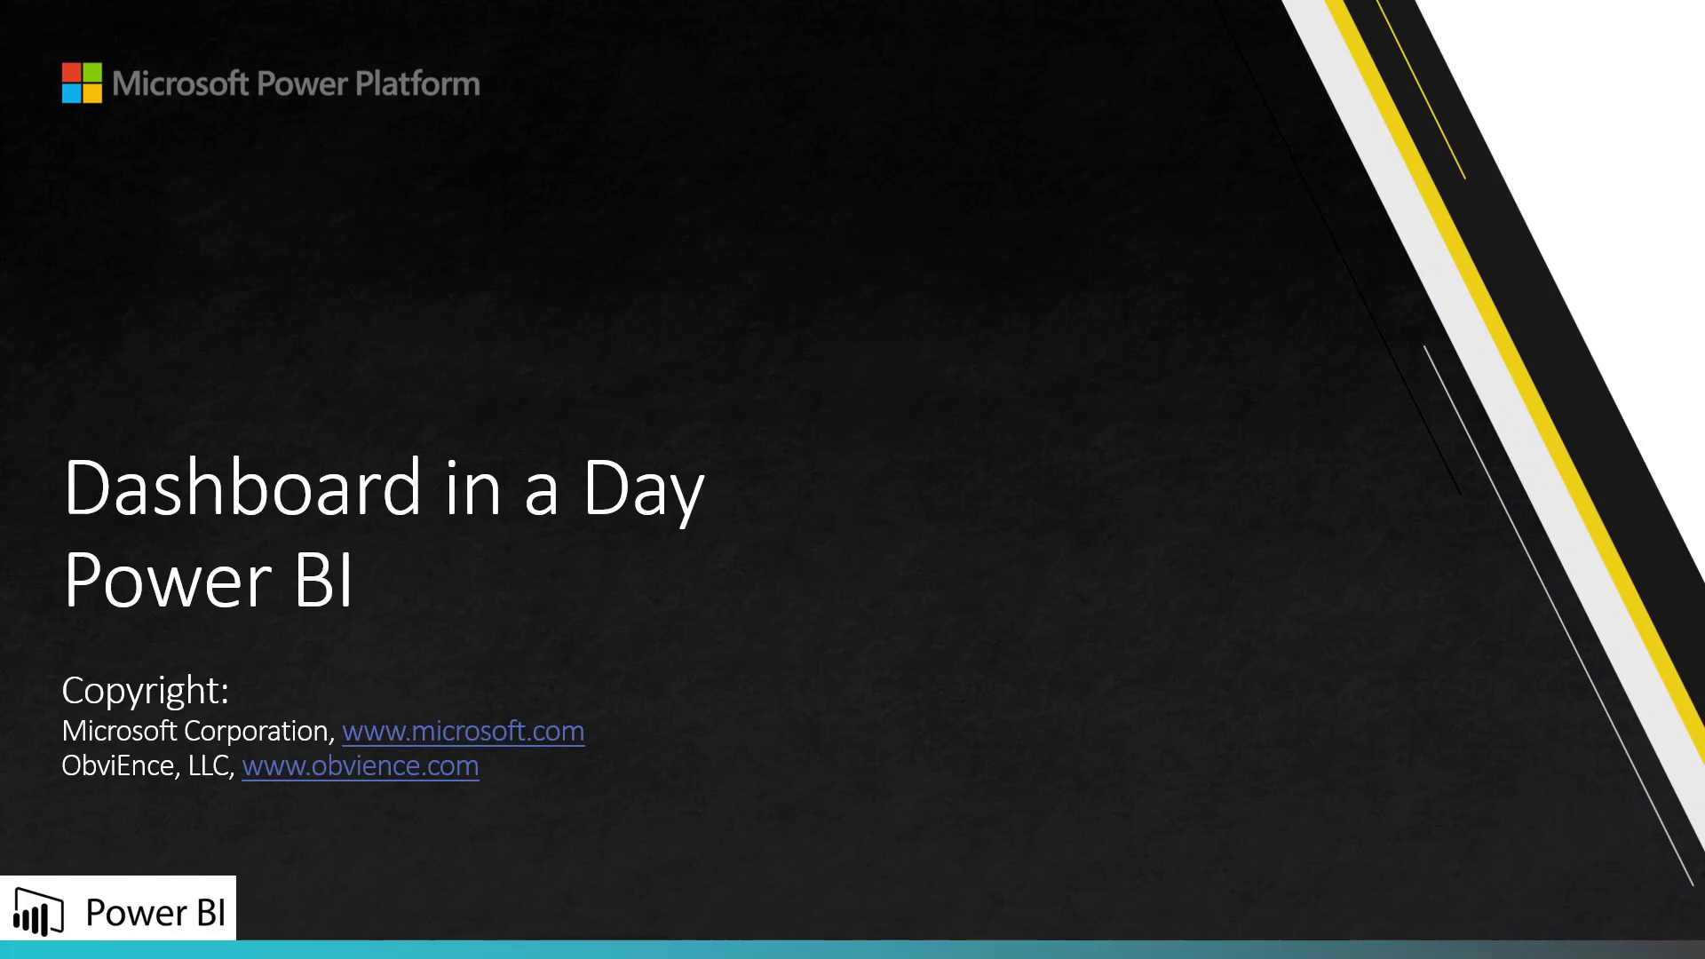
Advance from the Dashboard in a Day title slide to the VanArsdel Analysis dashboard slide.
key(Right)
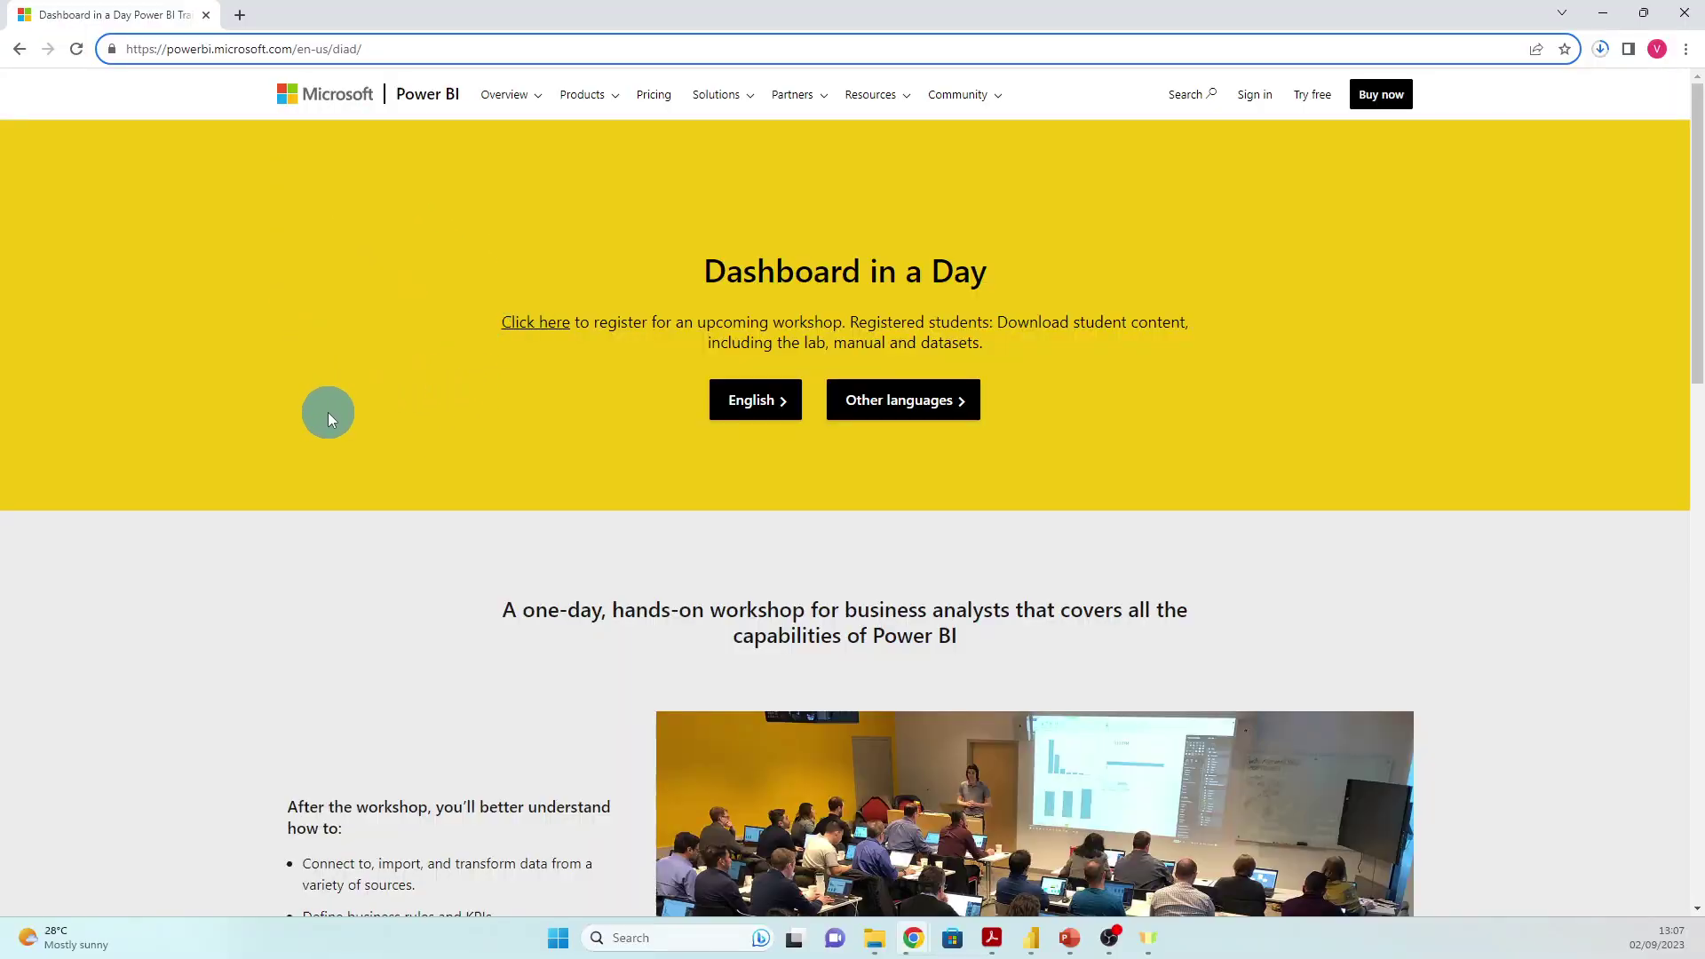
Select the page's web address and scroll down to the workshop assets download links.
drag(480, 53, 111, 50)
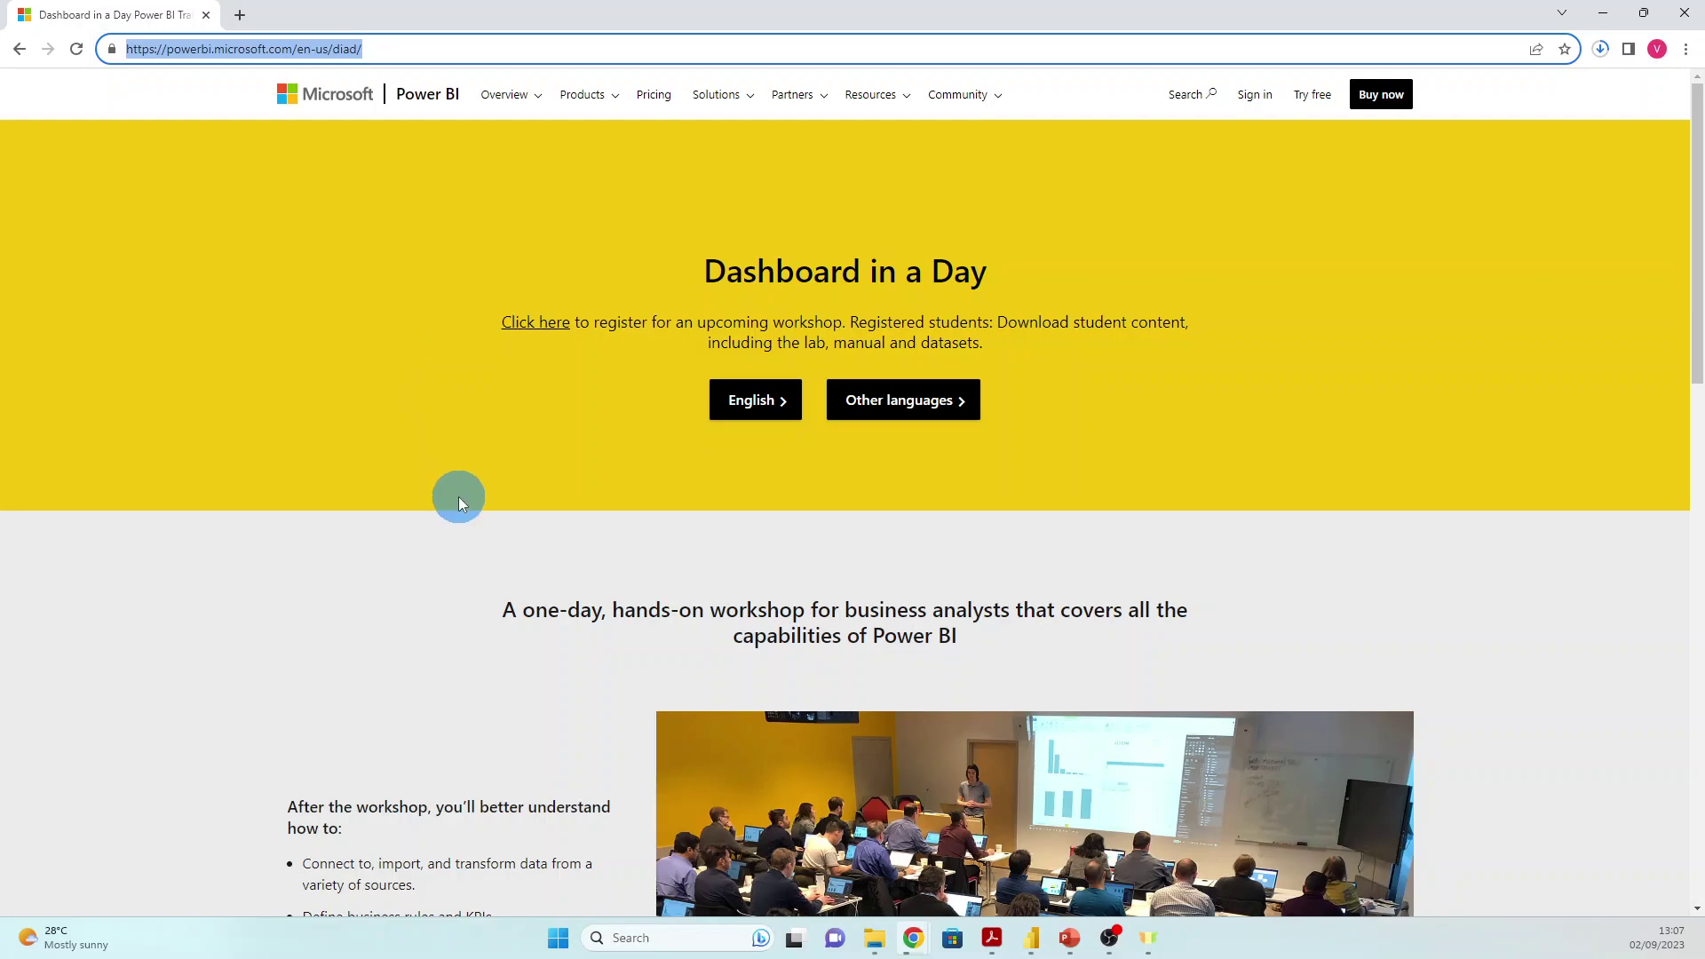
scroll(458, 503, down, 14)
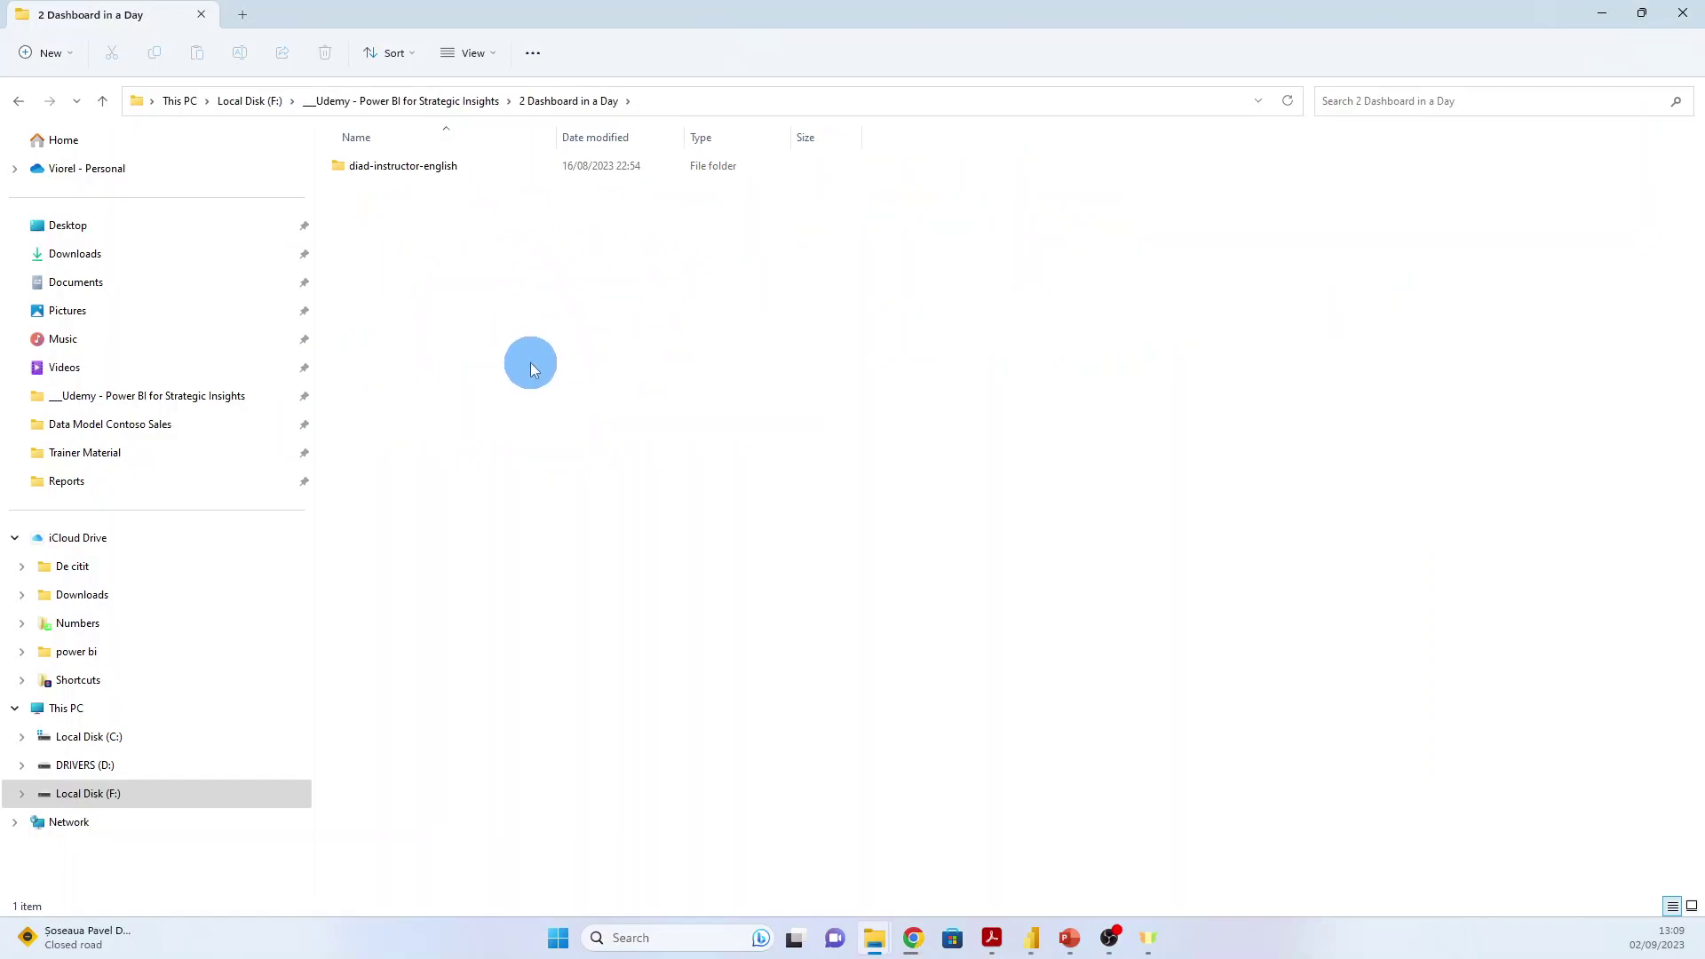
Browse diad-instructor-english, Data, InternationalSales and USSales (bi_dimensions), then return to diad-instructor-english.
click(447, 168)
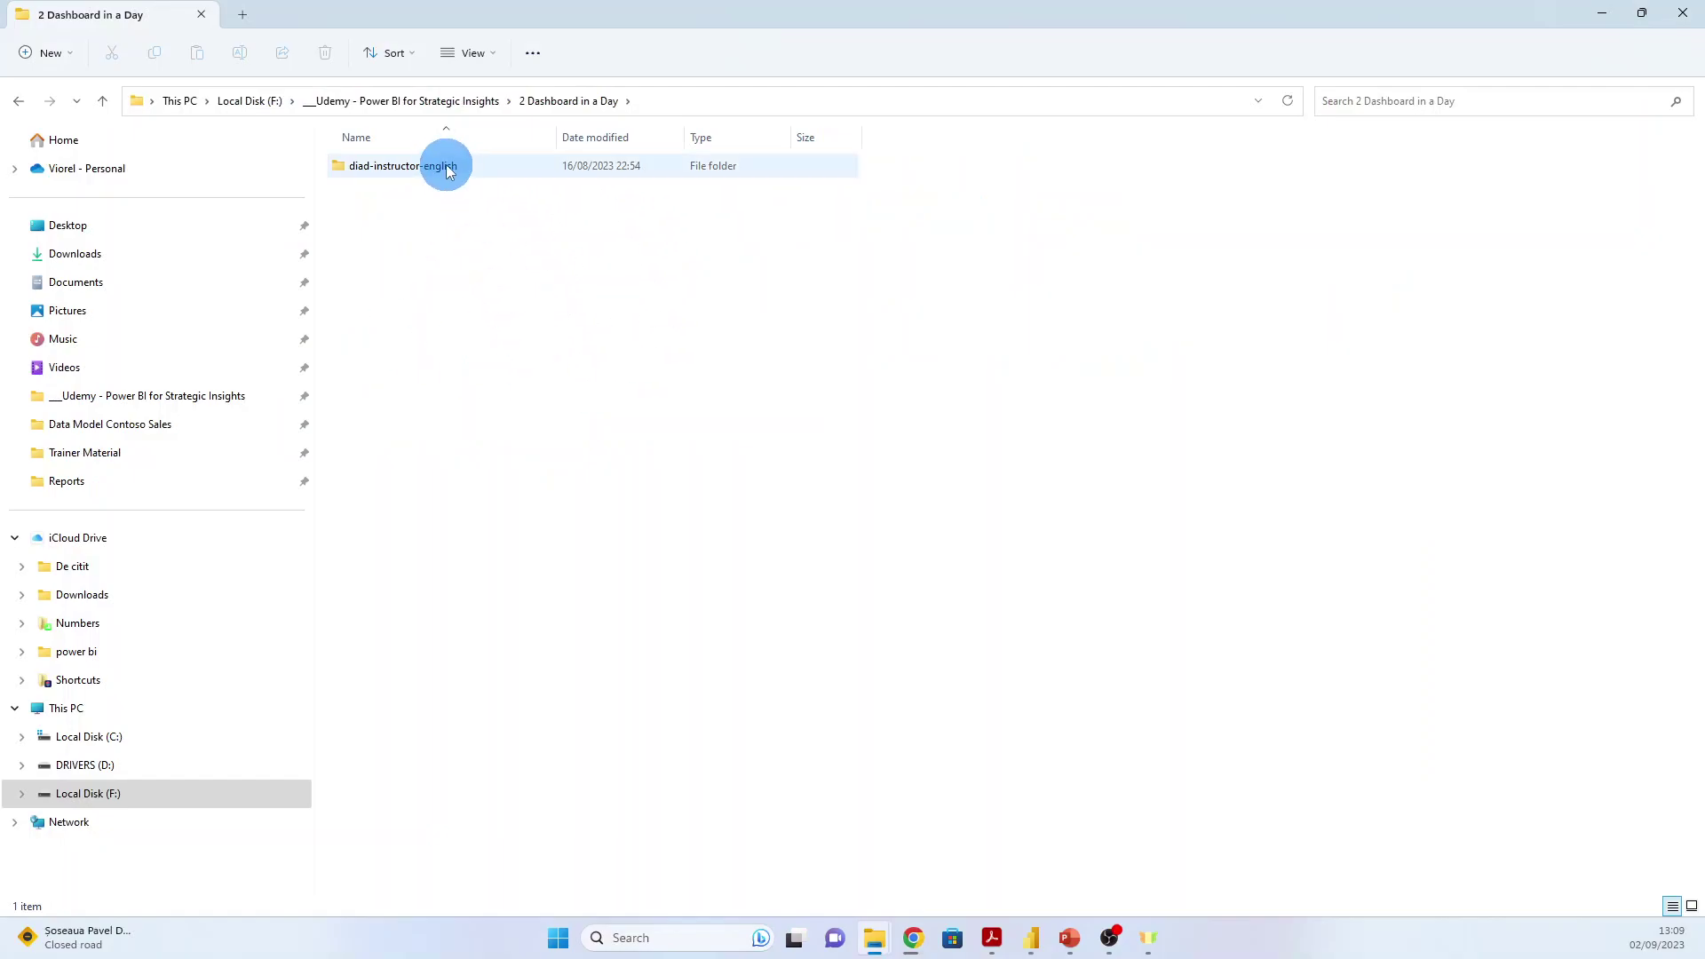
double_click(447, 169)
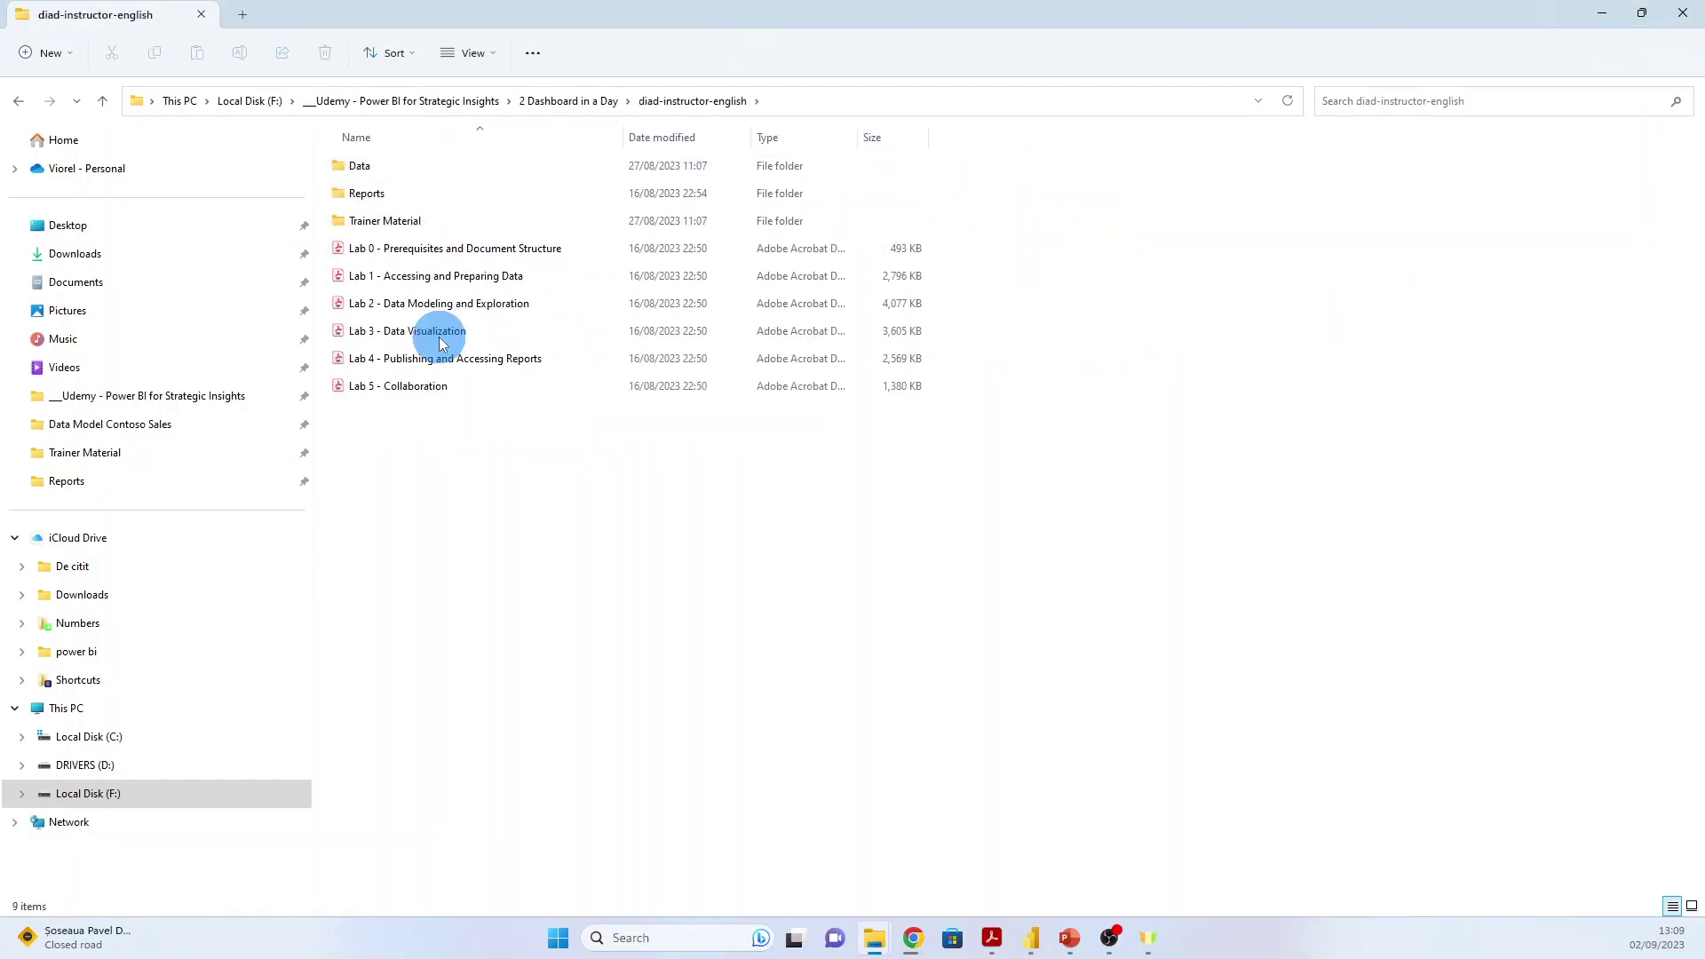
double_click(391, 169)
double_click(423, 169)
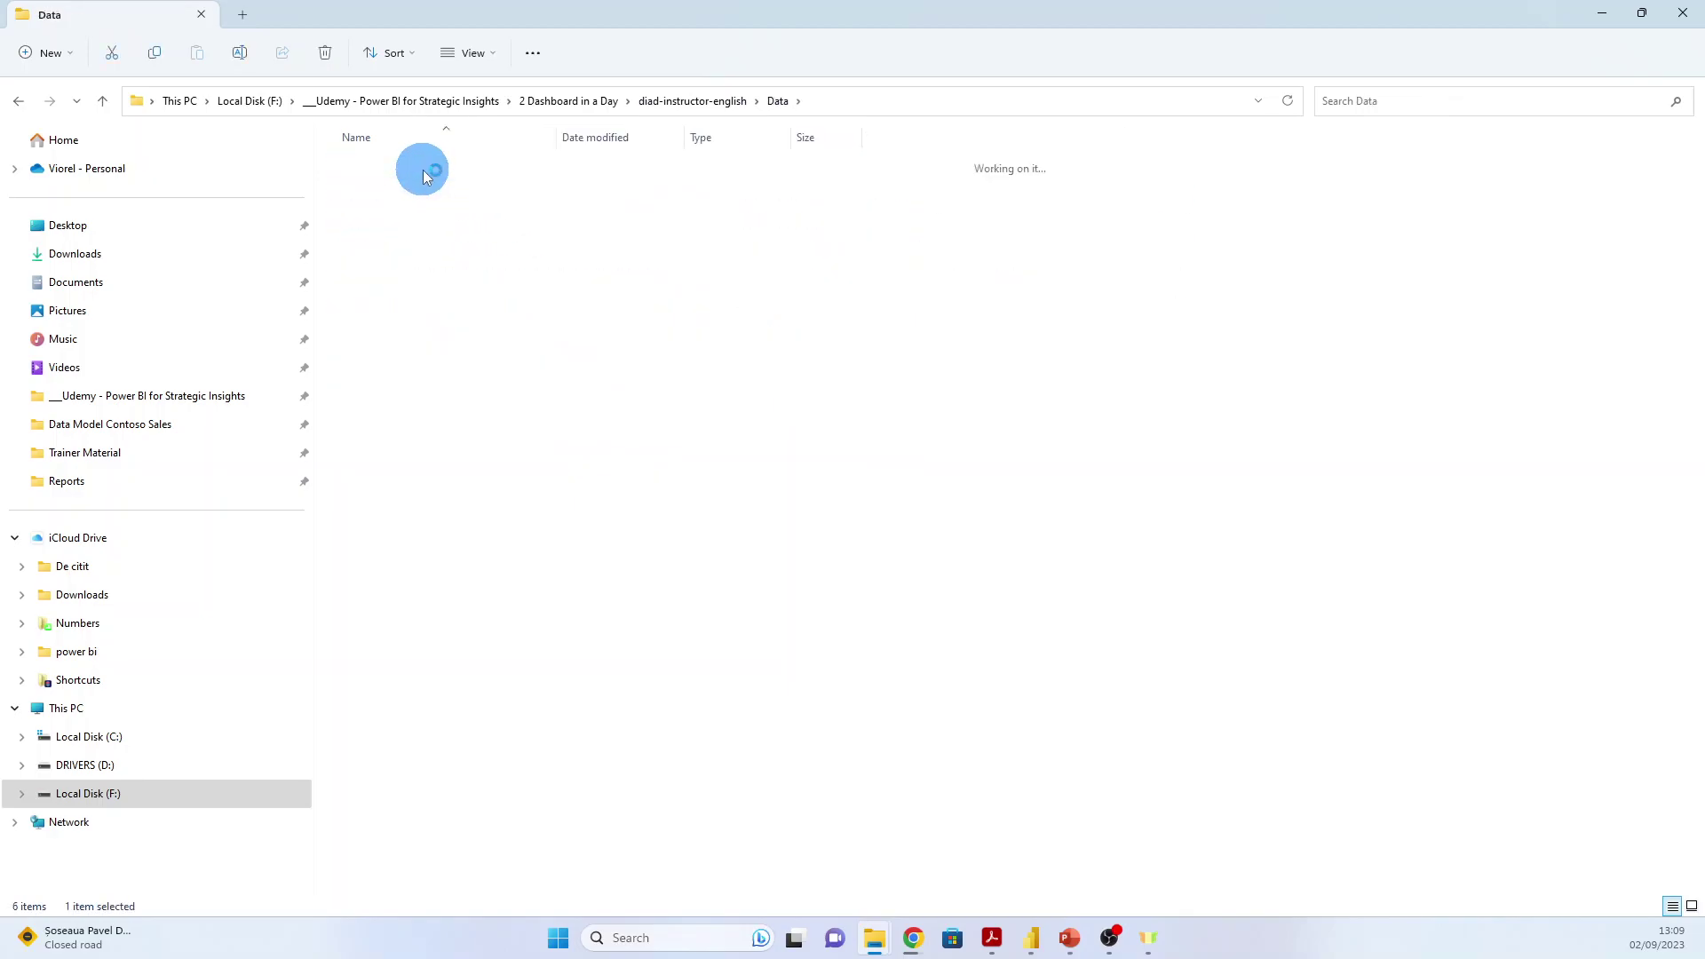
click(777, 100)
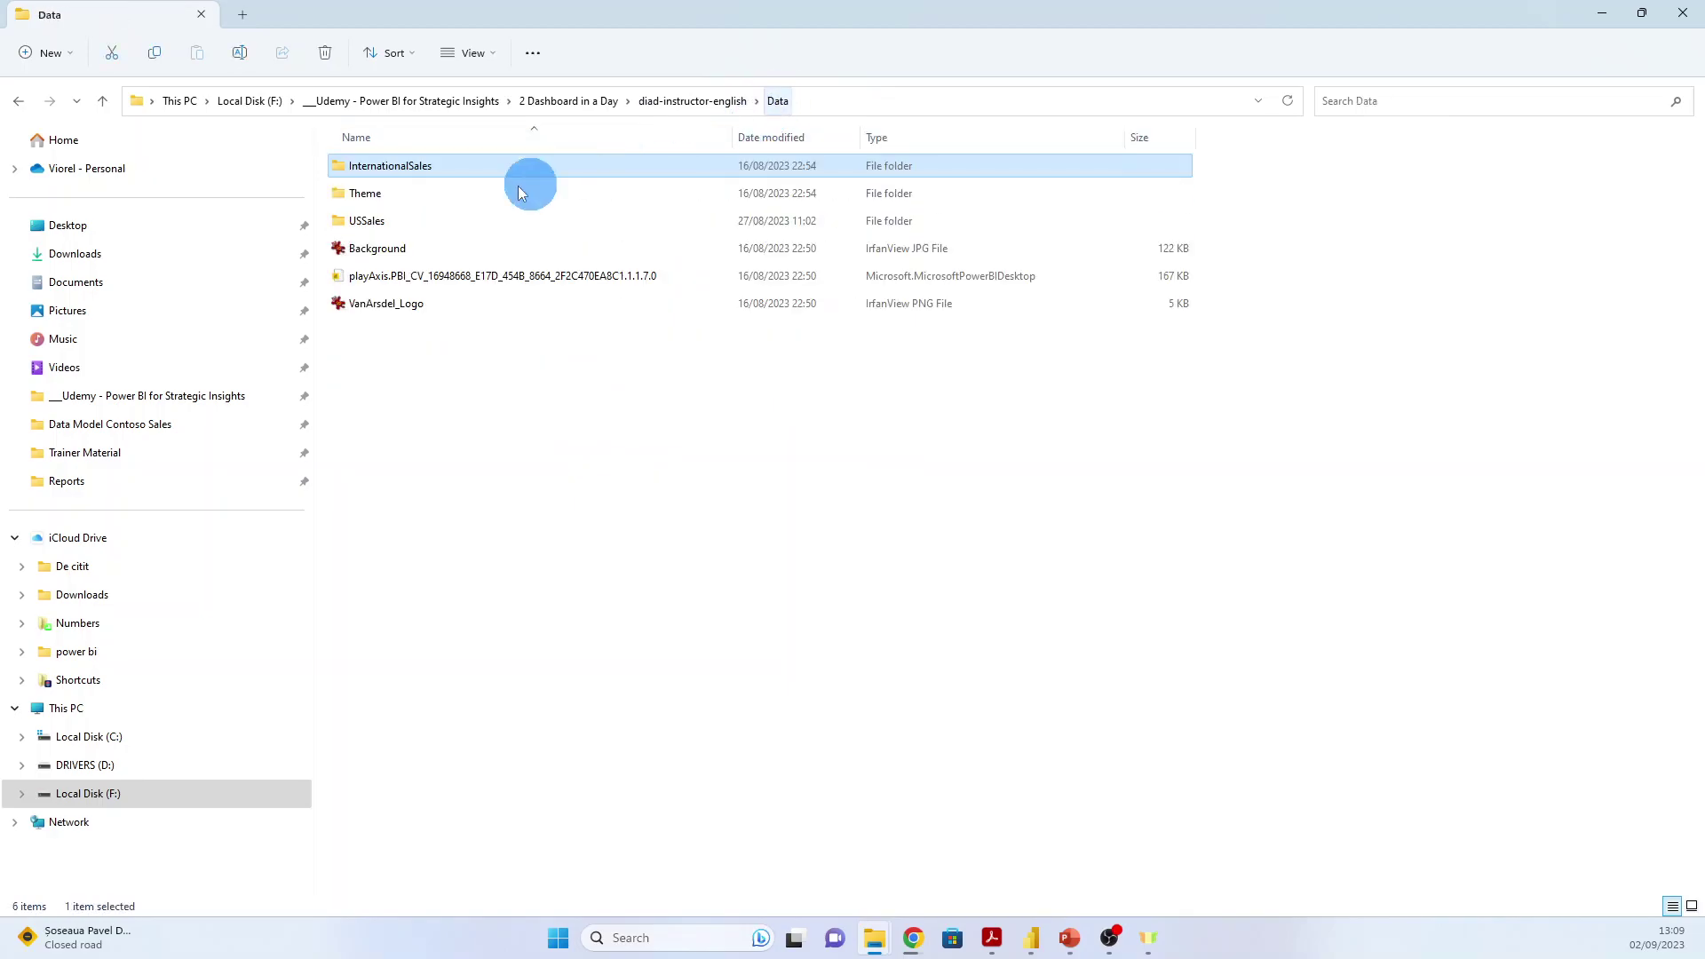
double_click(382, 219)
click(397, 171)
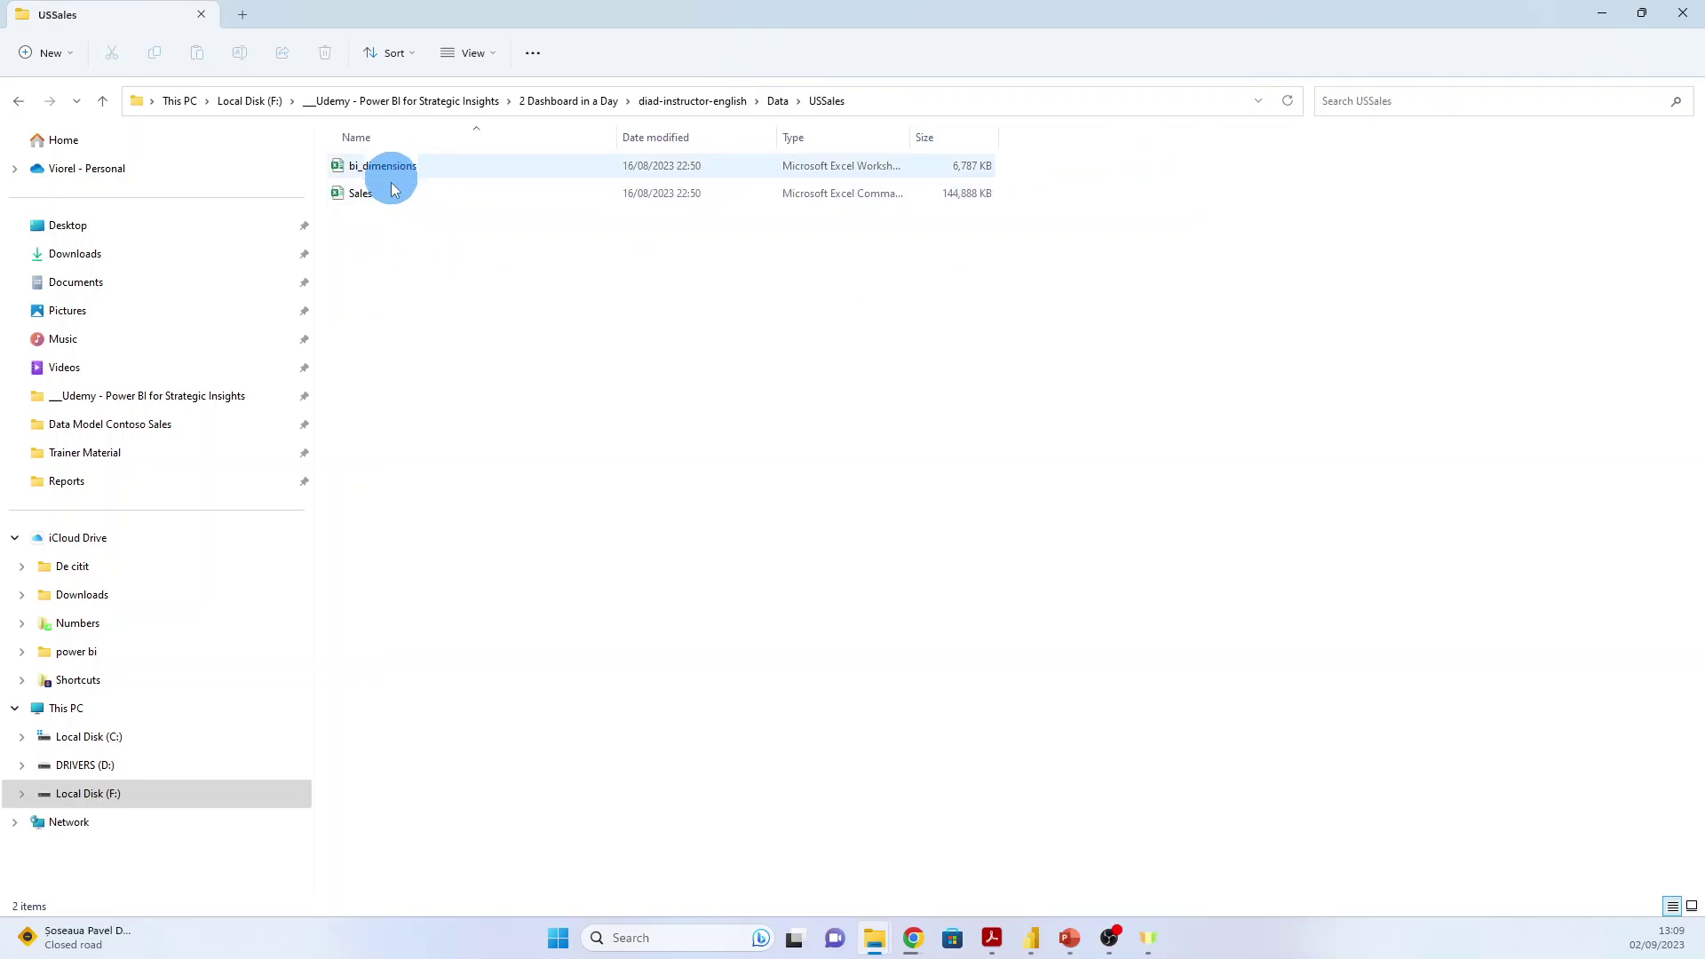
click(710, 103)
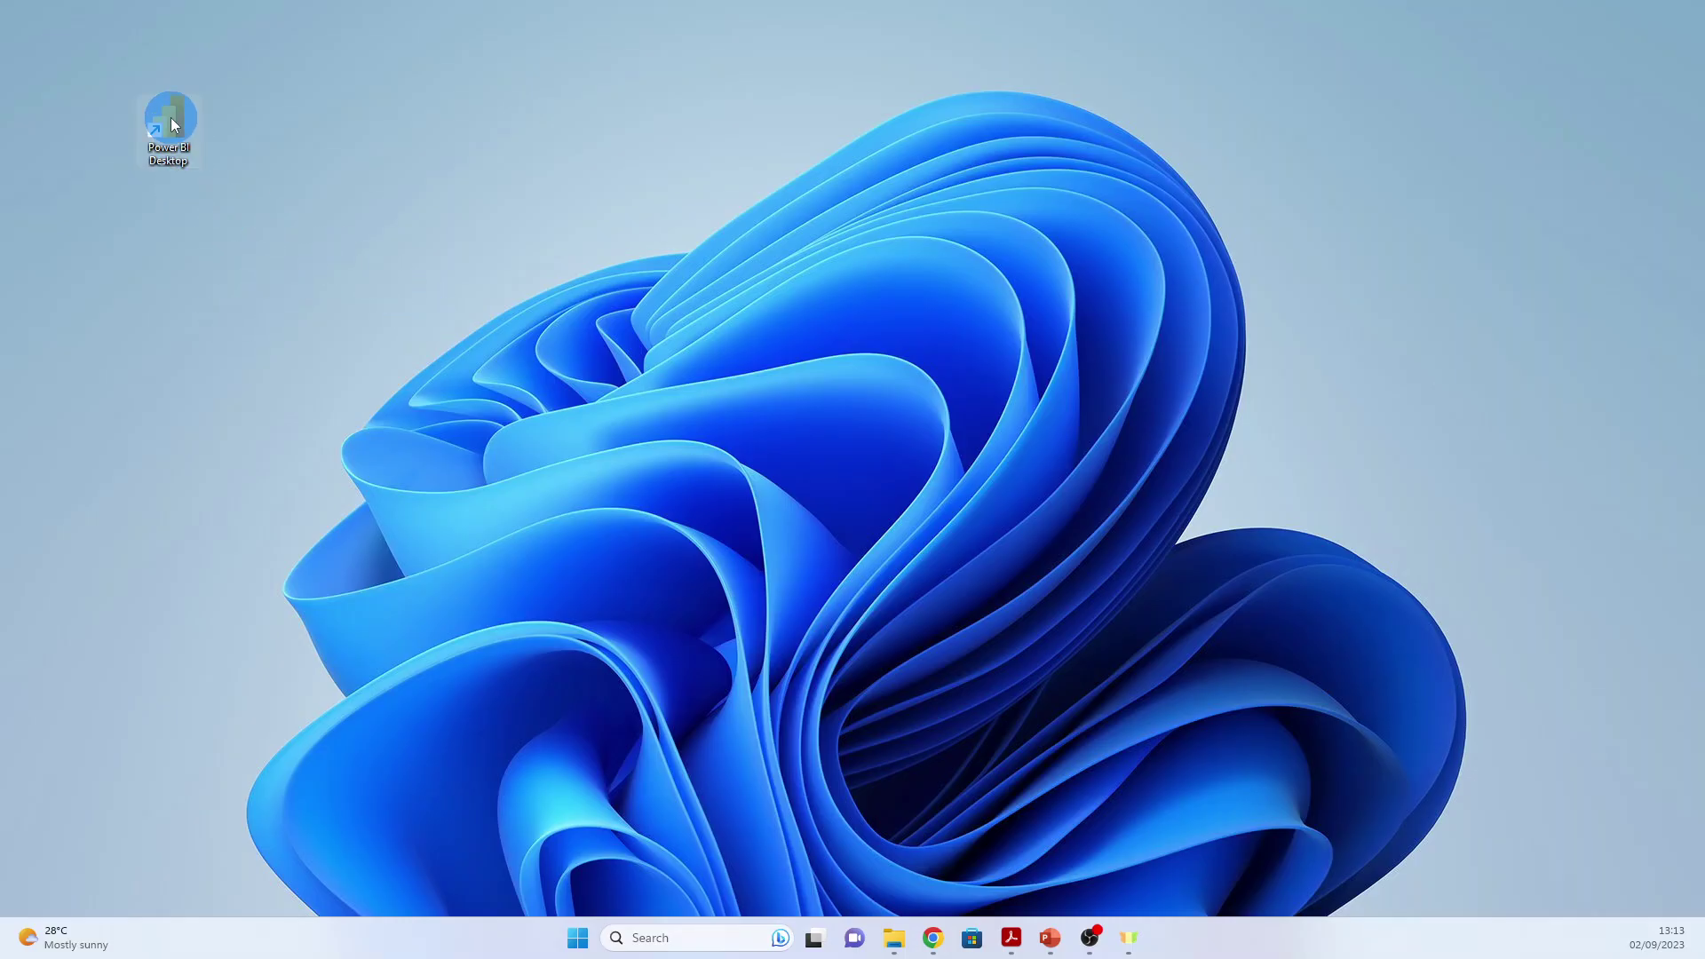
Launch Power BI Desktop from the desktop shortcut and dismiss the welcome screen.
double_click(172, 118)
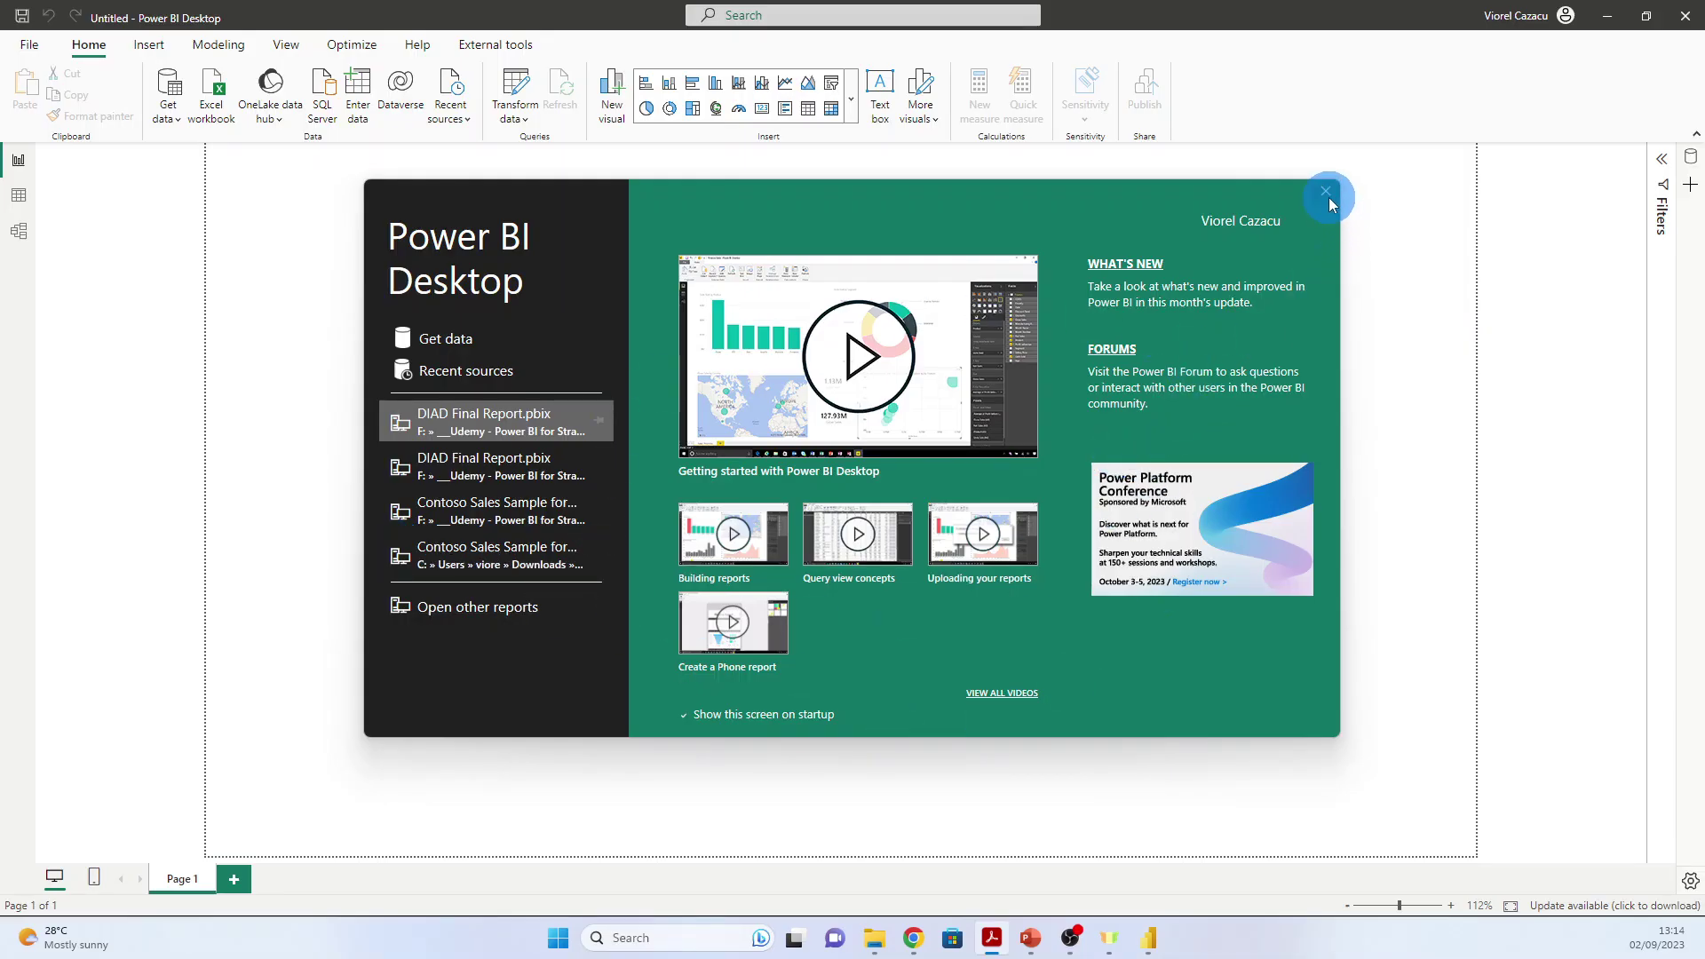
click(1324, 191)
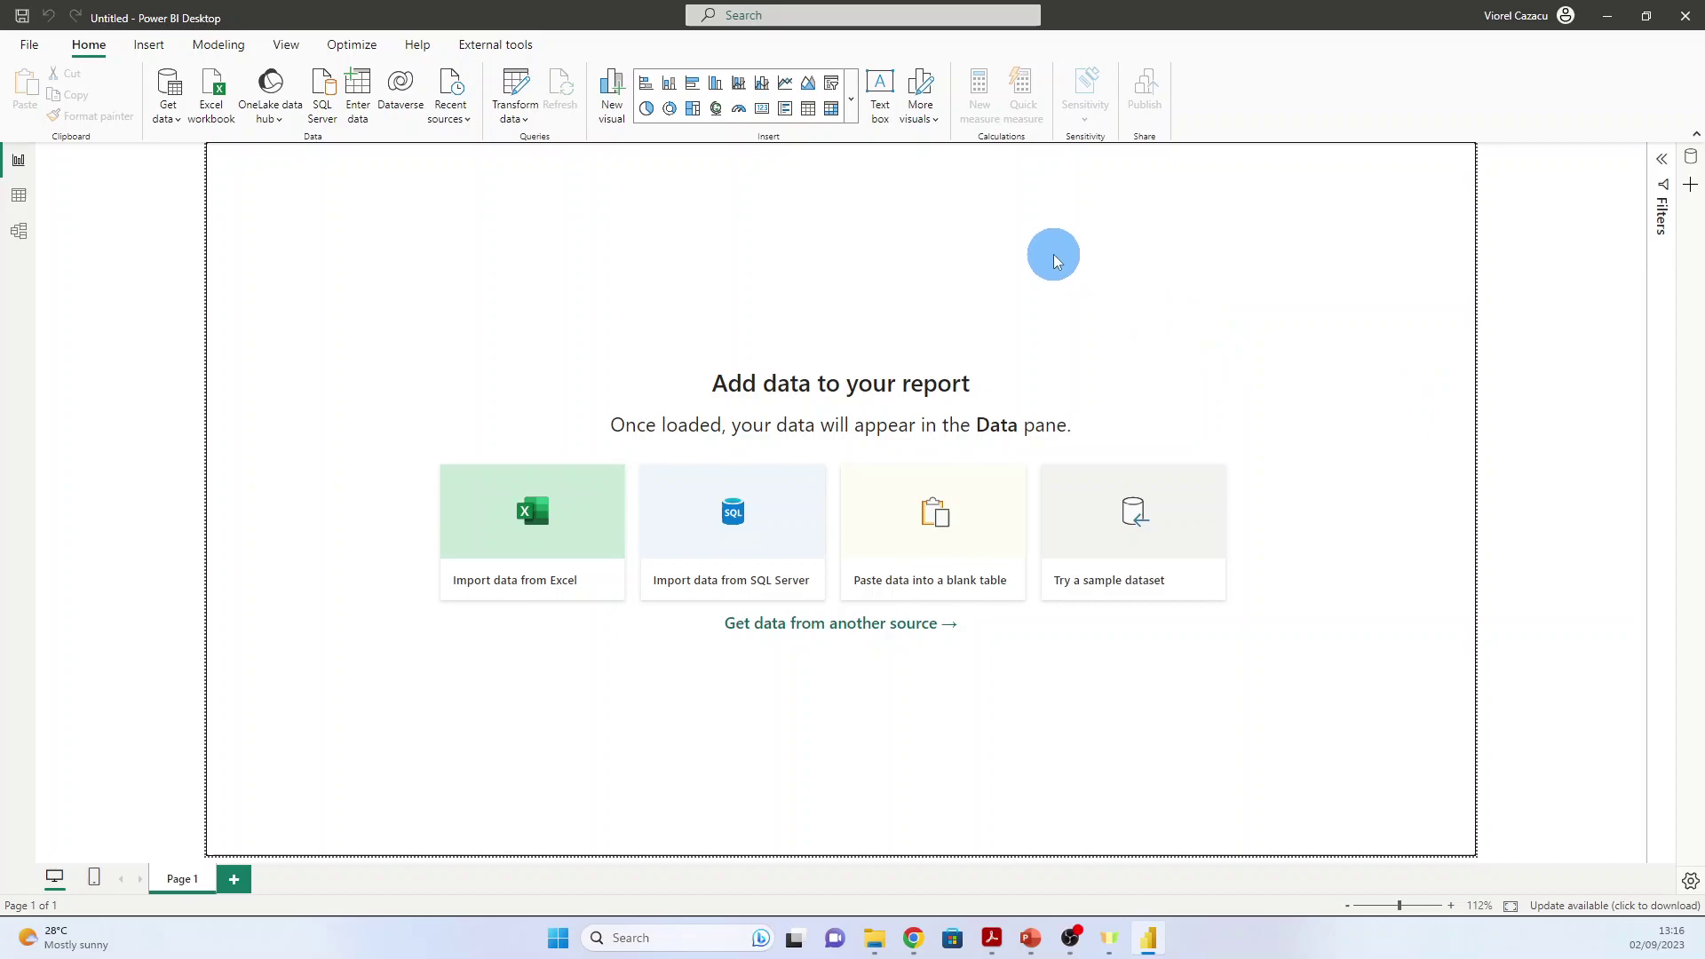
click(27, 42)
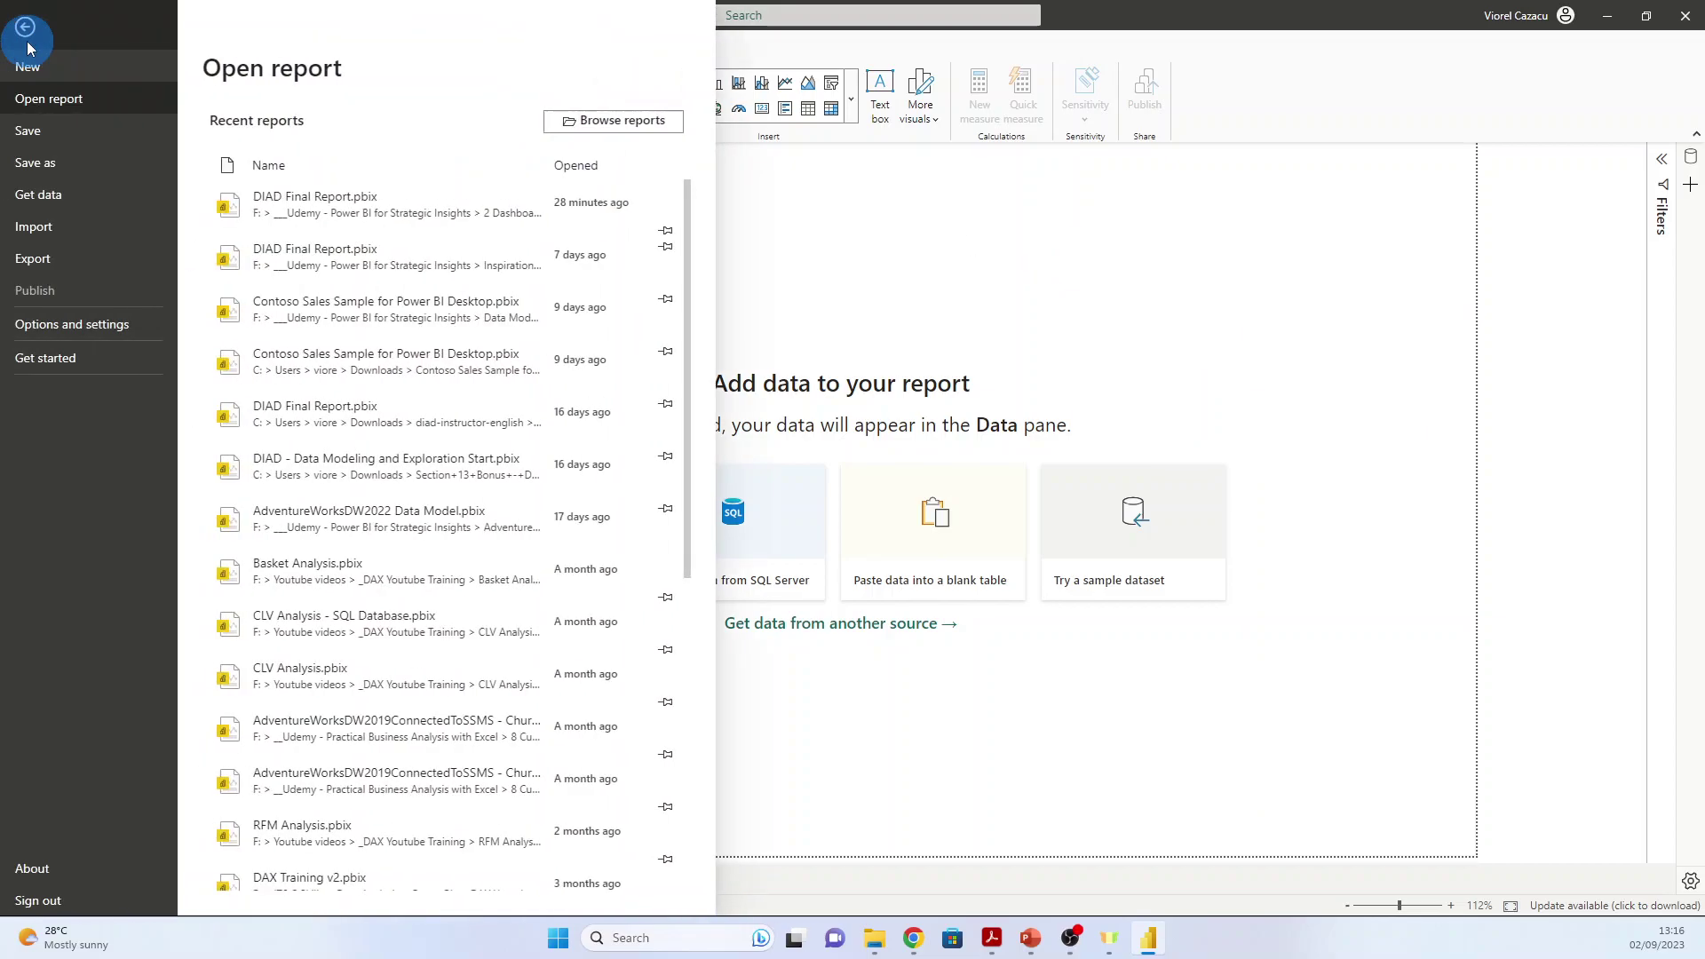
click(77, 338)
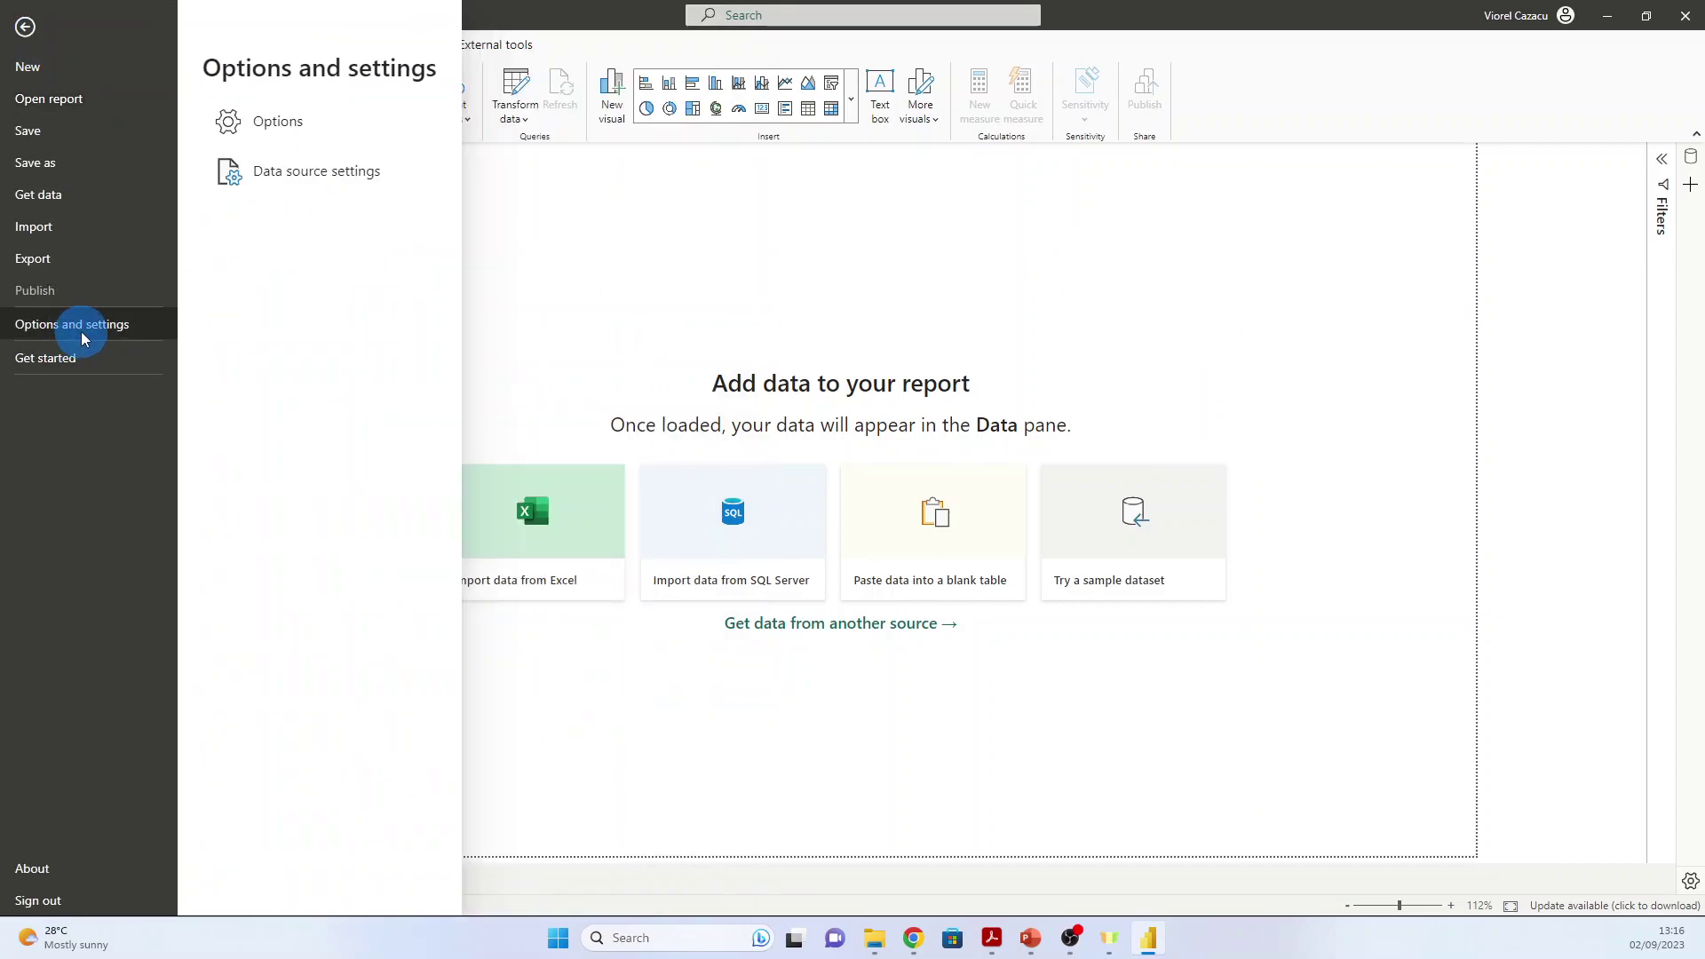
click(277, 129)
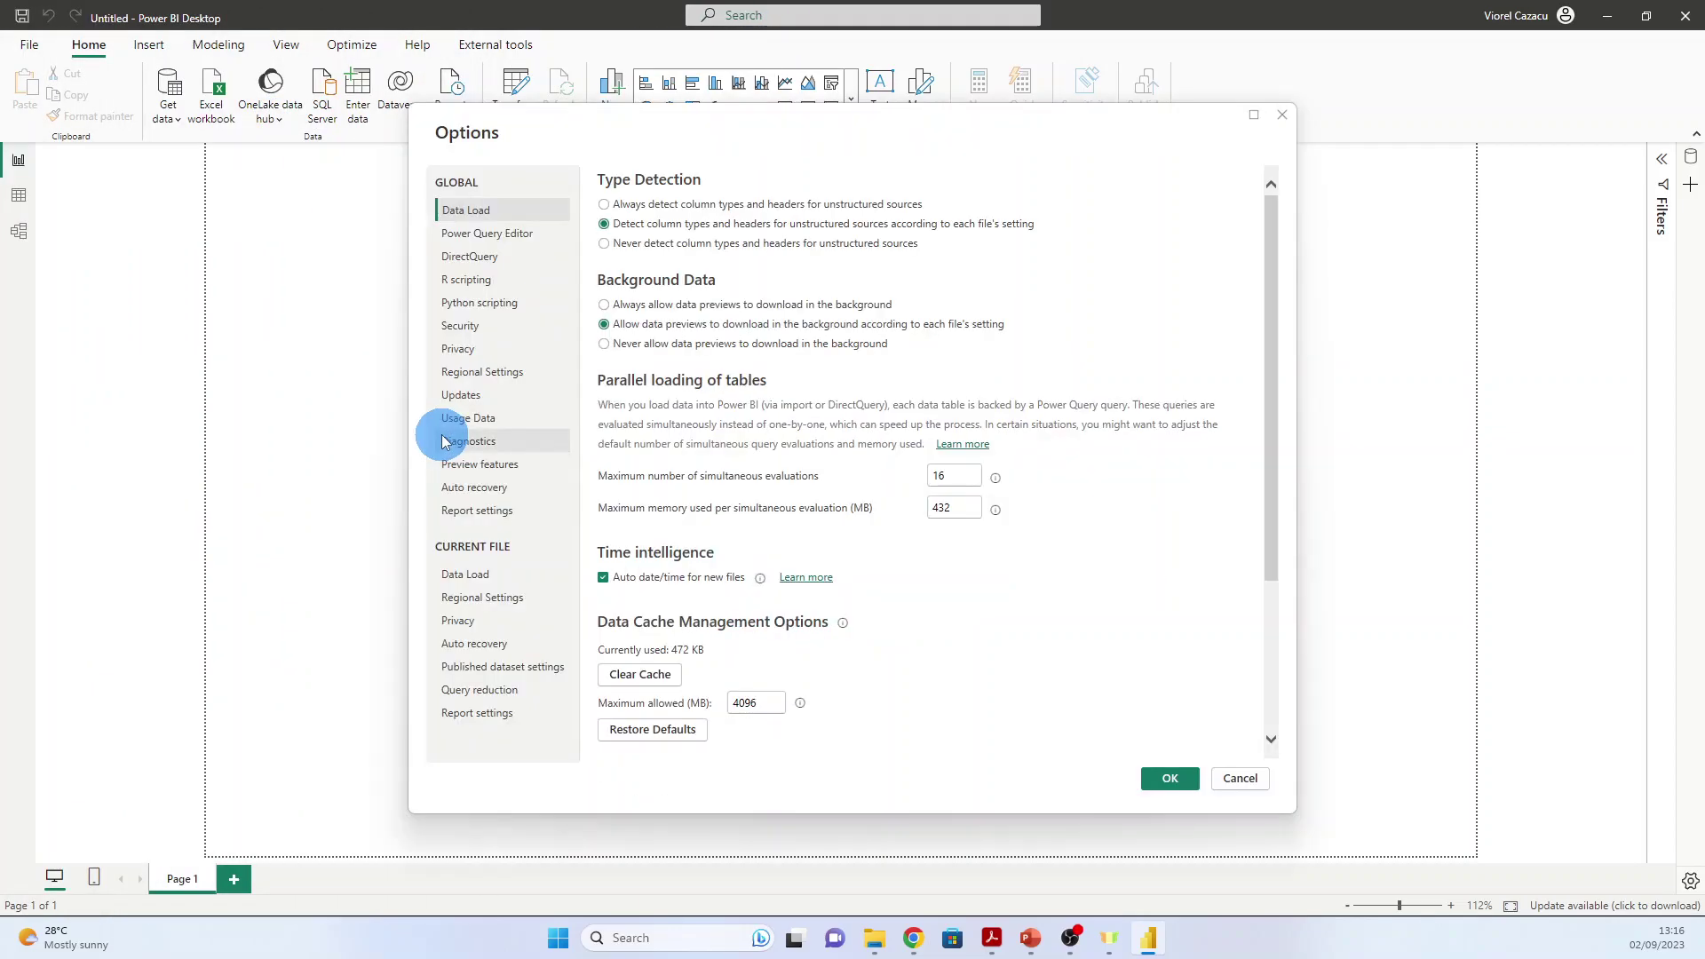
click(514, 375)
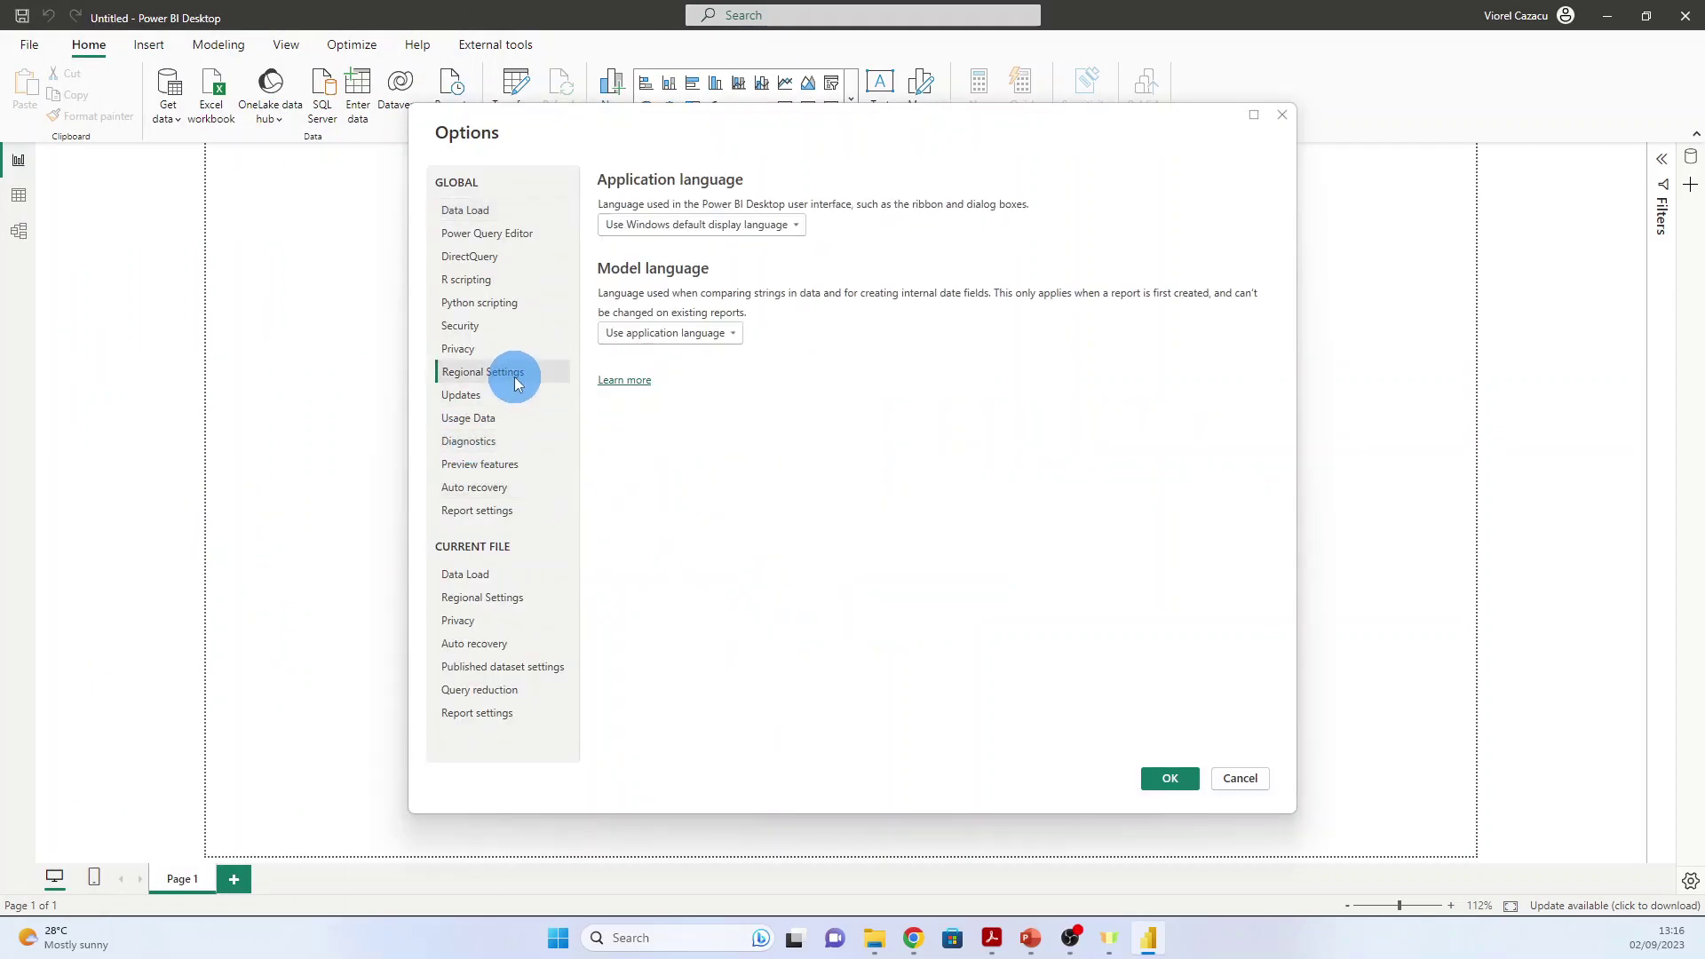
click(755, 227)
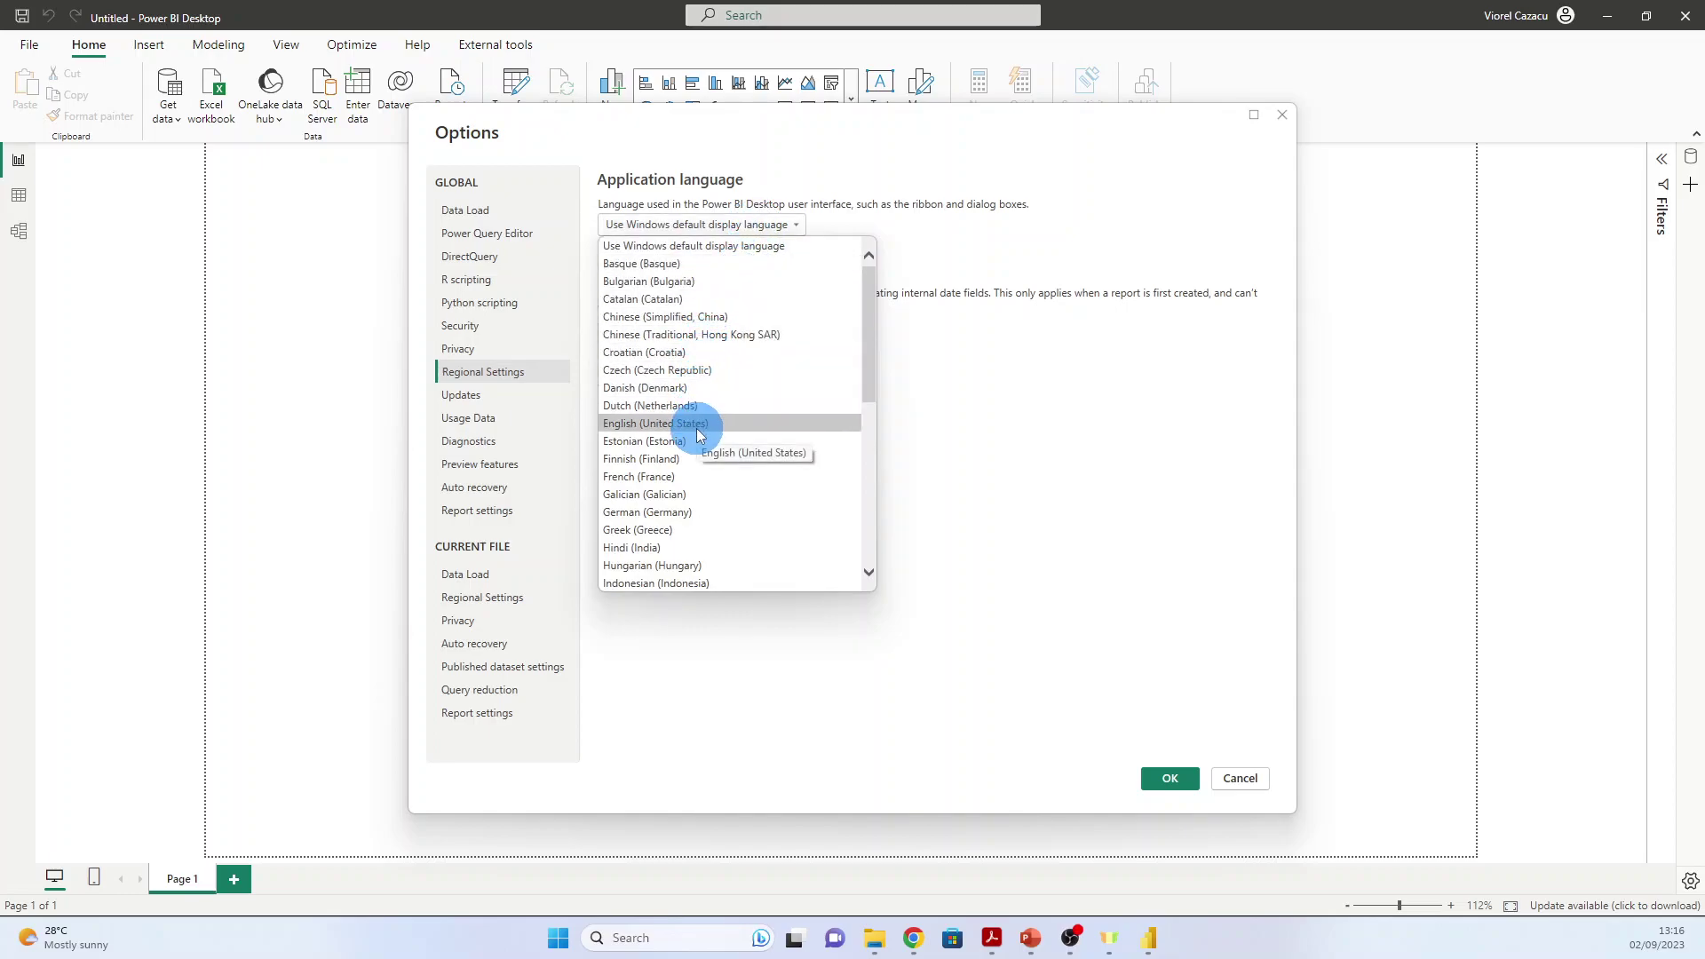
click(957, 392)
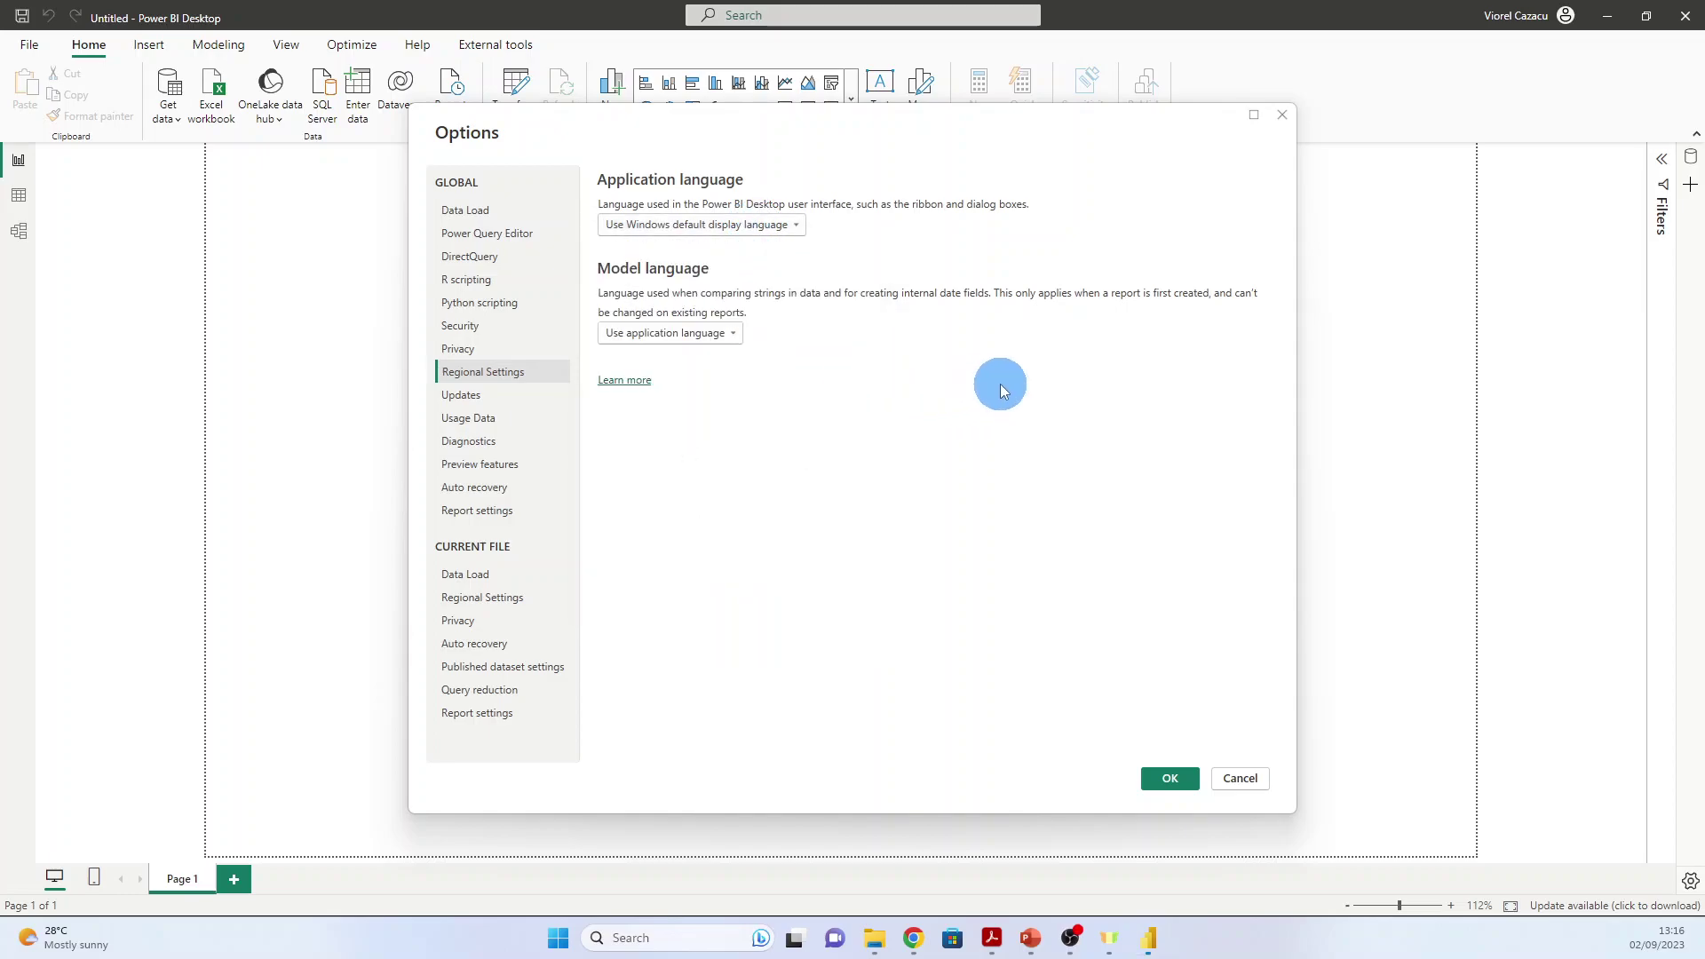
click(1173, 777)
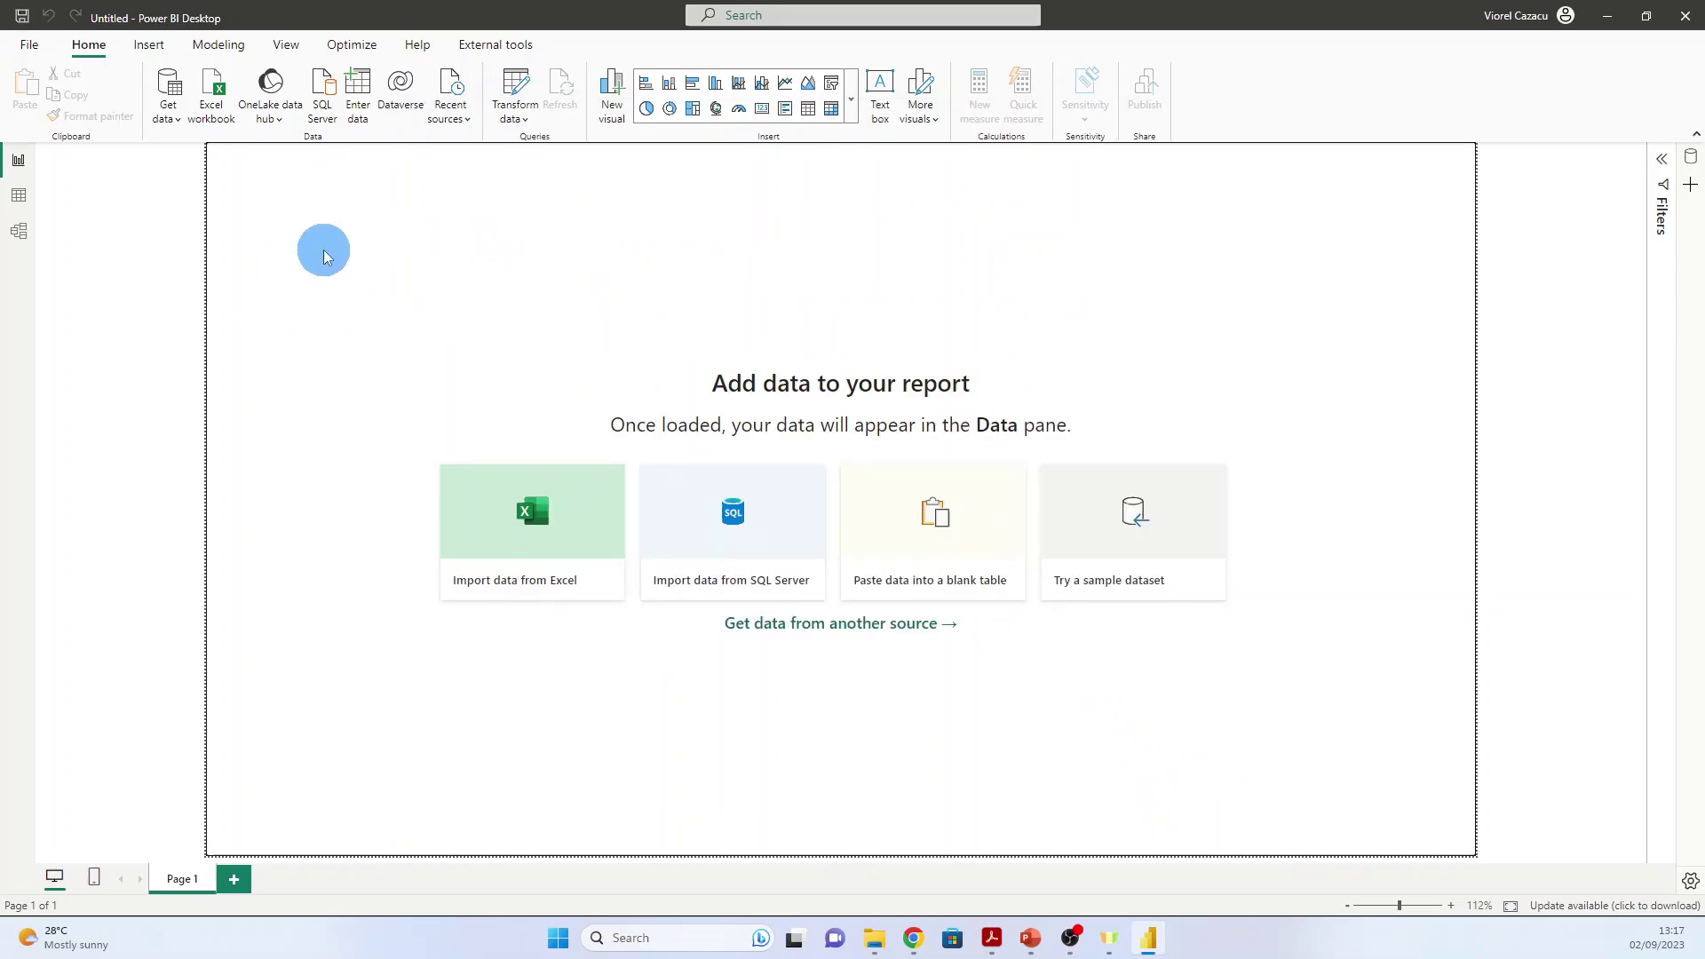
Connect to Data\USSales\Sales.csv through the Text/CSV connector to preview it.
click(177, 127)
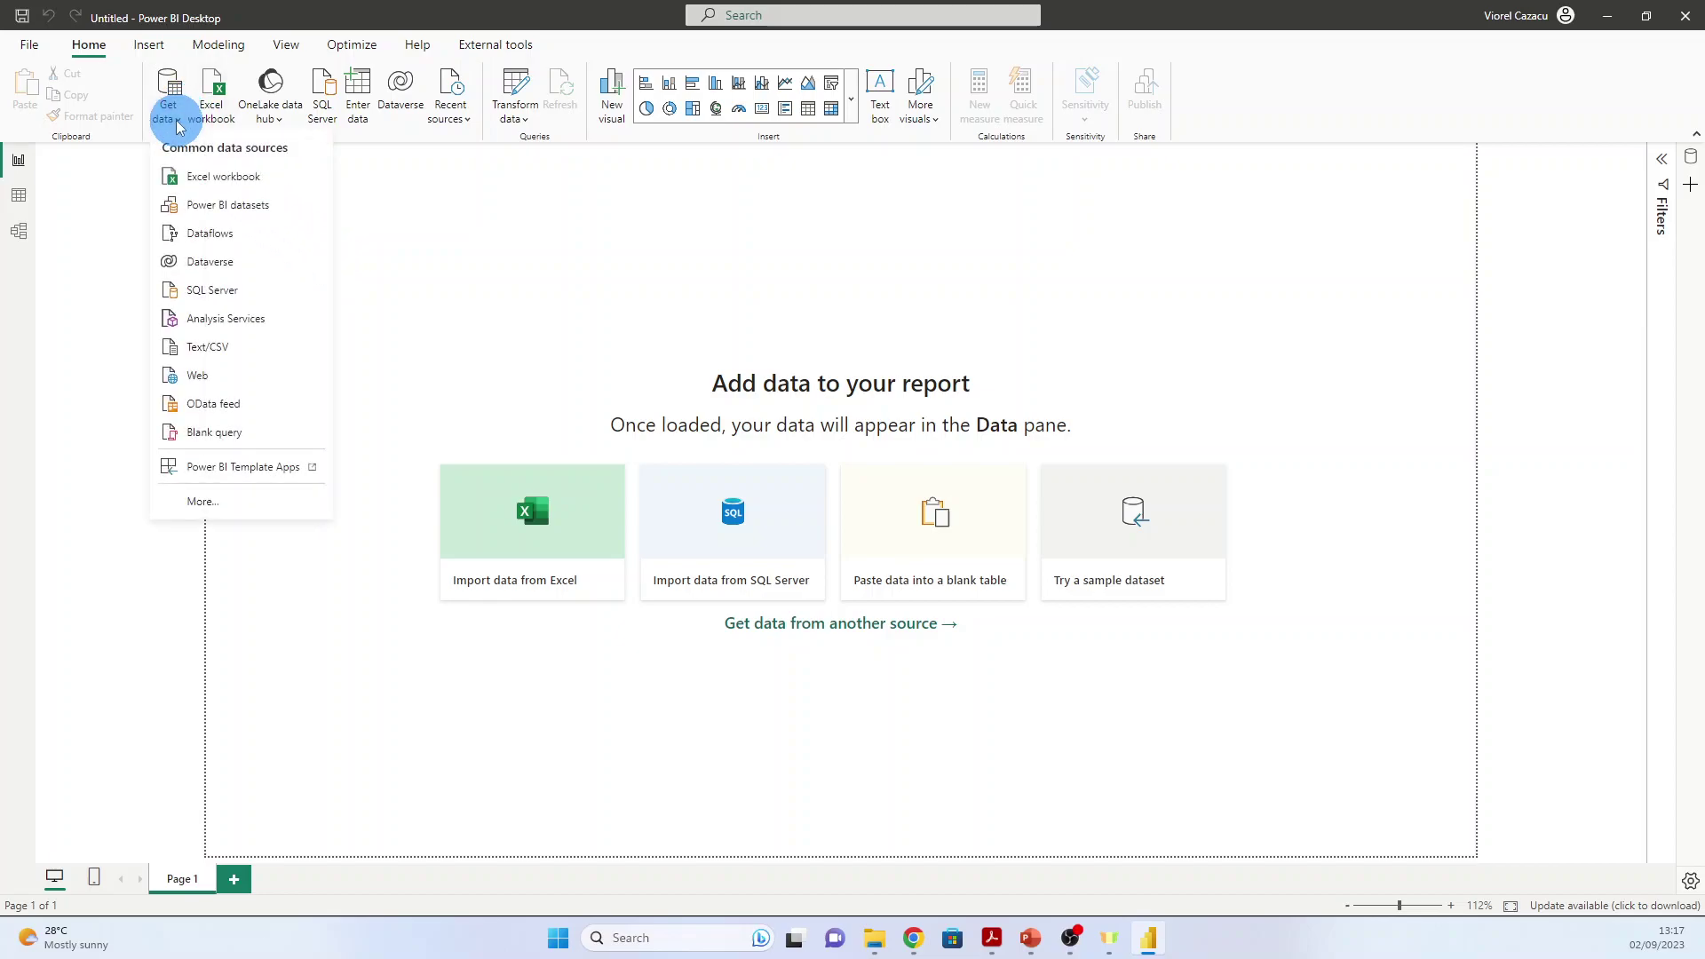
click(202, 503)
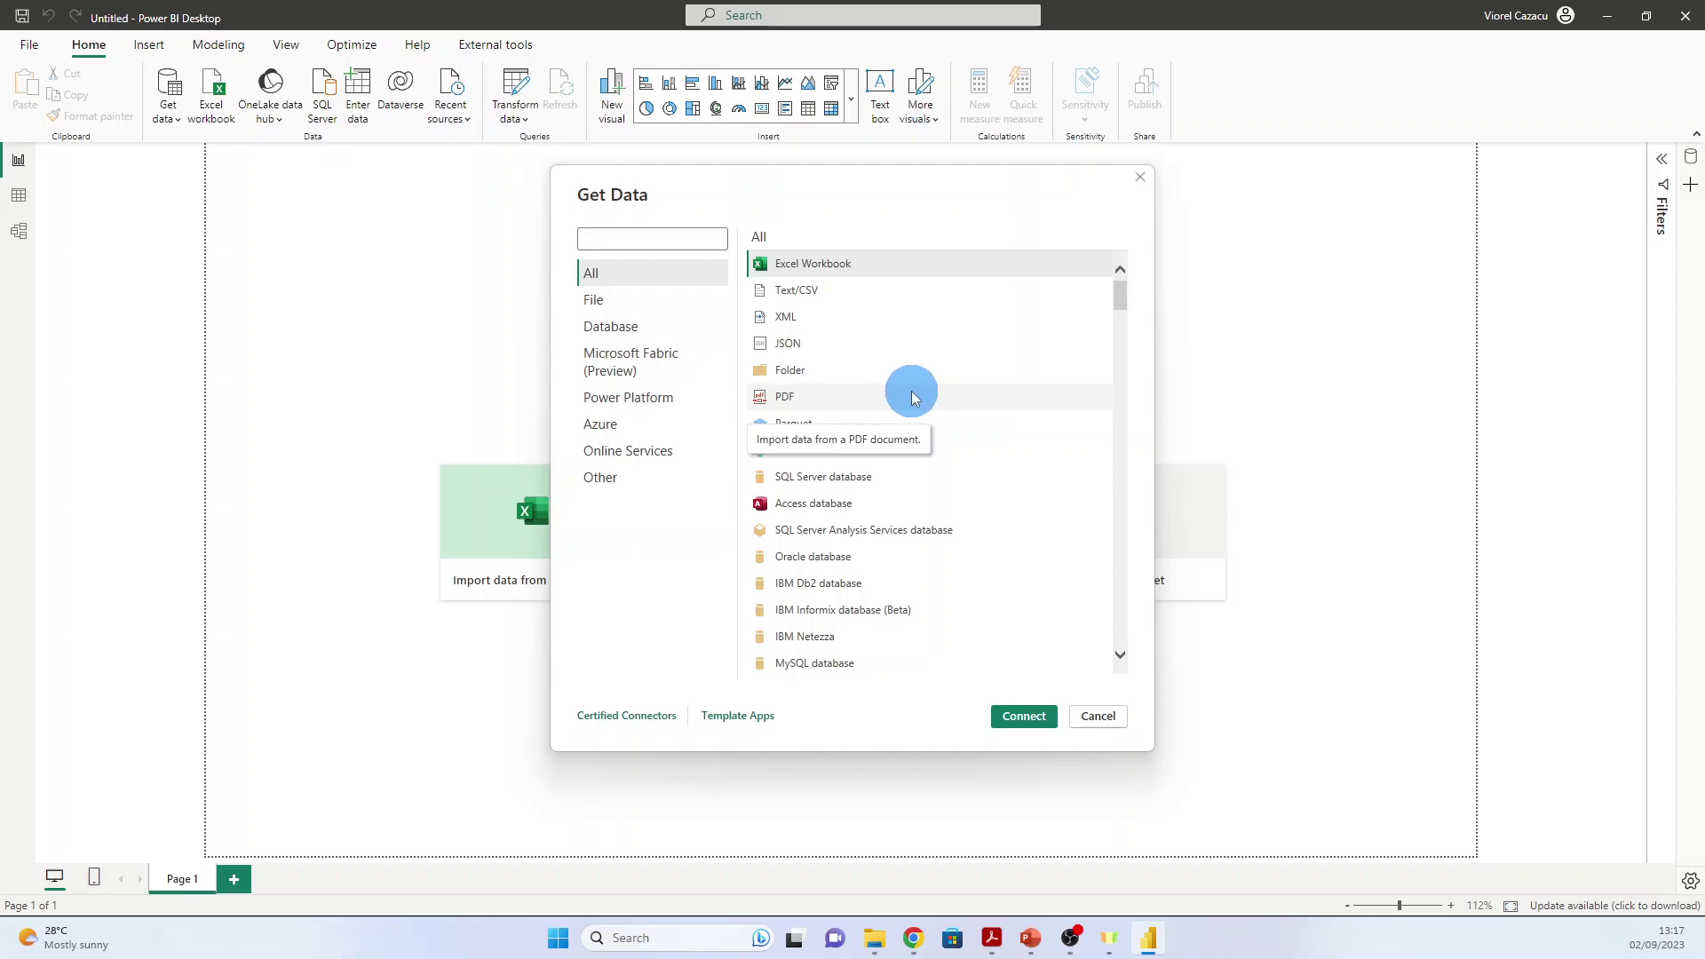
click(842, 299)
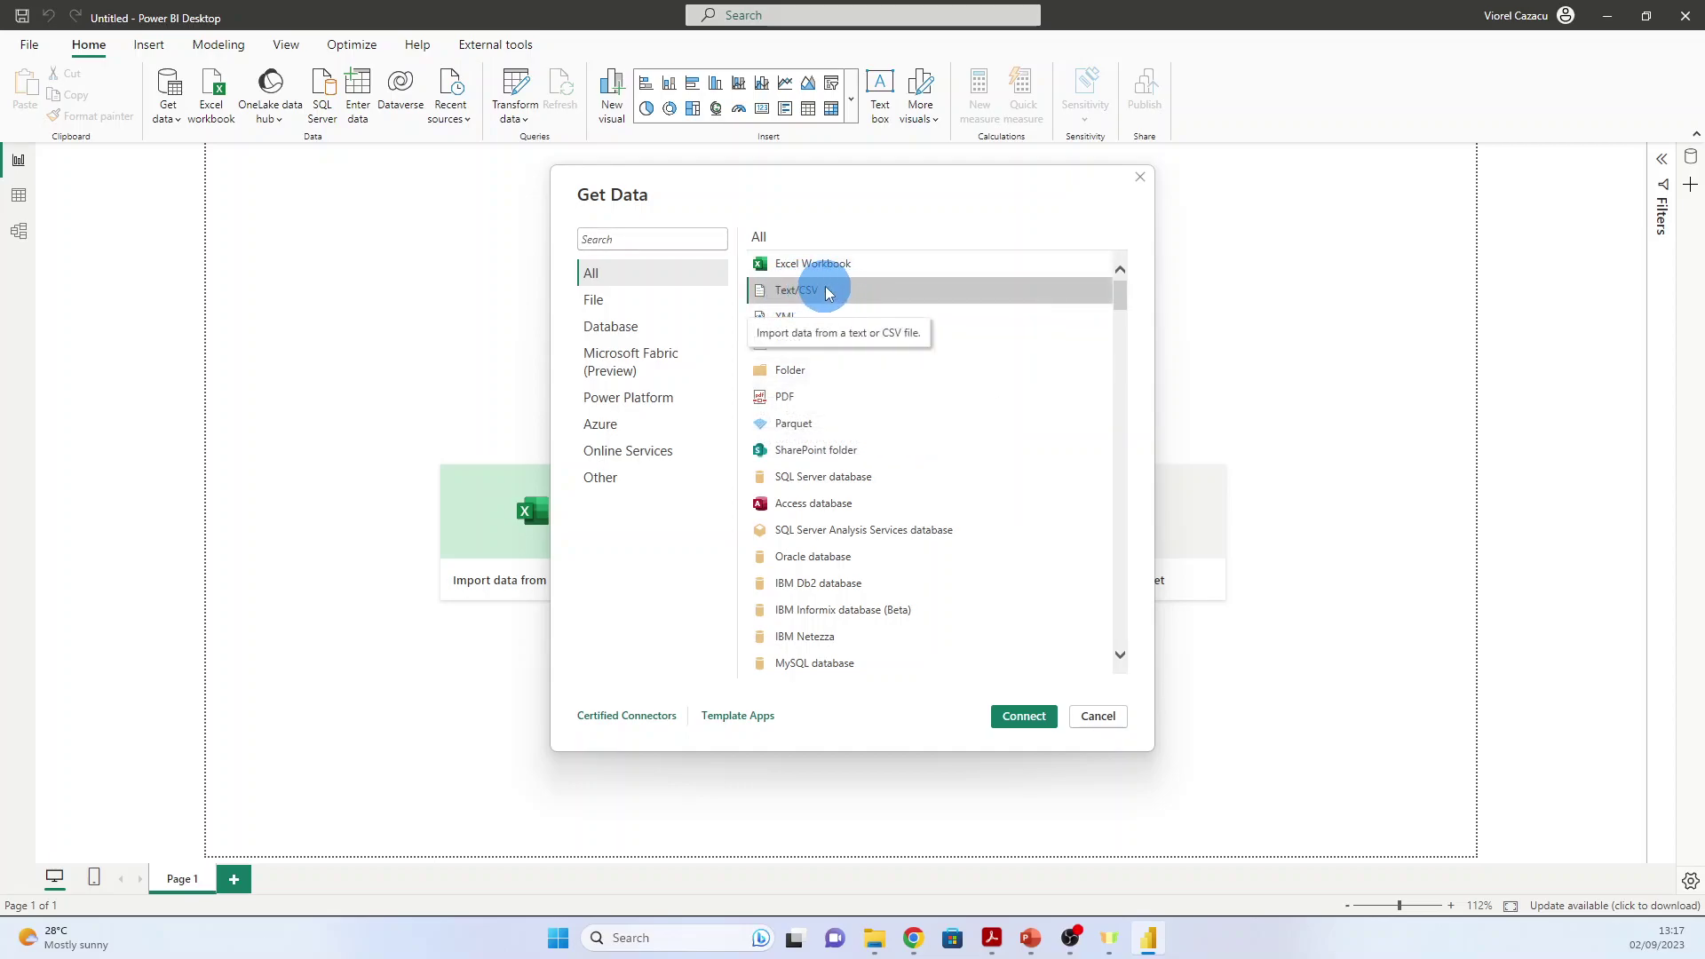
click(1024, 716)
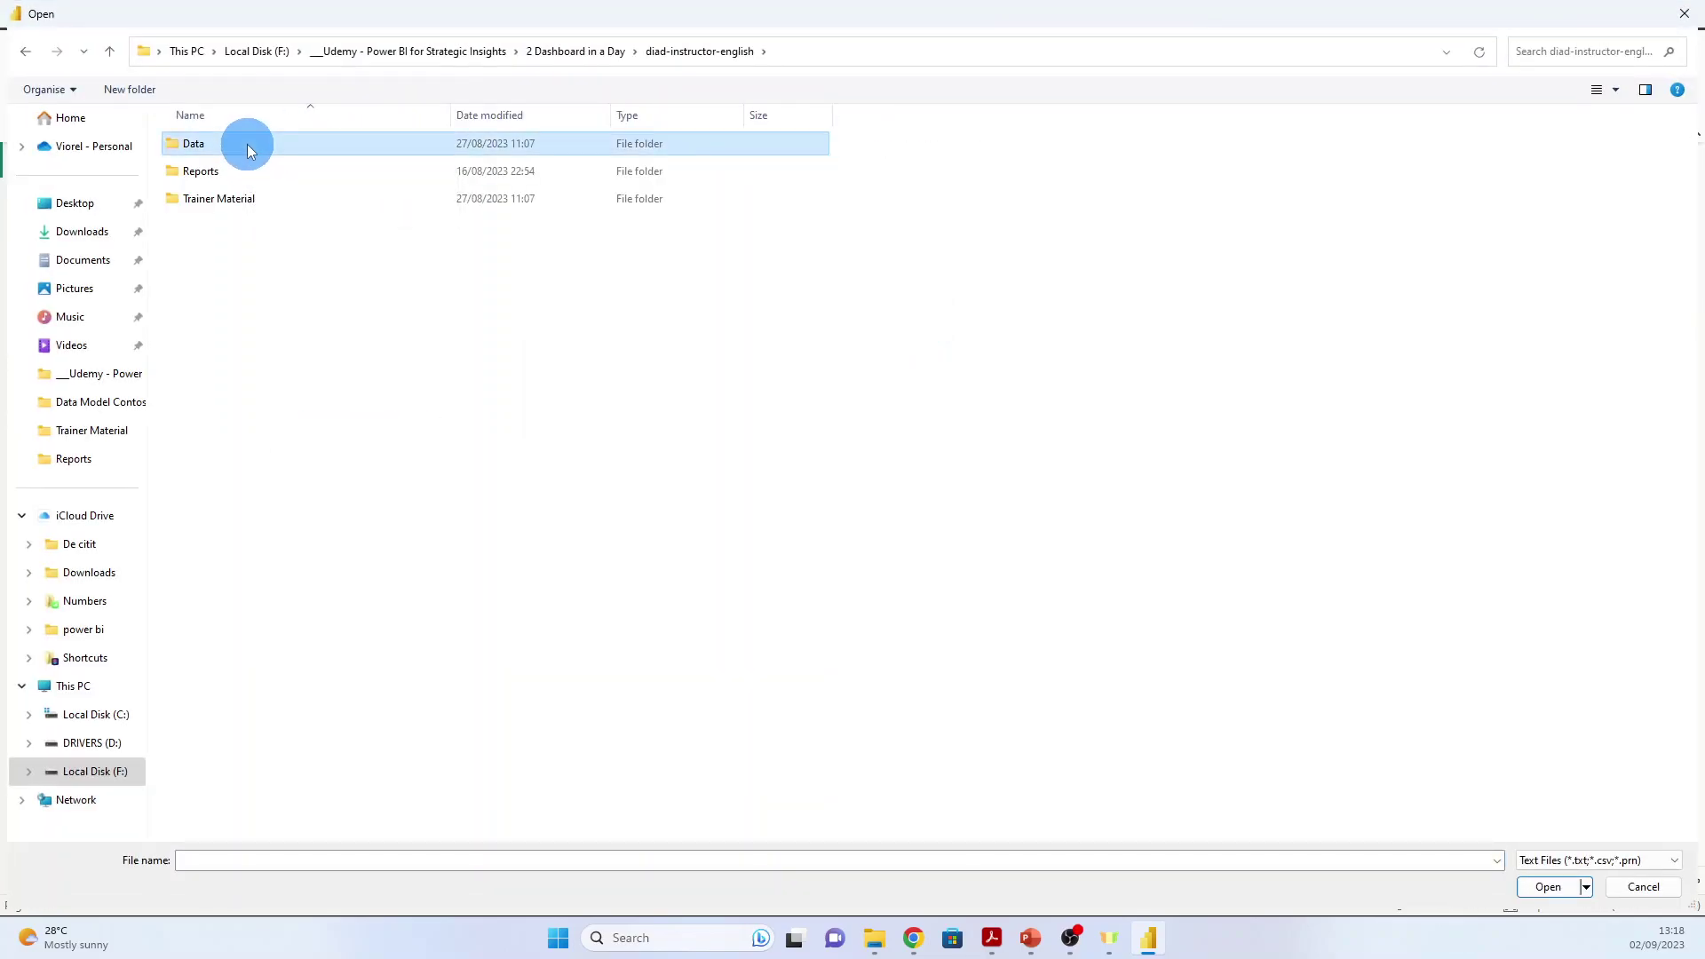
double_click(213, 199)
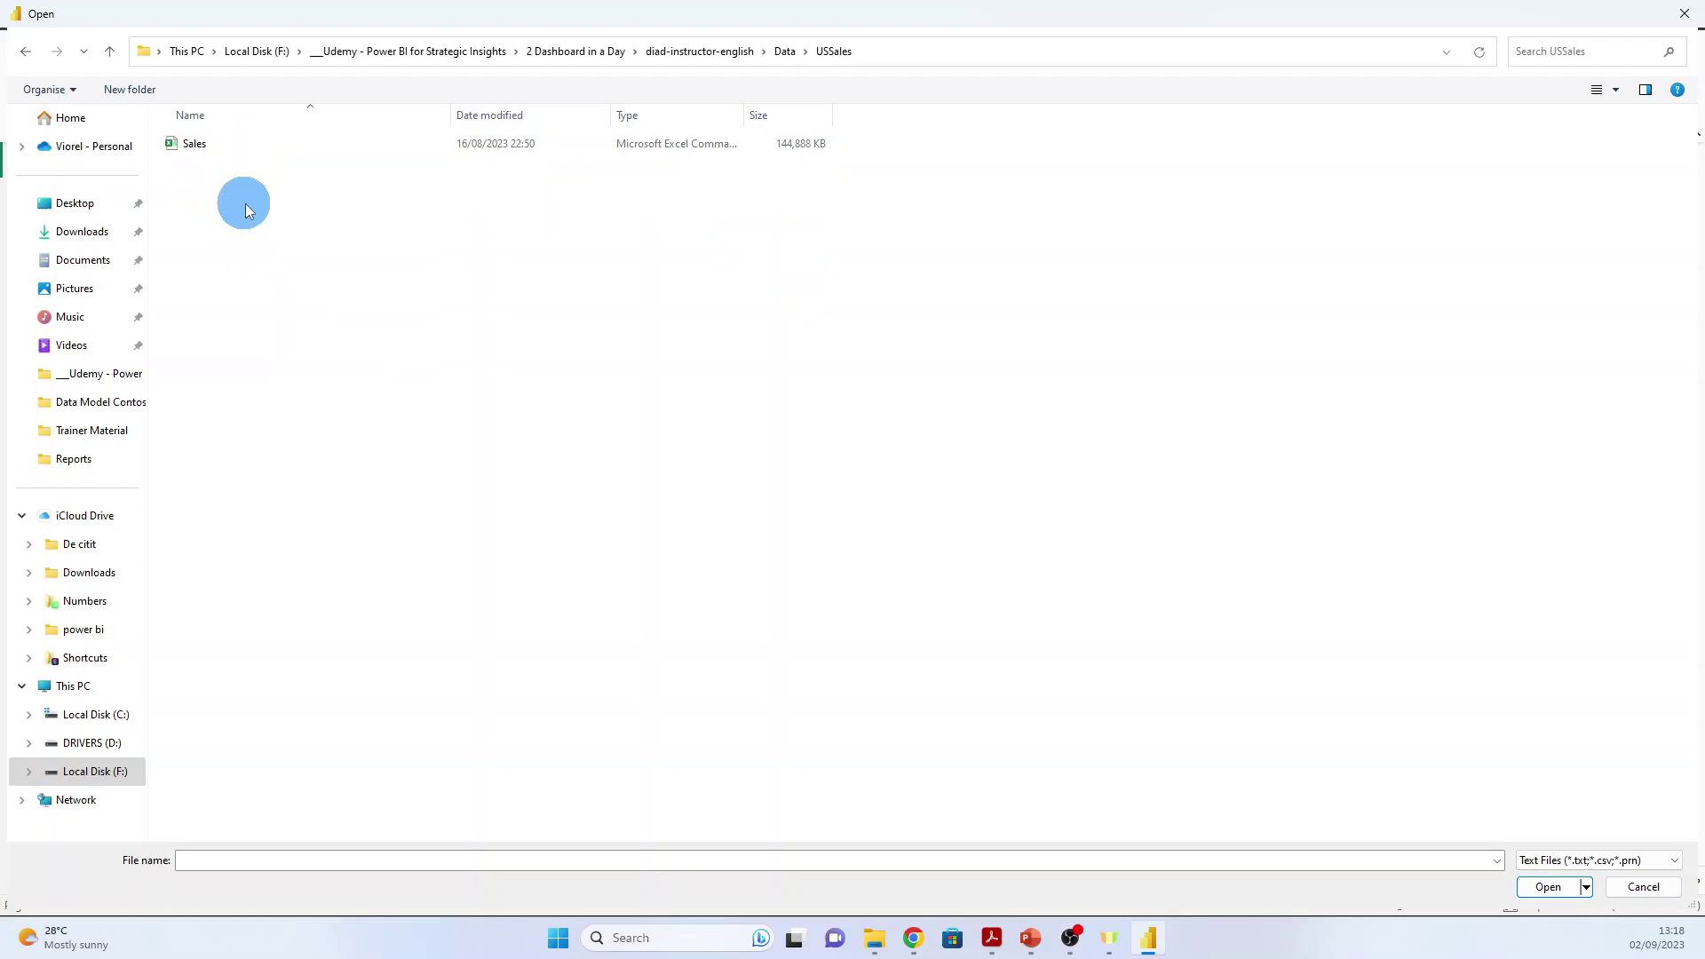
click(193, 151)
click(1550, 886)
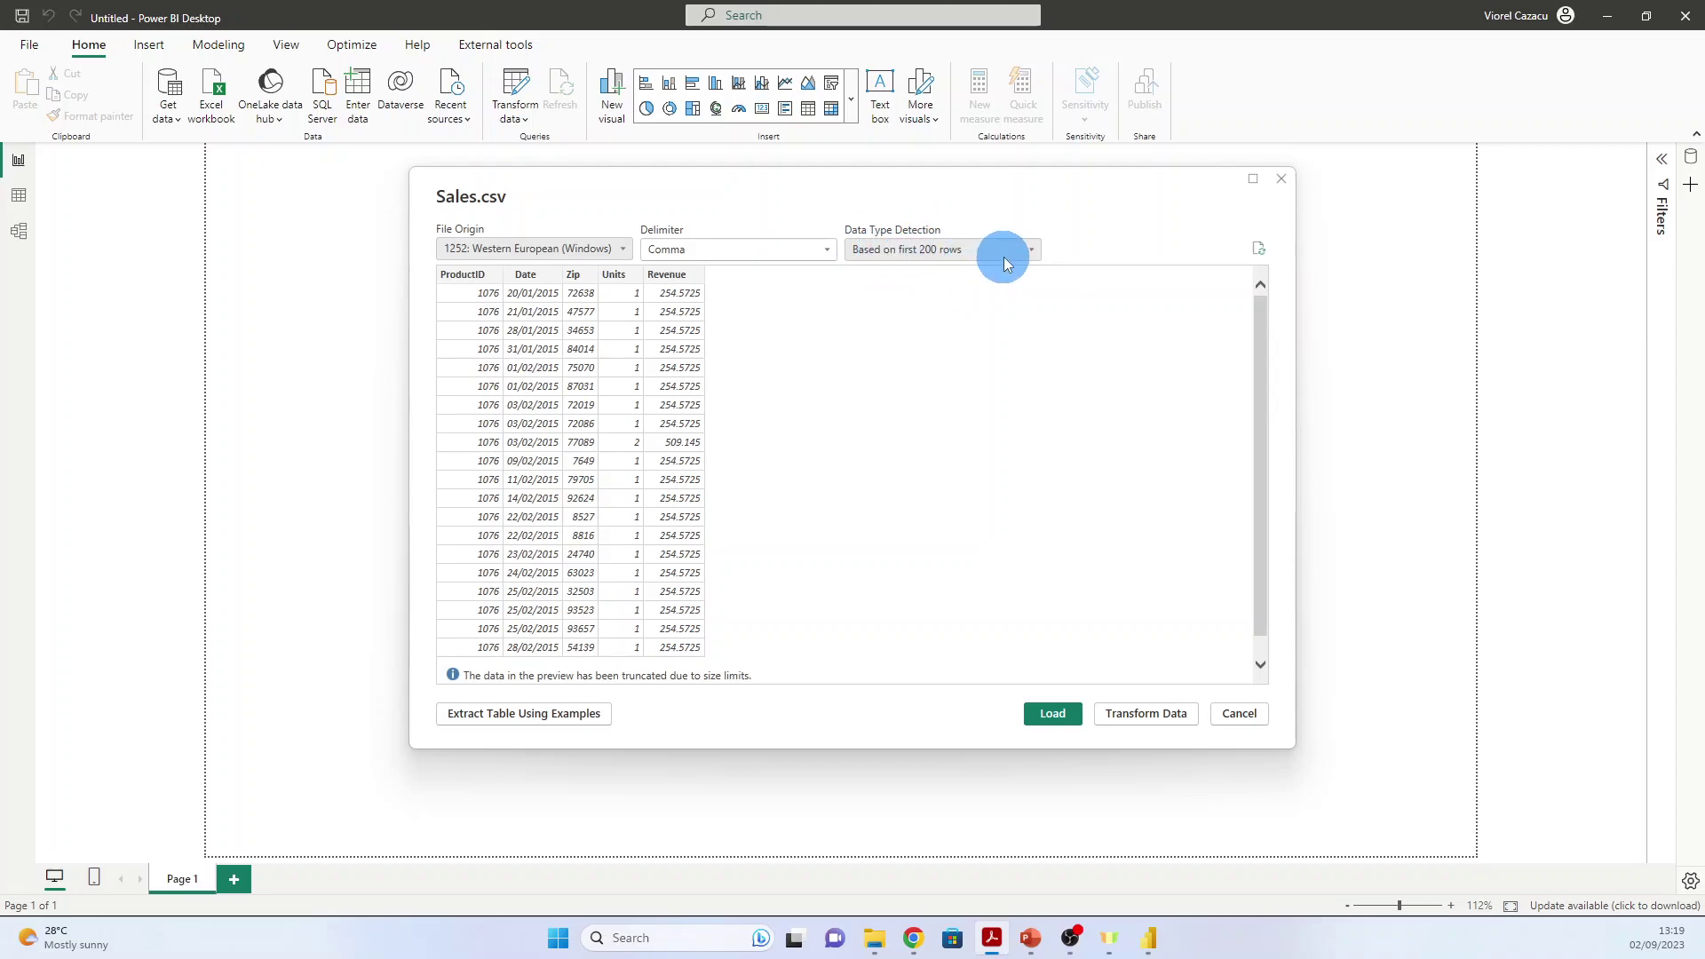
click(1006, 252)
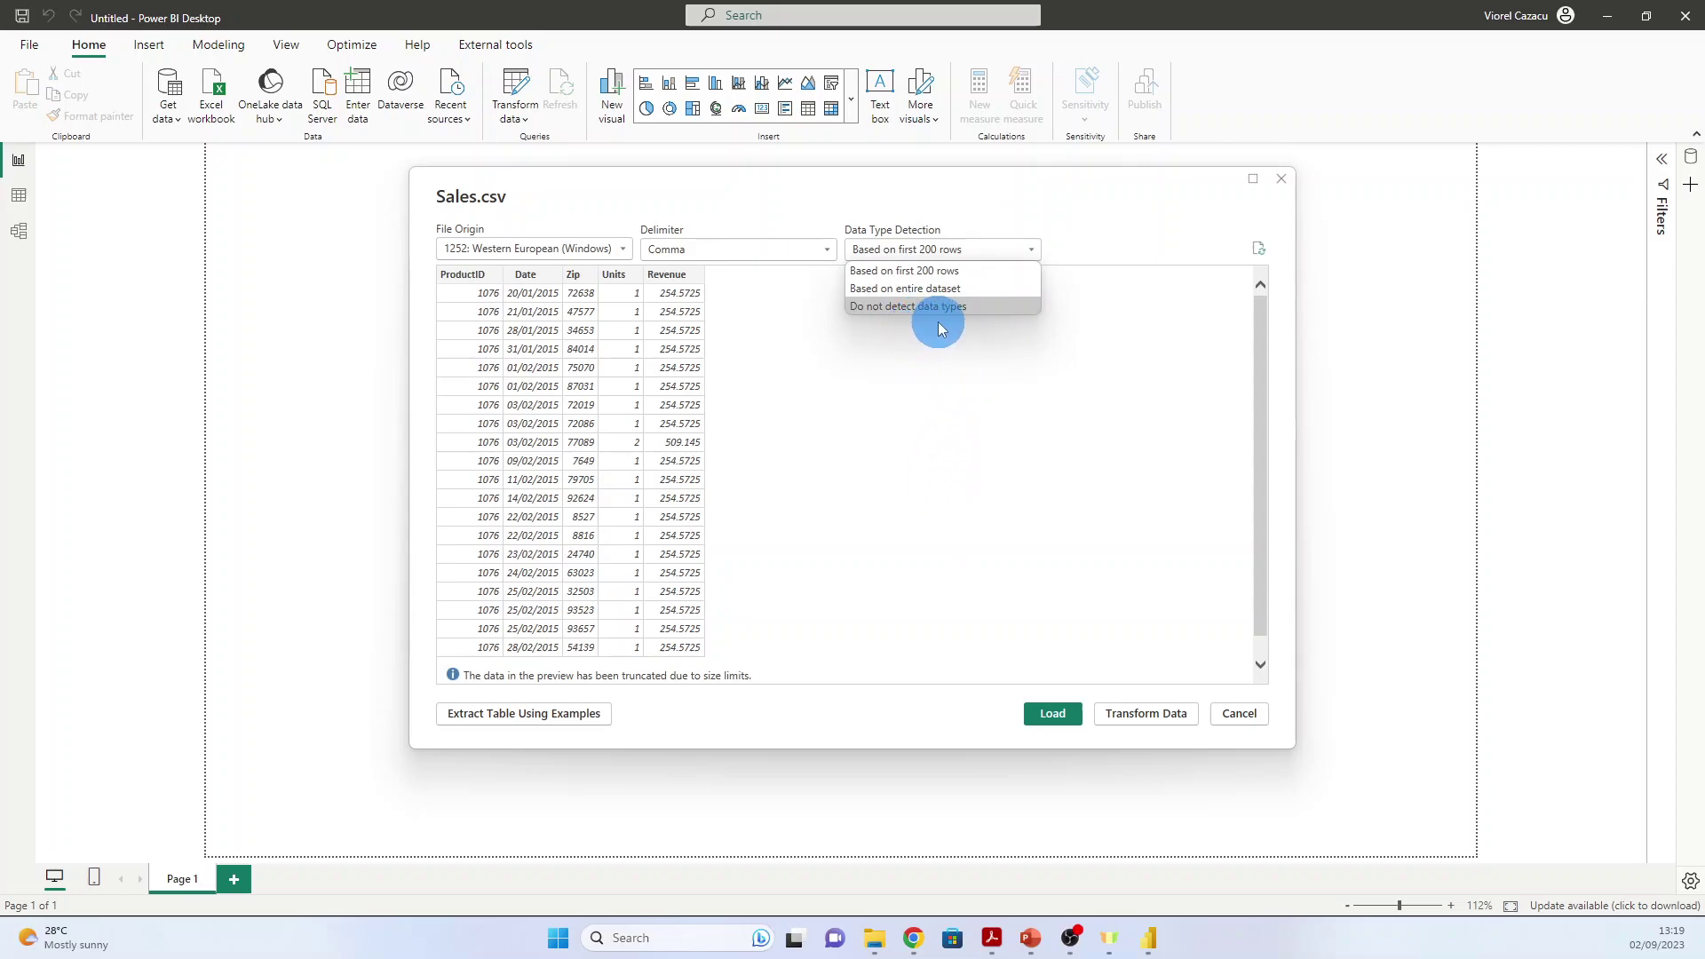
click(997, 271)
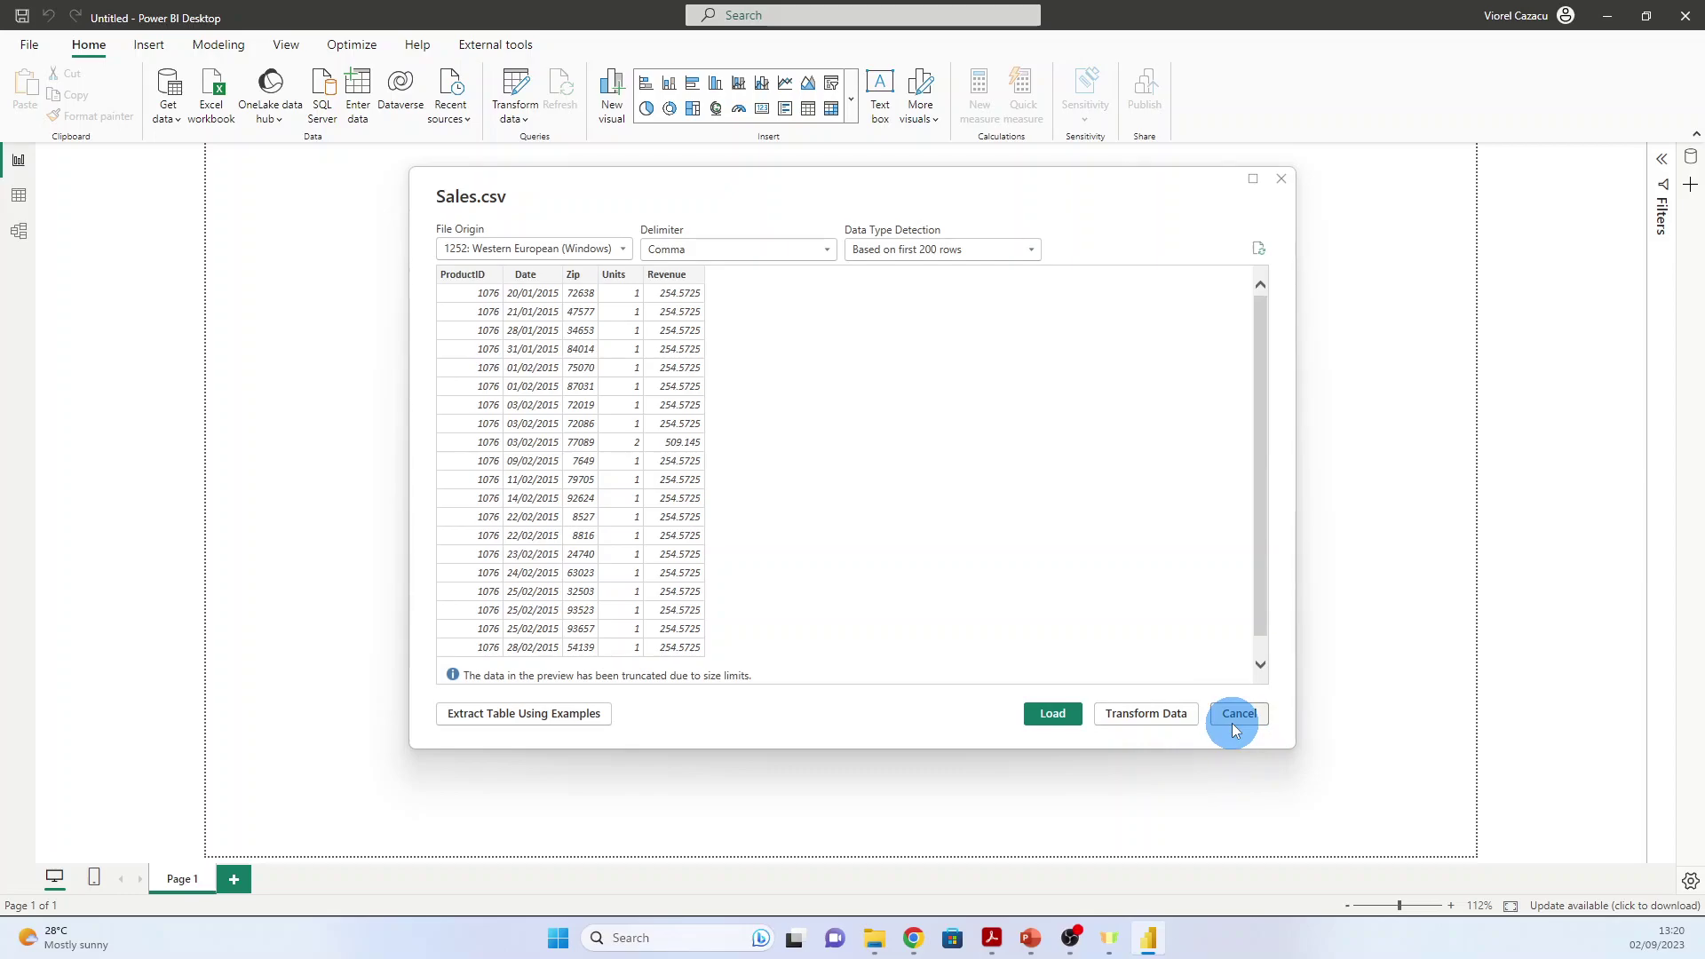
Open Sales.csv in Power Query Editor with Transform Data as the Sales query.
click(1163, 711)
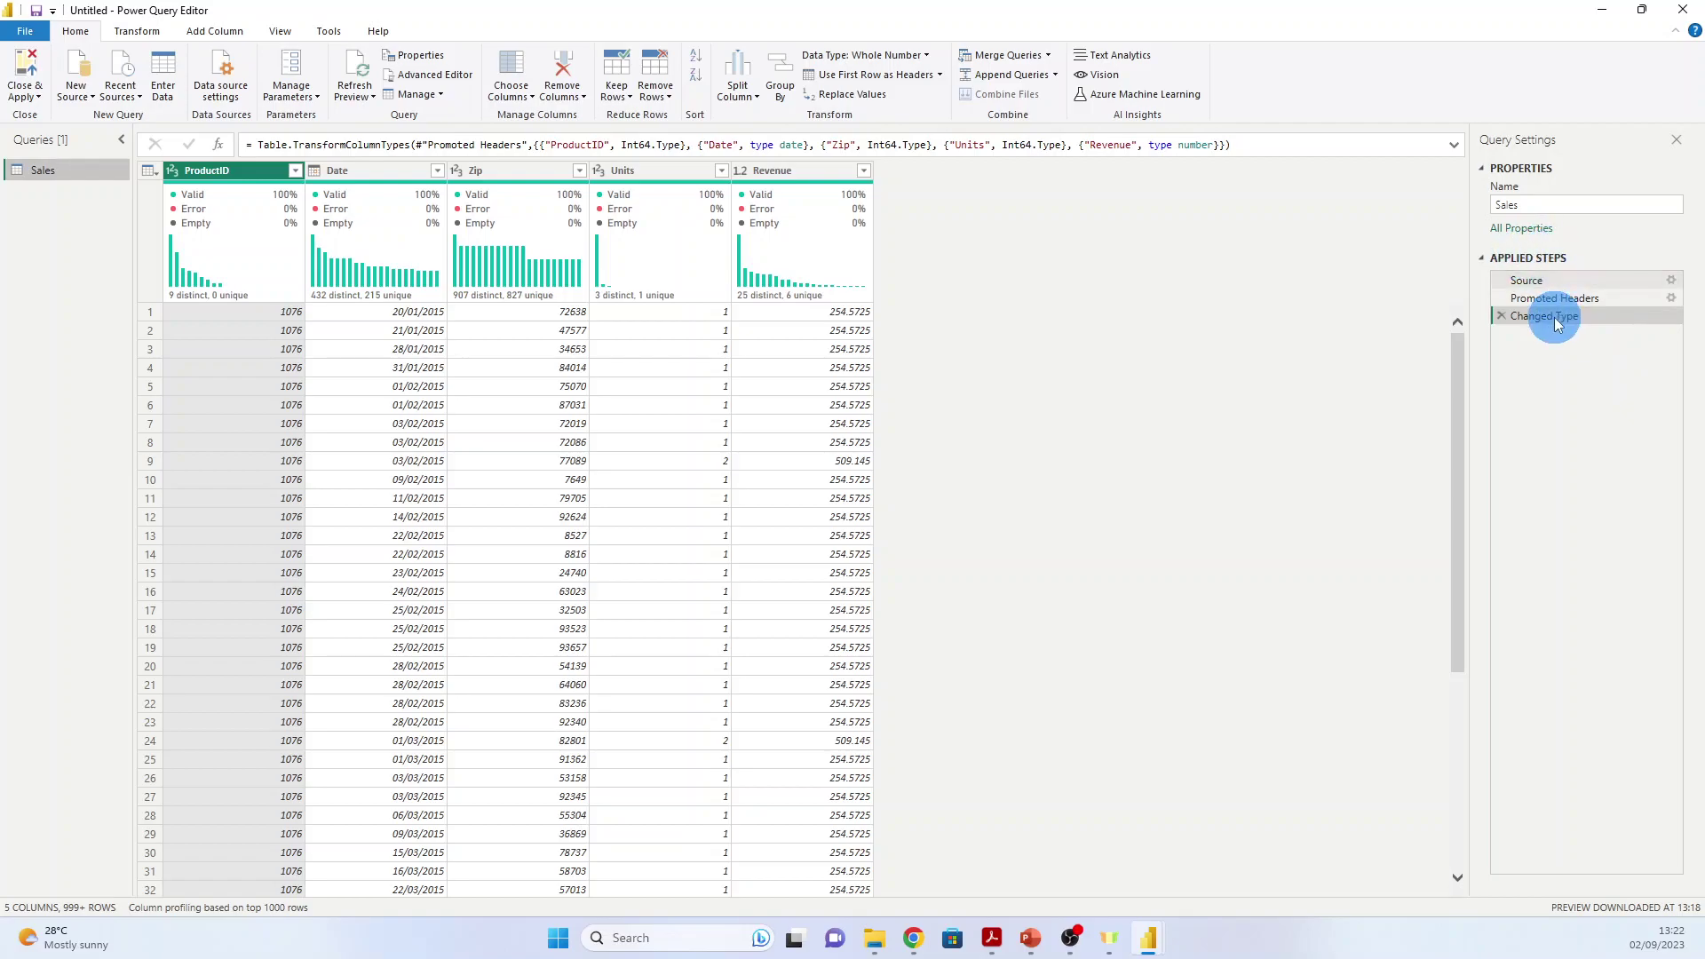
click(1526, 282)
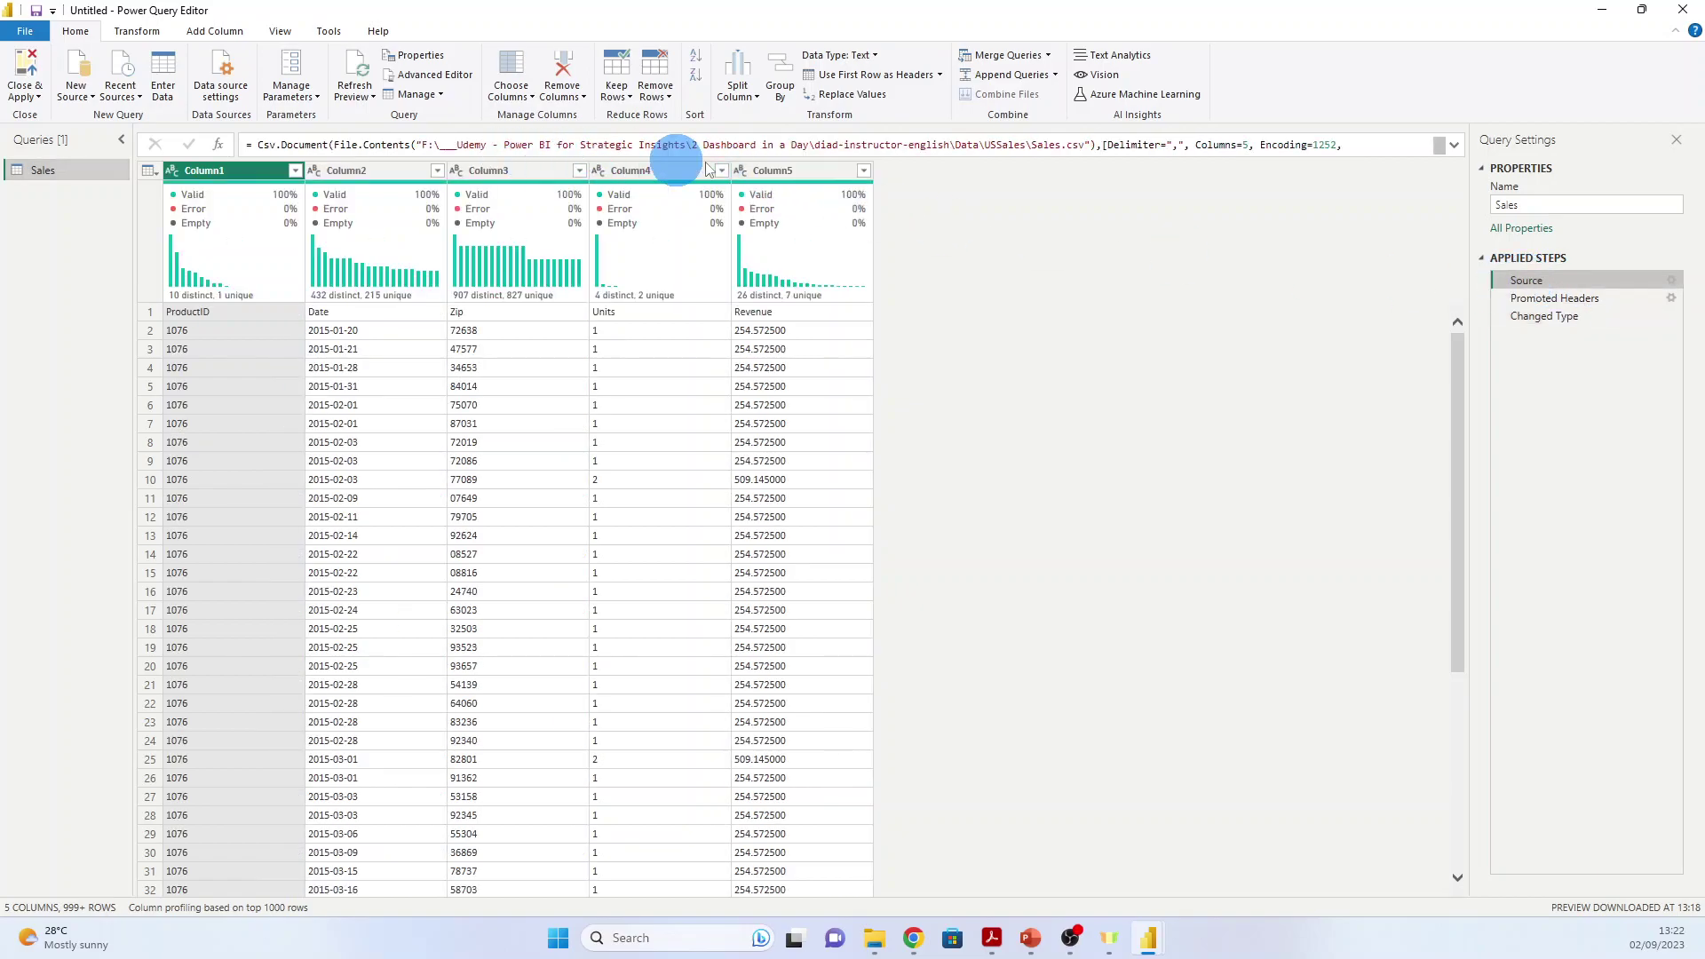
click(1549, 298)
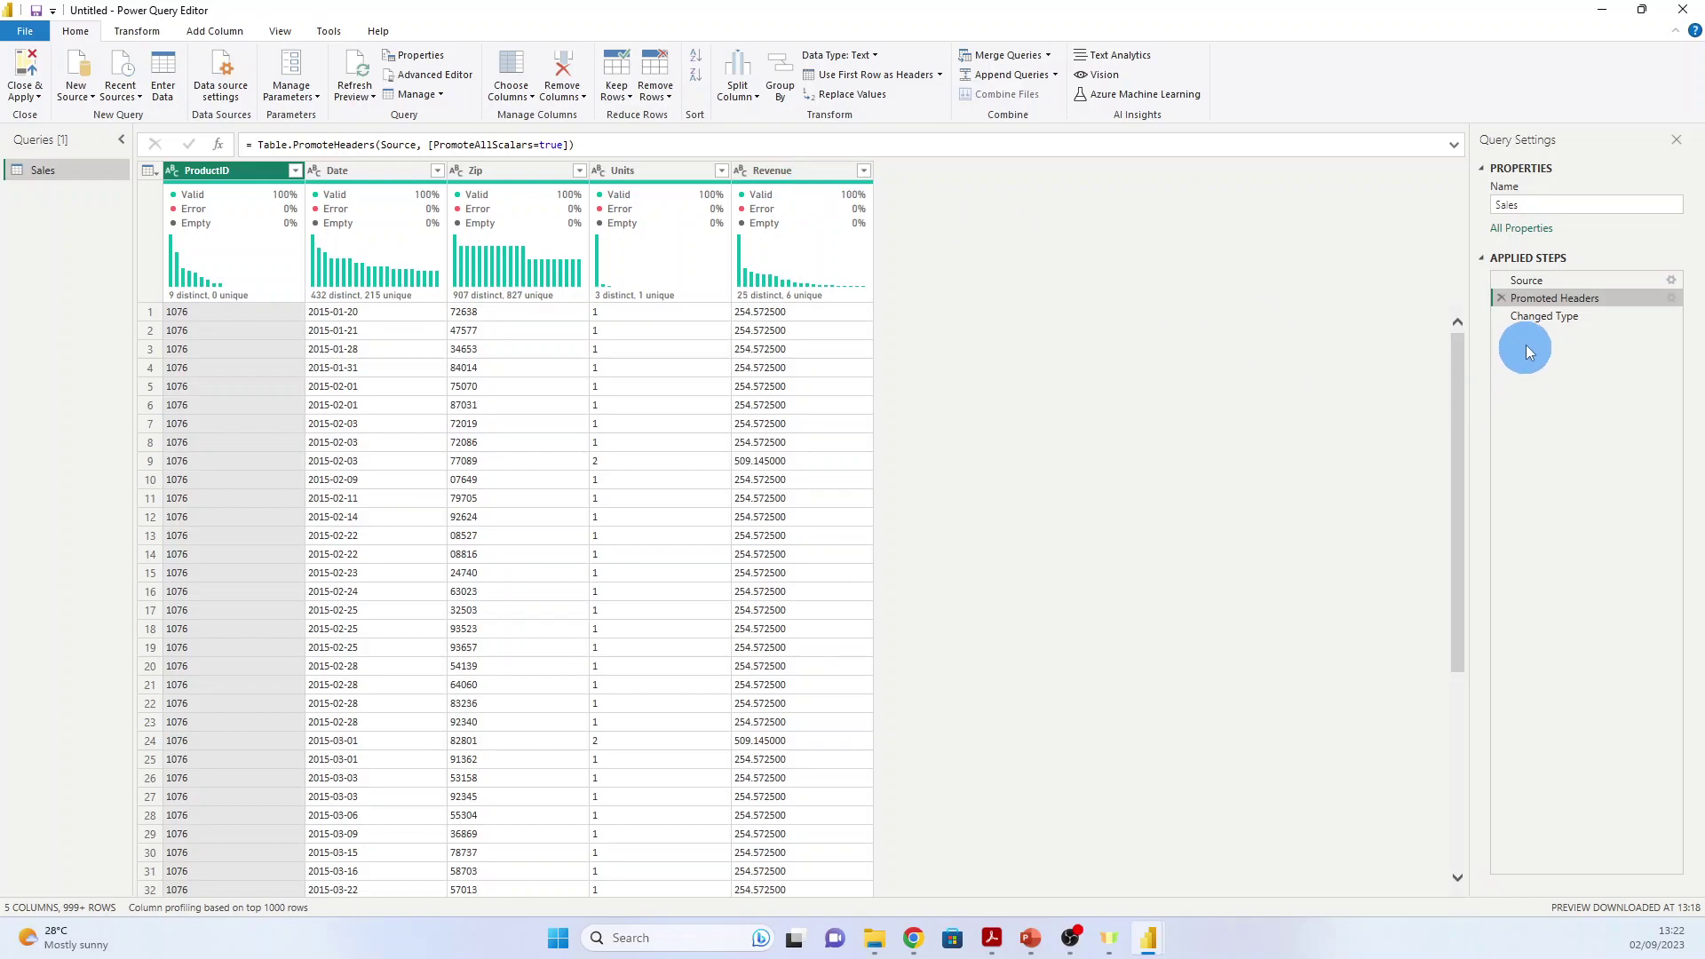
click(1531, 317)
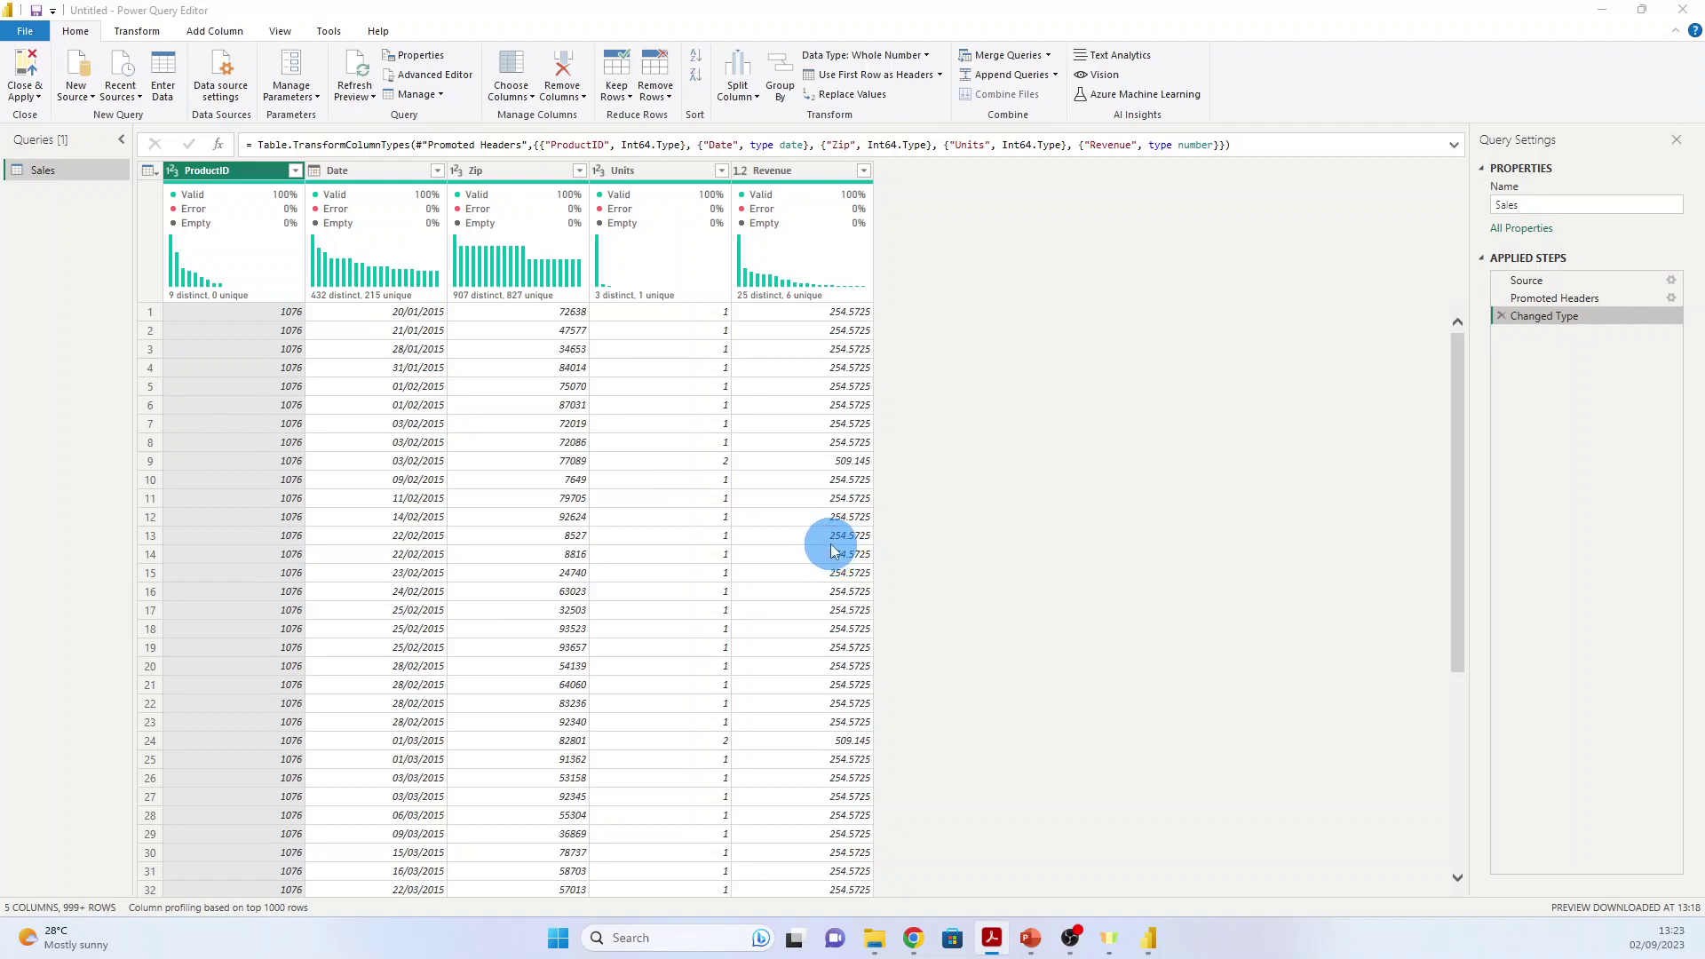
Select the Zip column to profile it: 1000 values, 907 distinct, 827 unique.
click(518, 168)
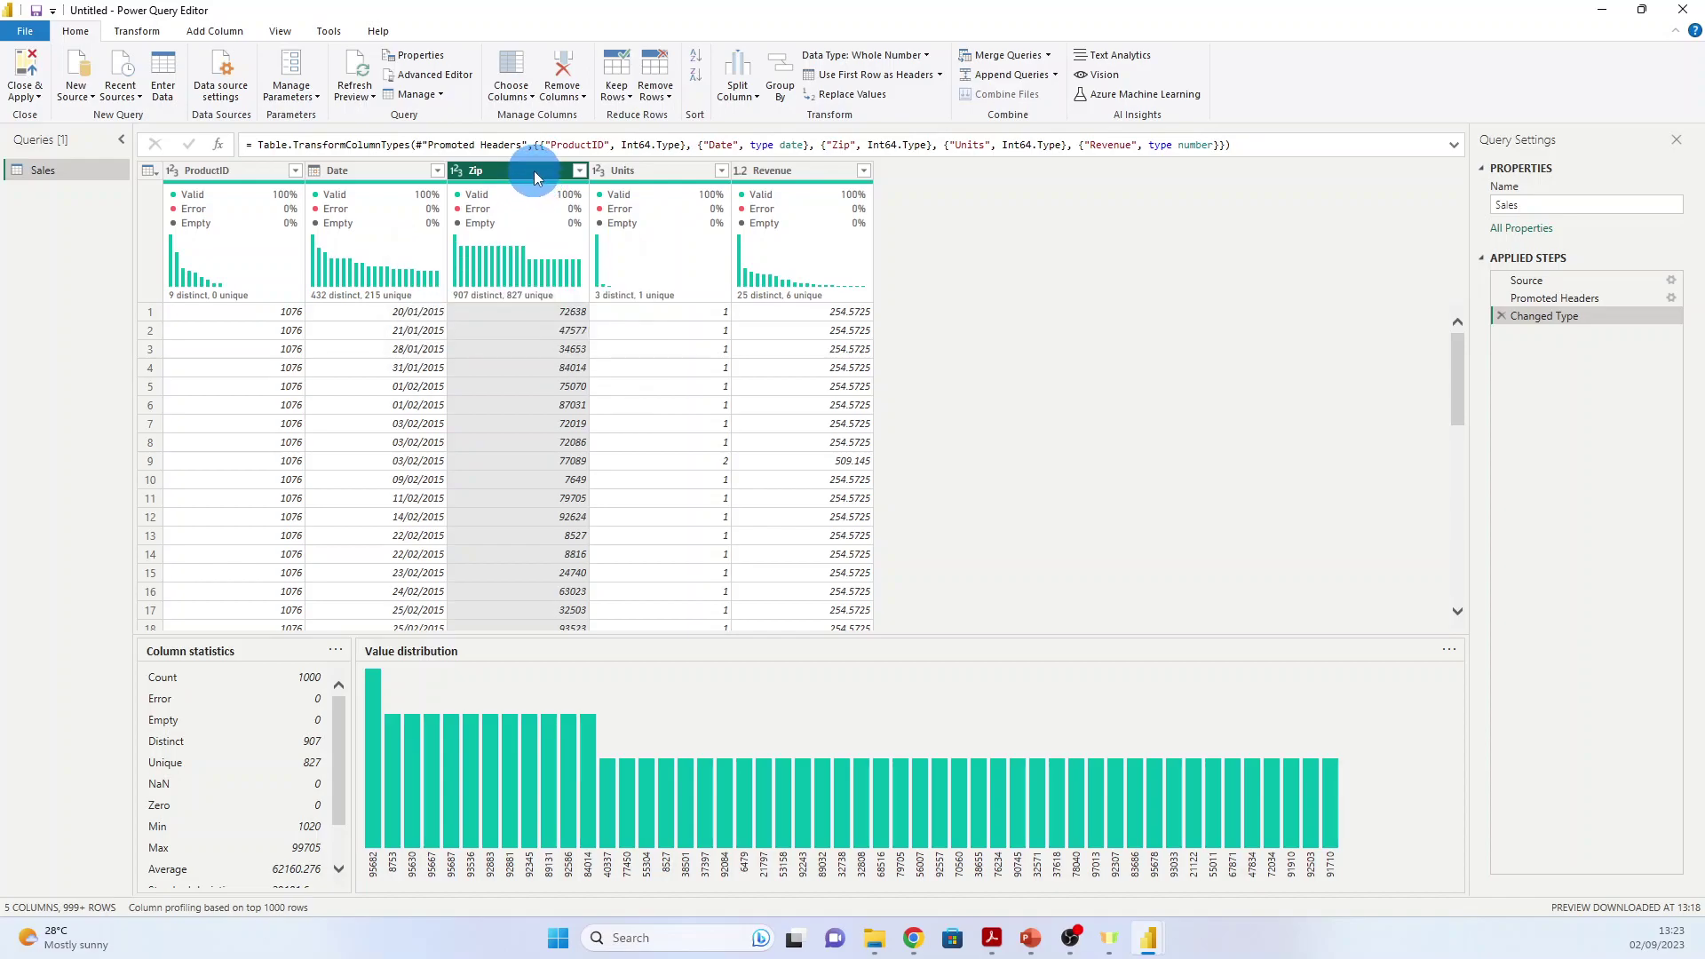
Change the Zip column type to Text, replacing the existing type conversion.
click(927, 56)
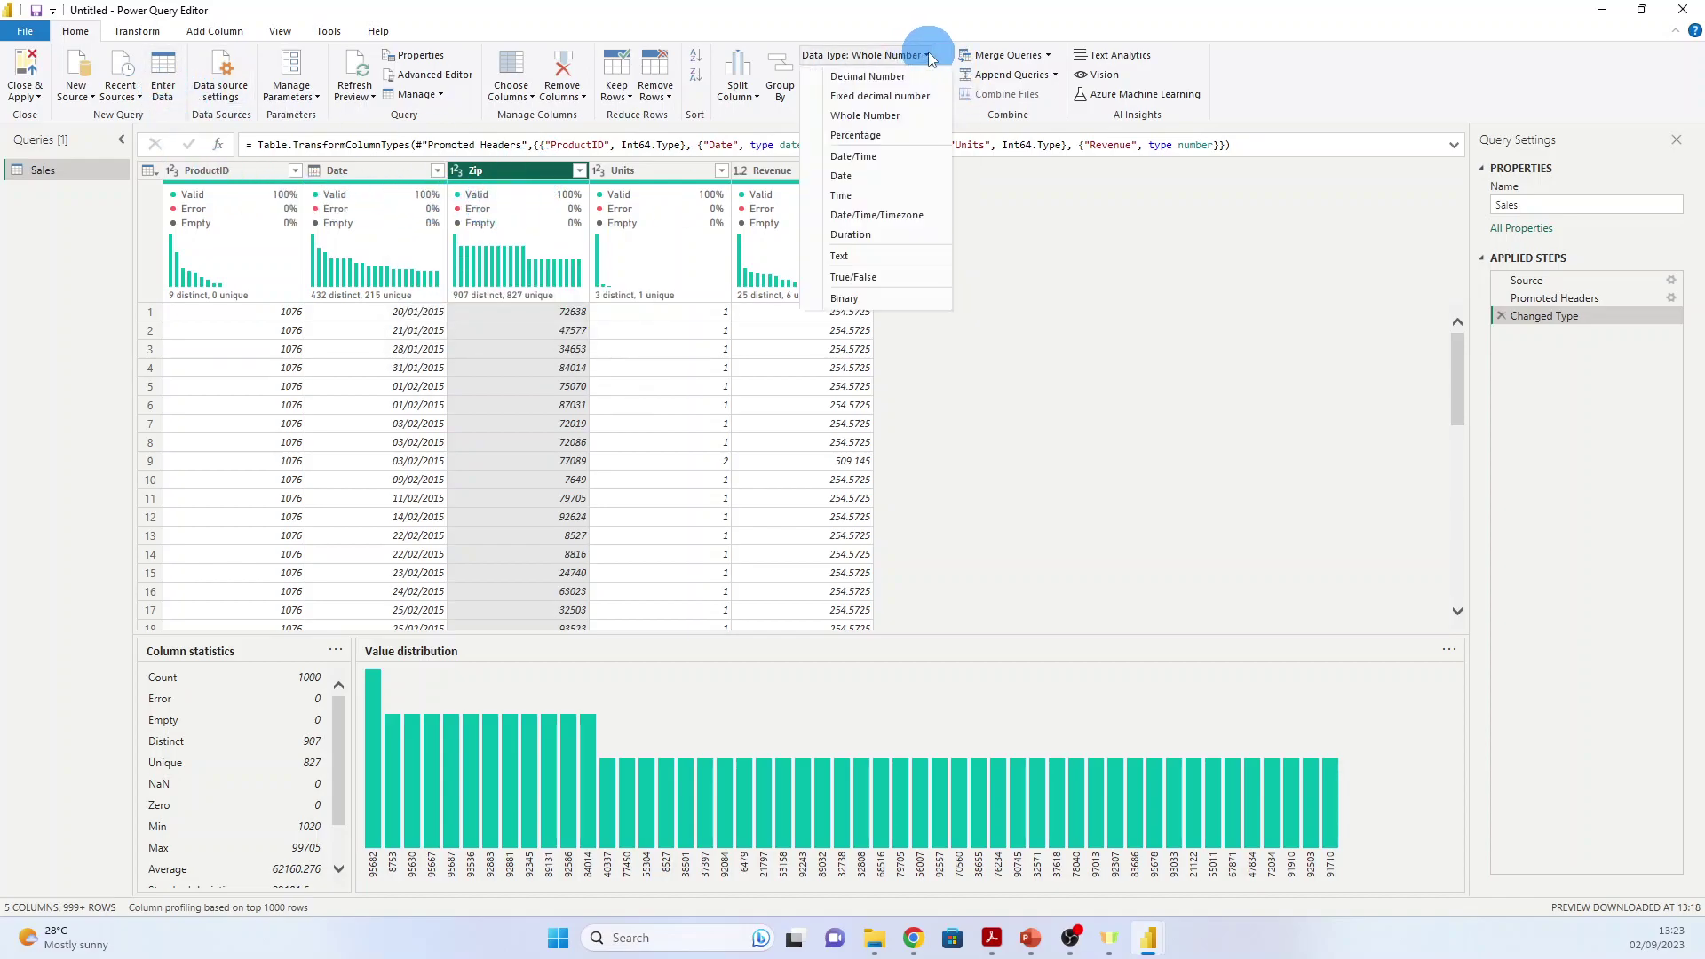
click(868, 261)
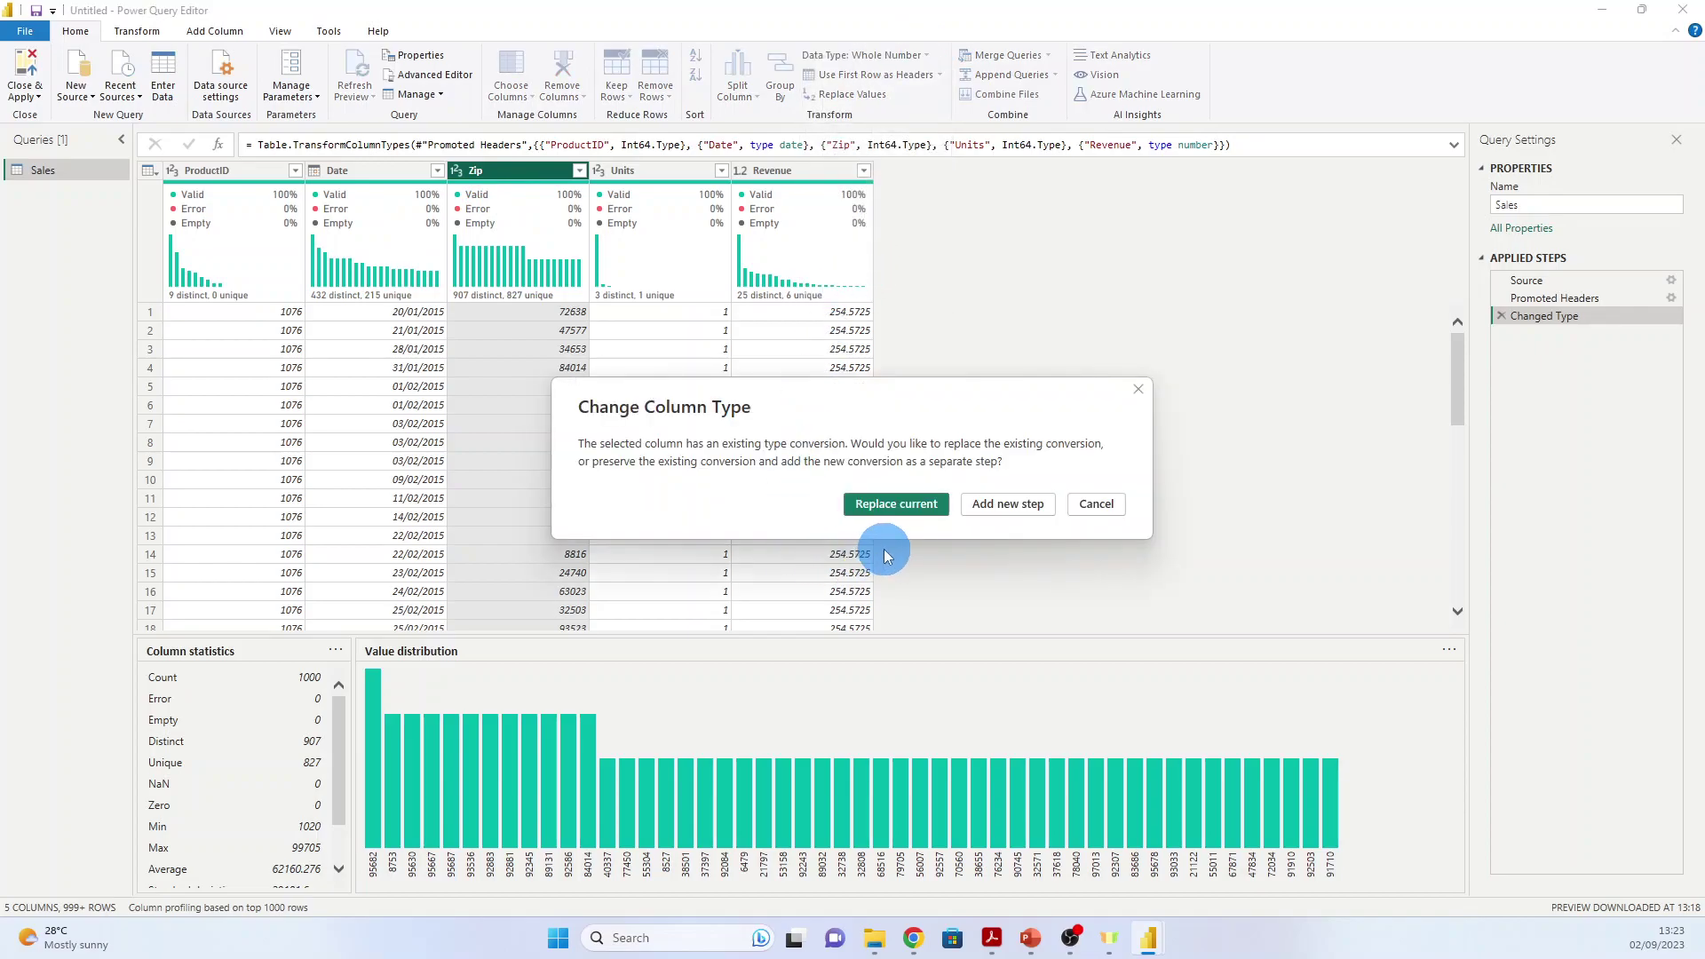
click(908, 506)
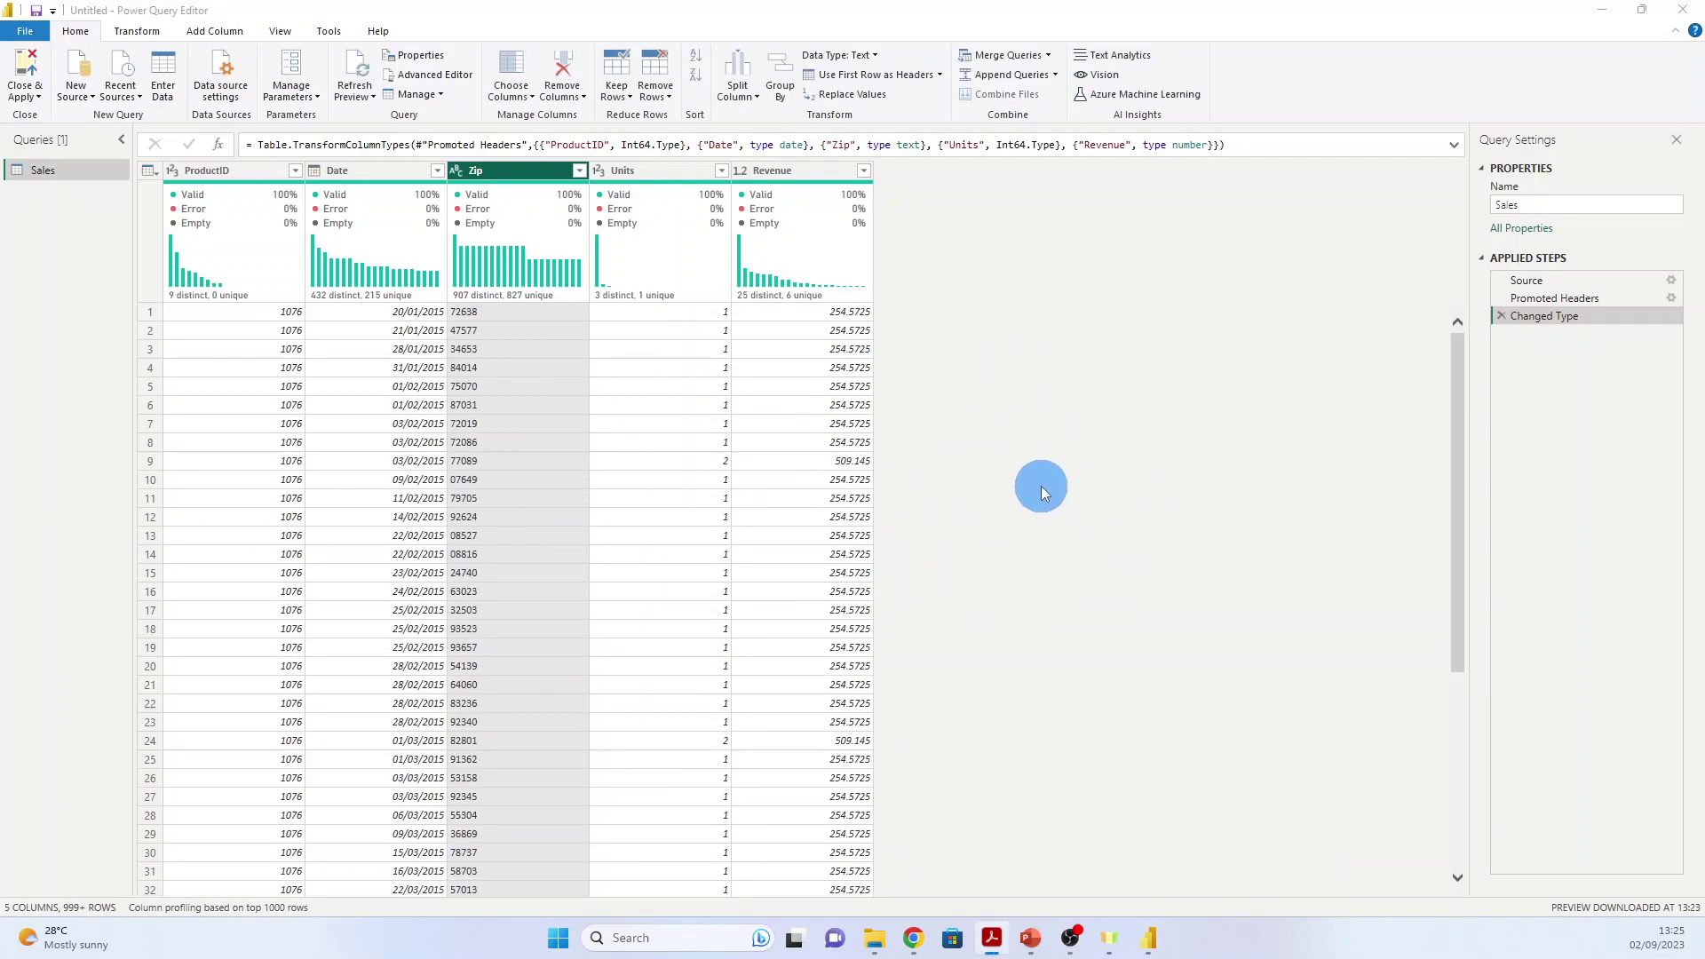
Bring the Power Query Editor forward and show the New Source list.
click(89, 165)
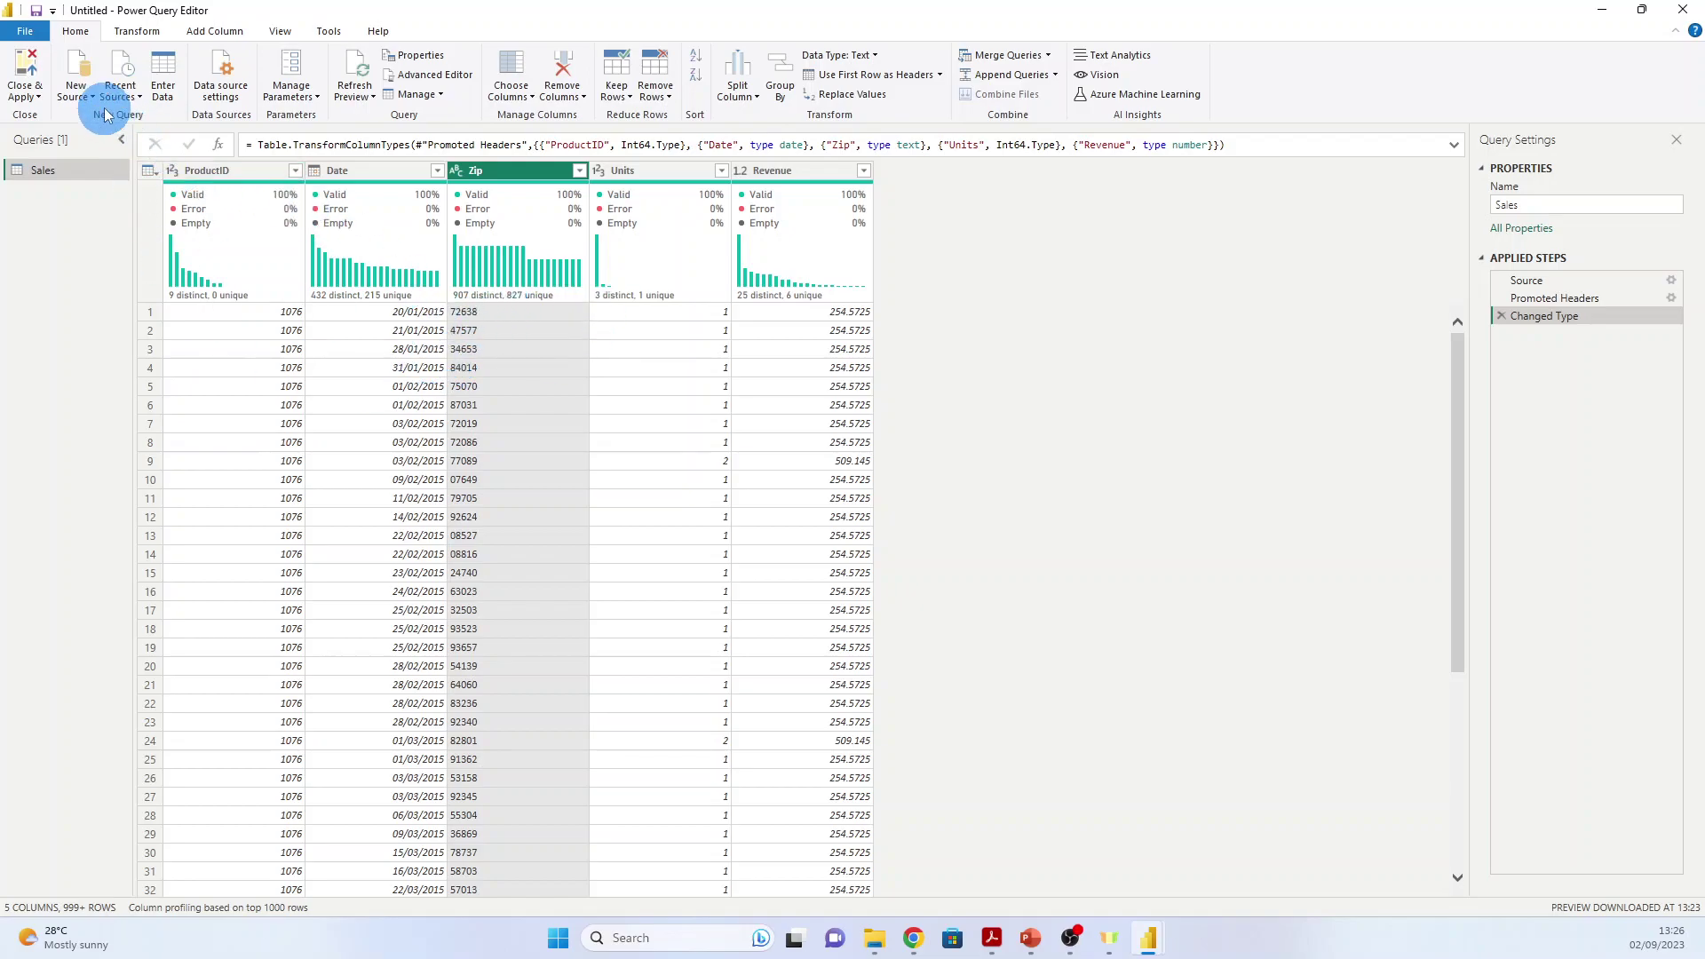
click(76, 89)
click(1004, 380)
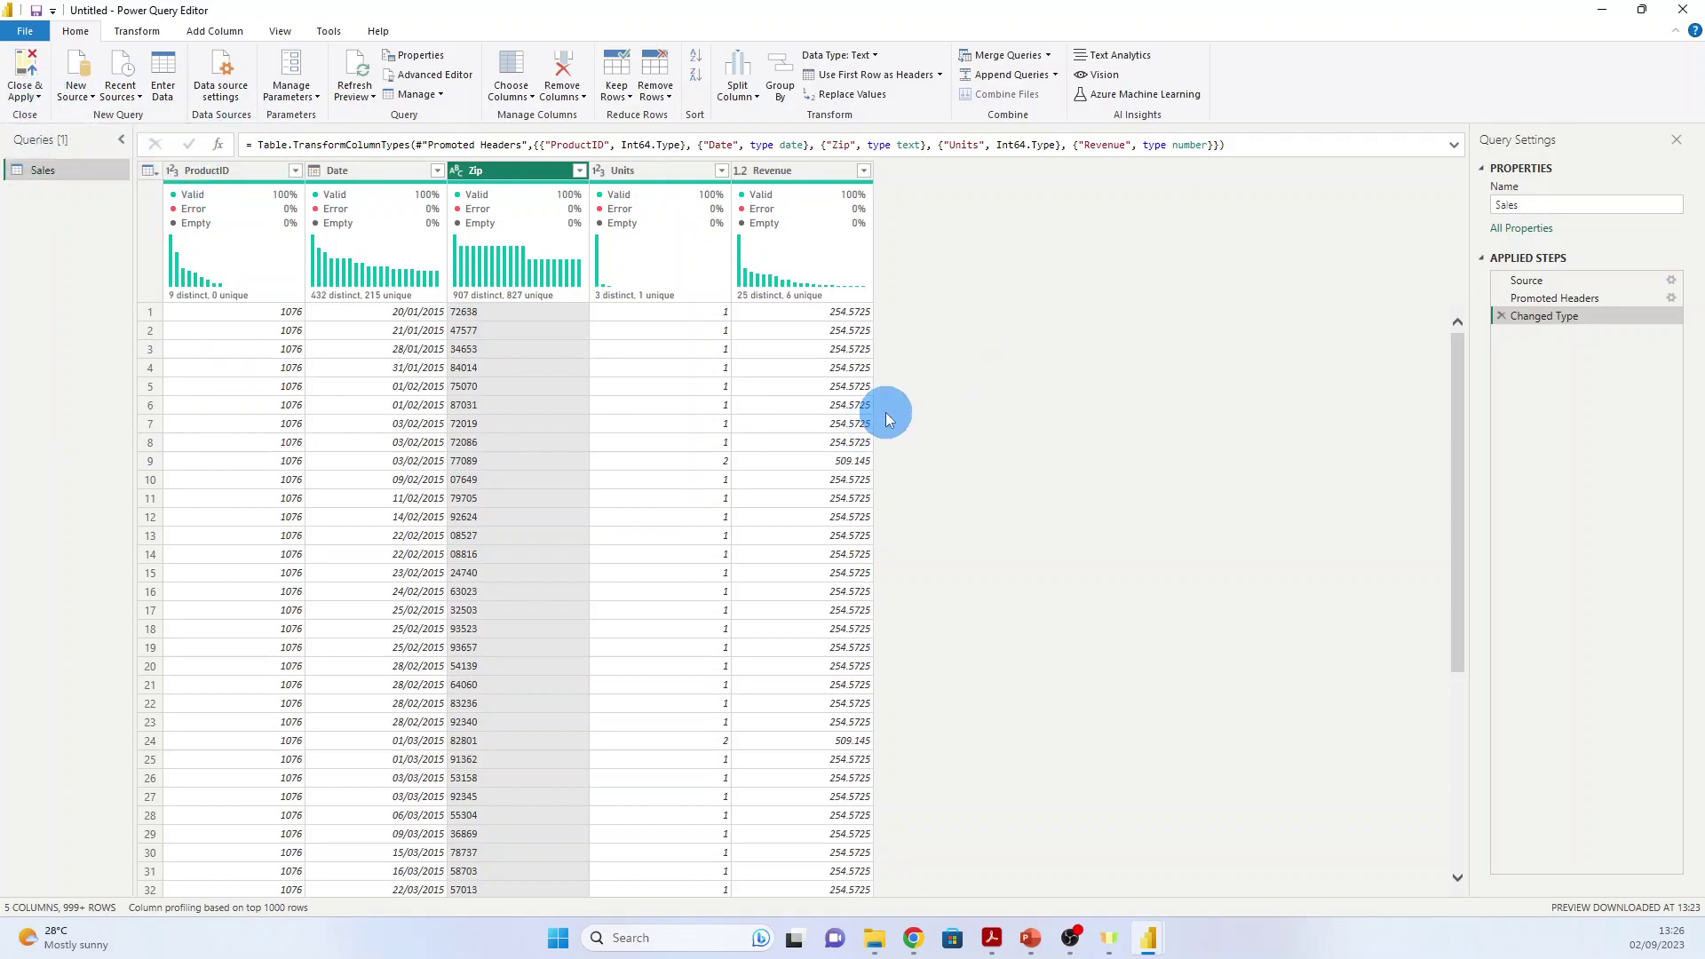
click(90, 96)
Add the bi_dimensions Excel workbook as a new source to list its tables.
click(135, 141)
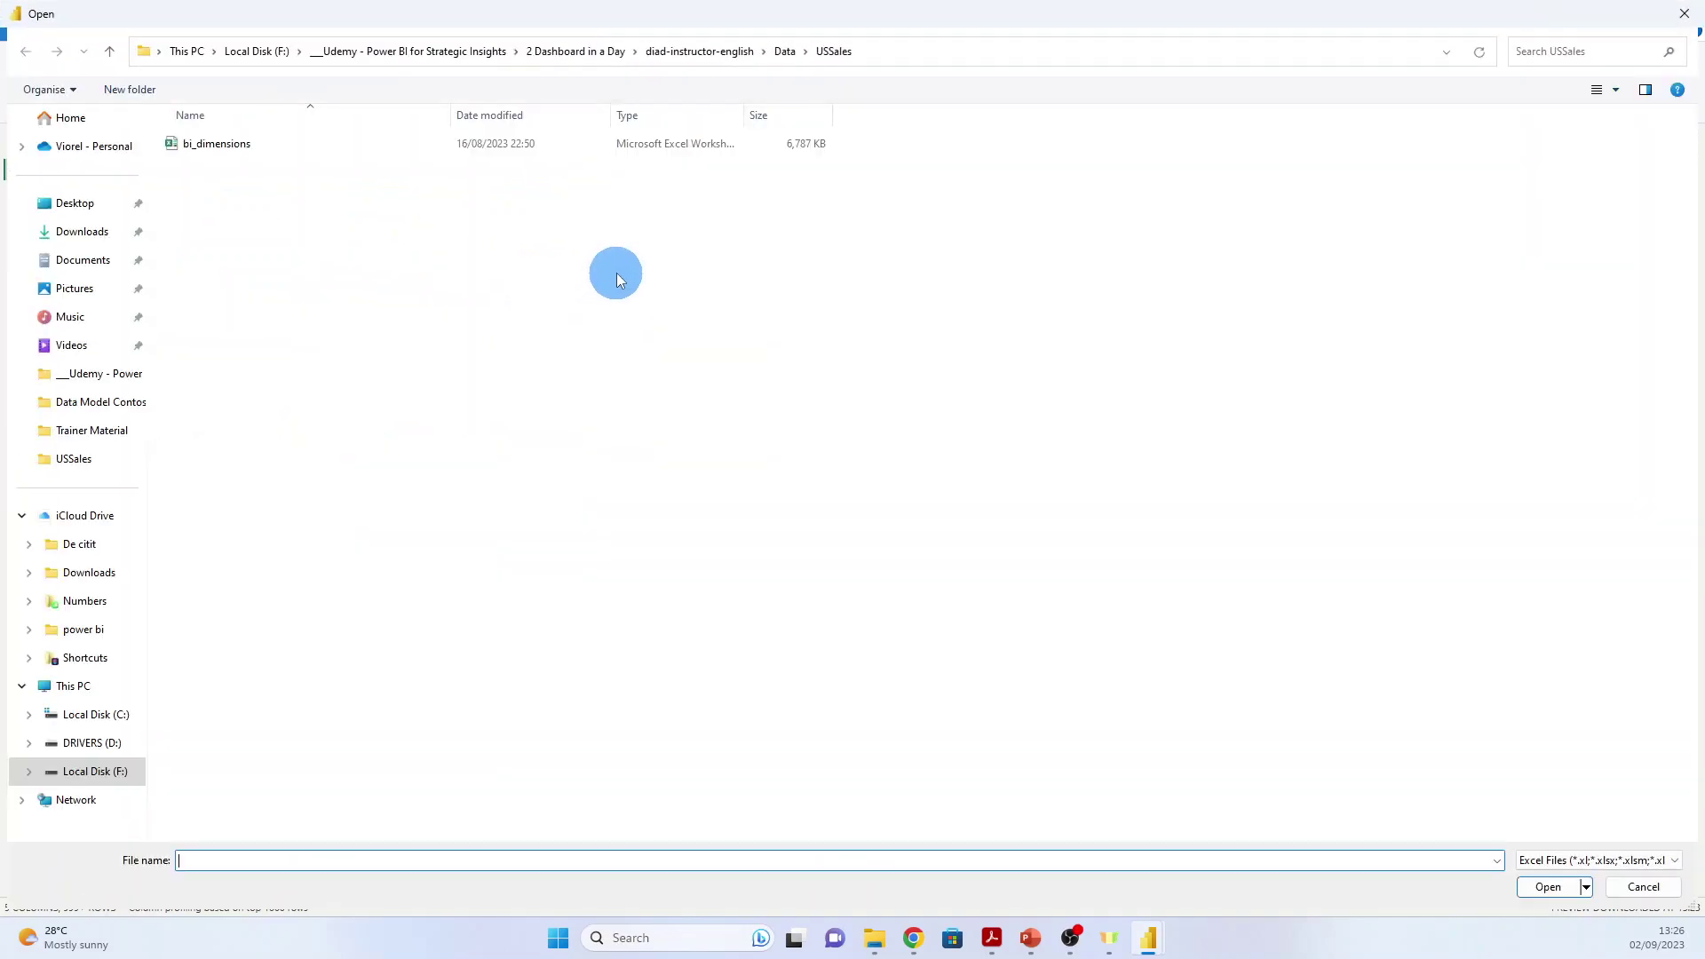
click(211, 145)
click(1547, 886)
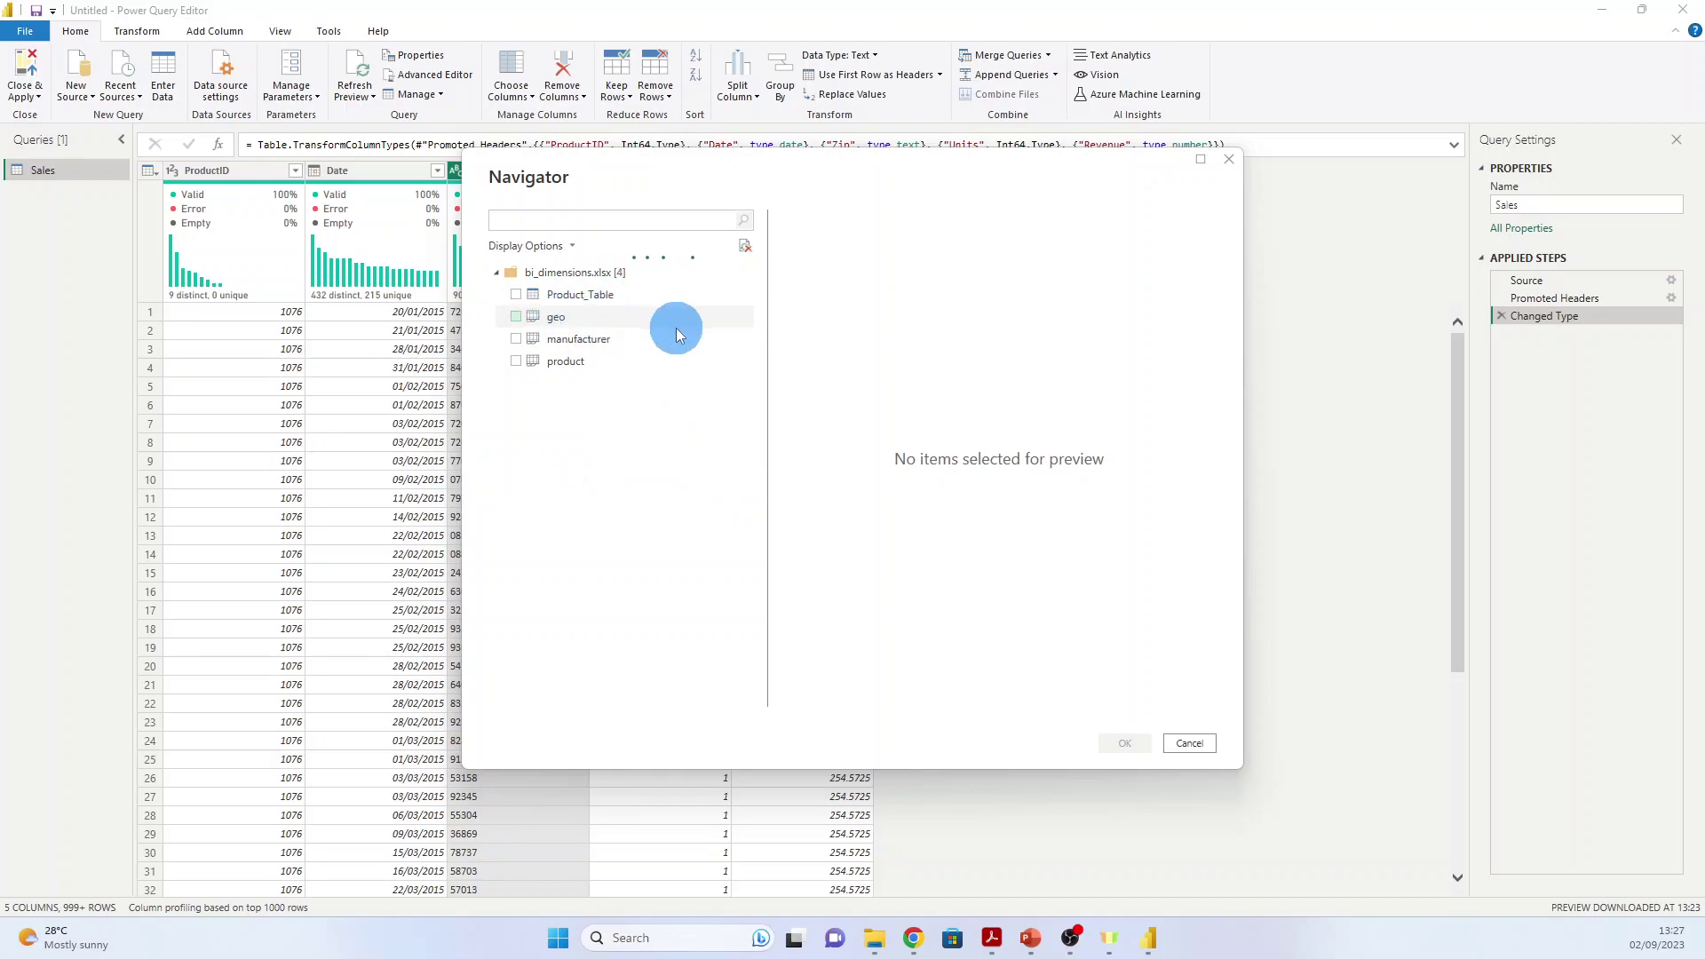
Load the Product_Table, geo and manufacturer sheets from bi_dimensions.xlsx as queries.
click(624, 305)
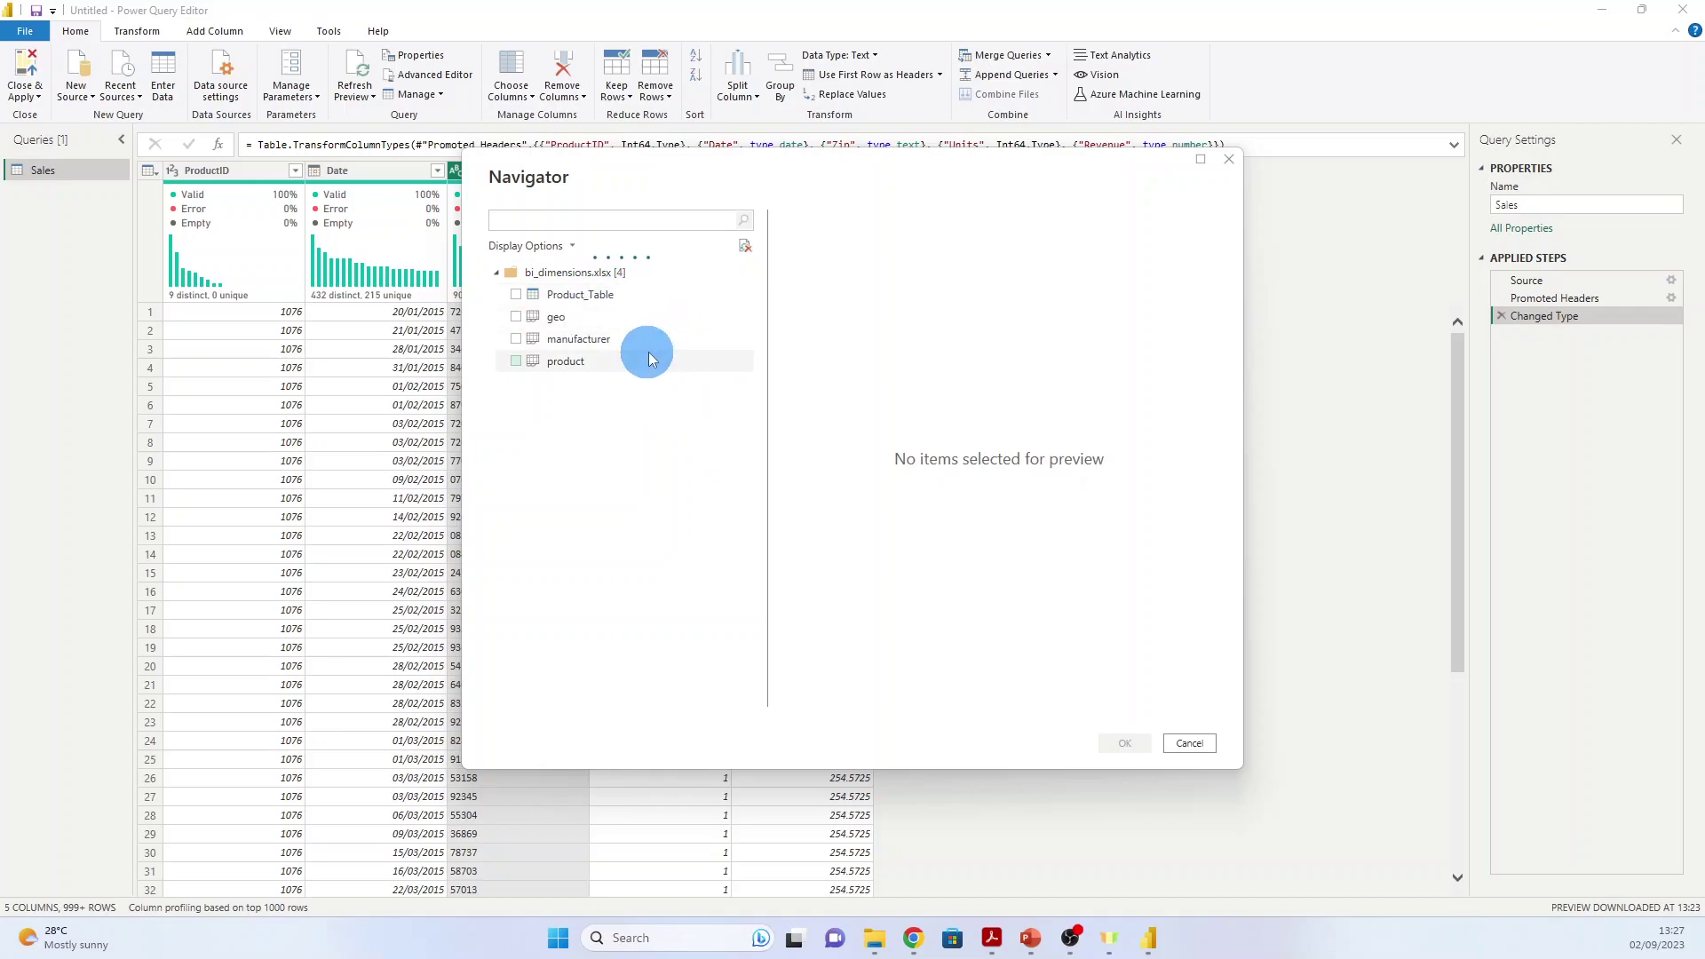
click(517, 296)
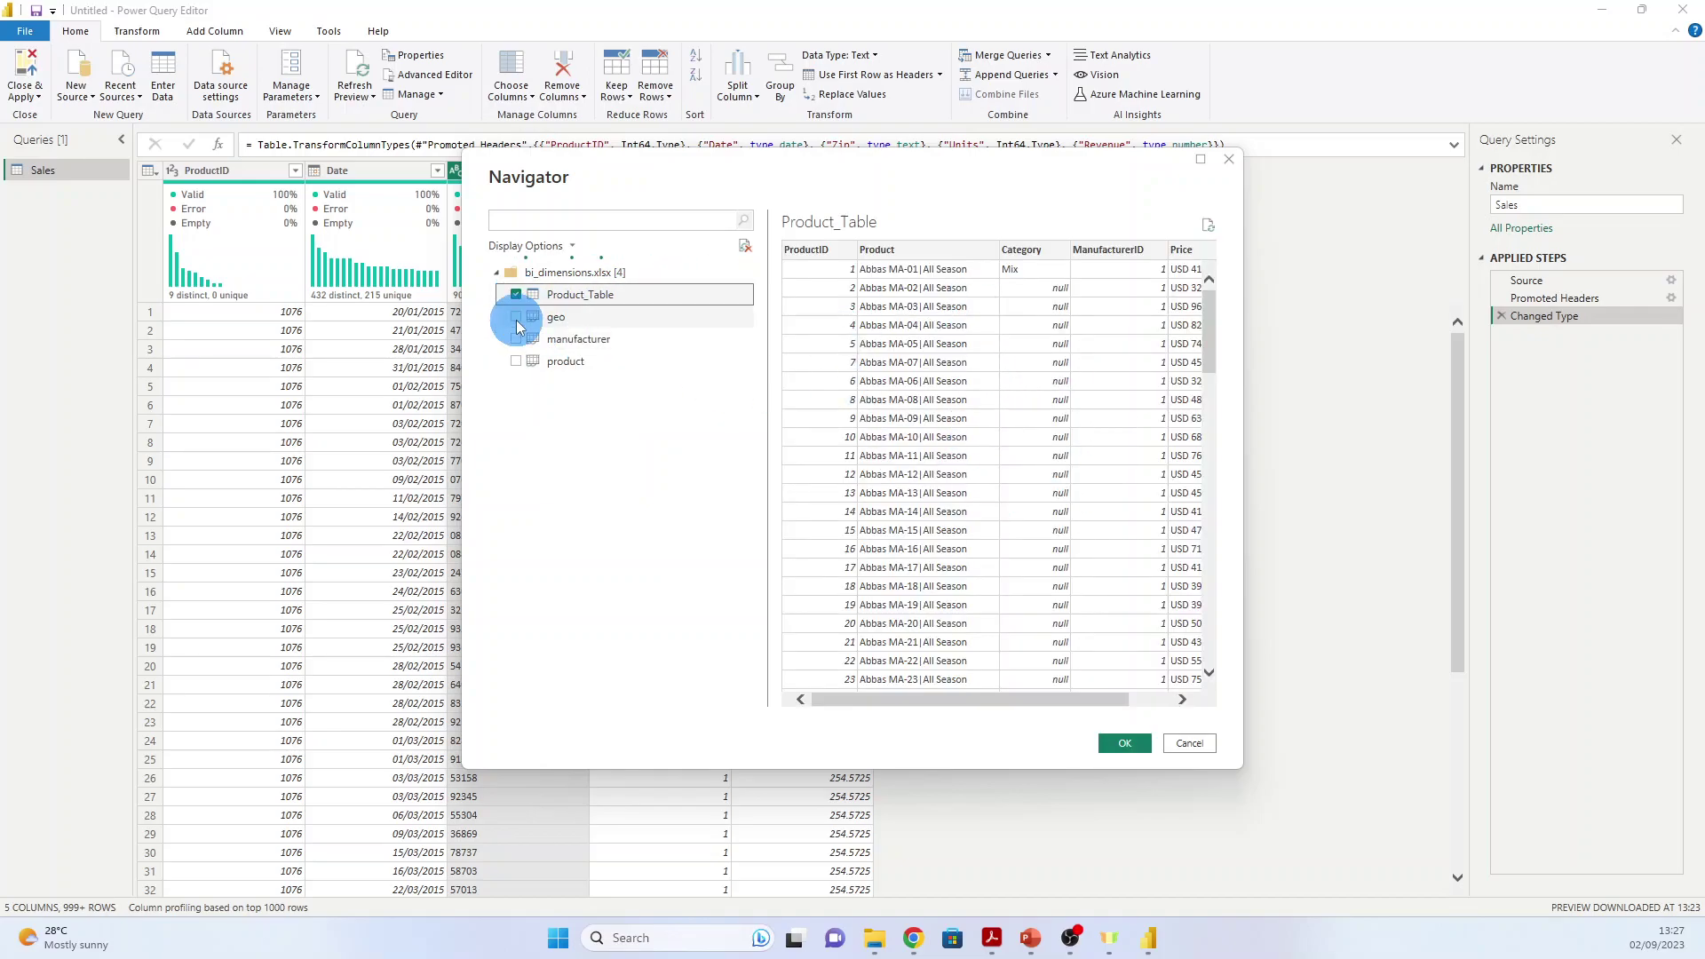
click(517, 319)
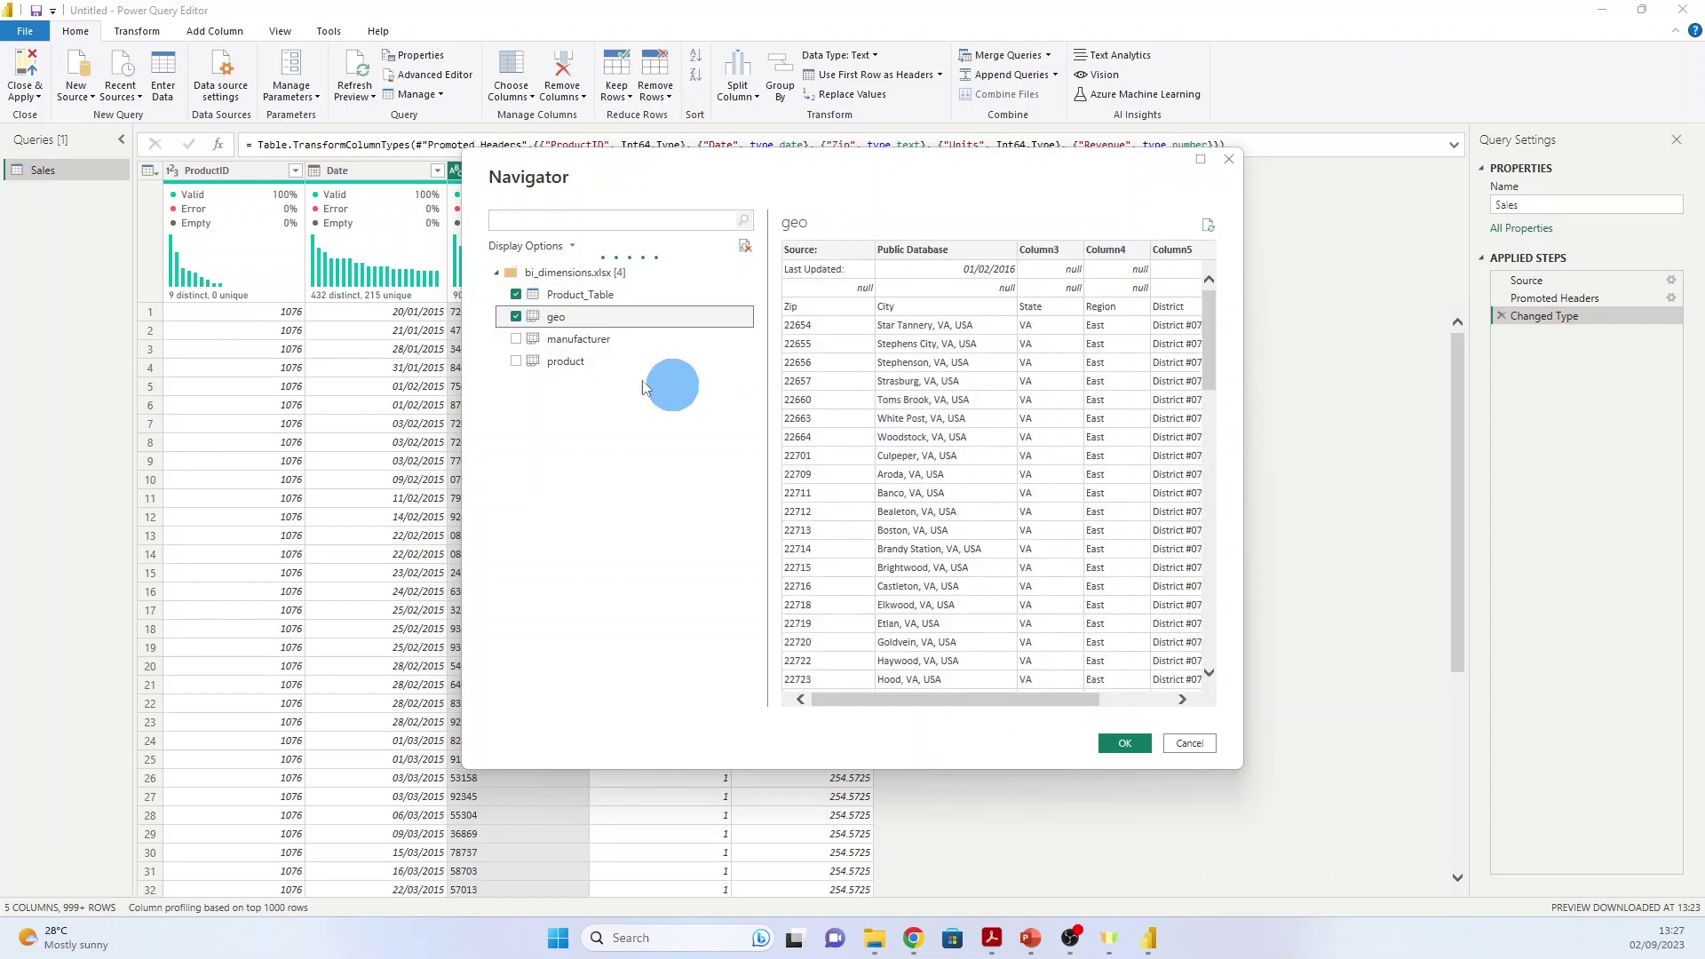
click(516, 339)
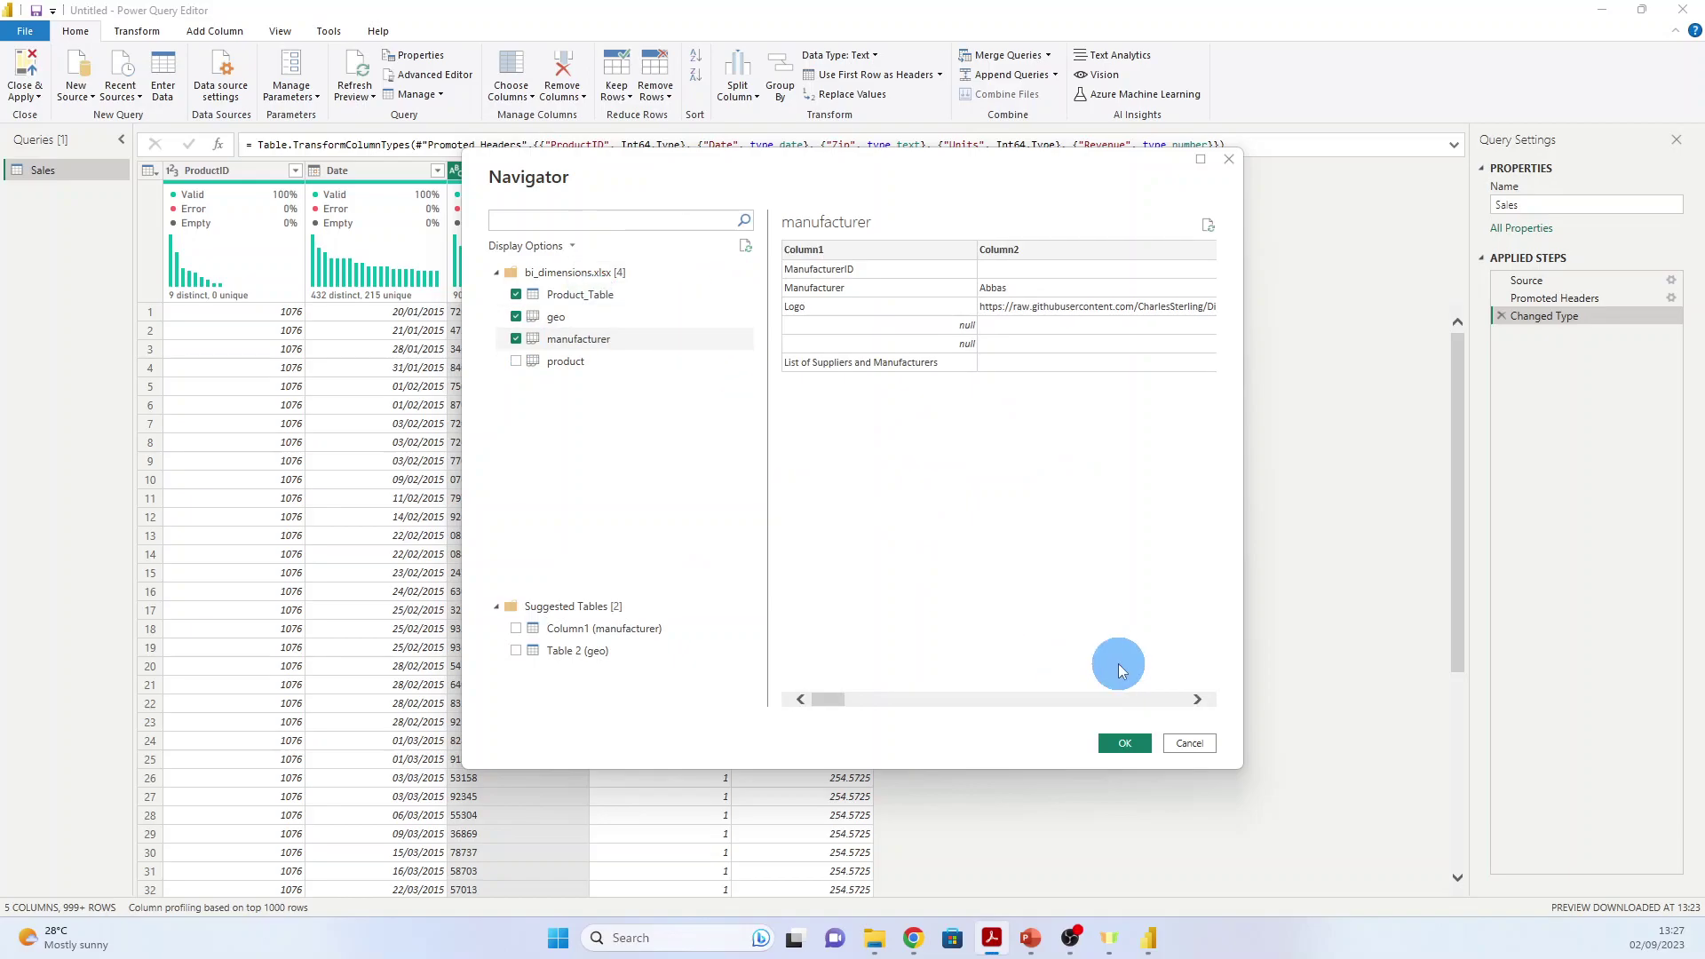
click(1124, 742)
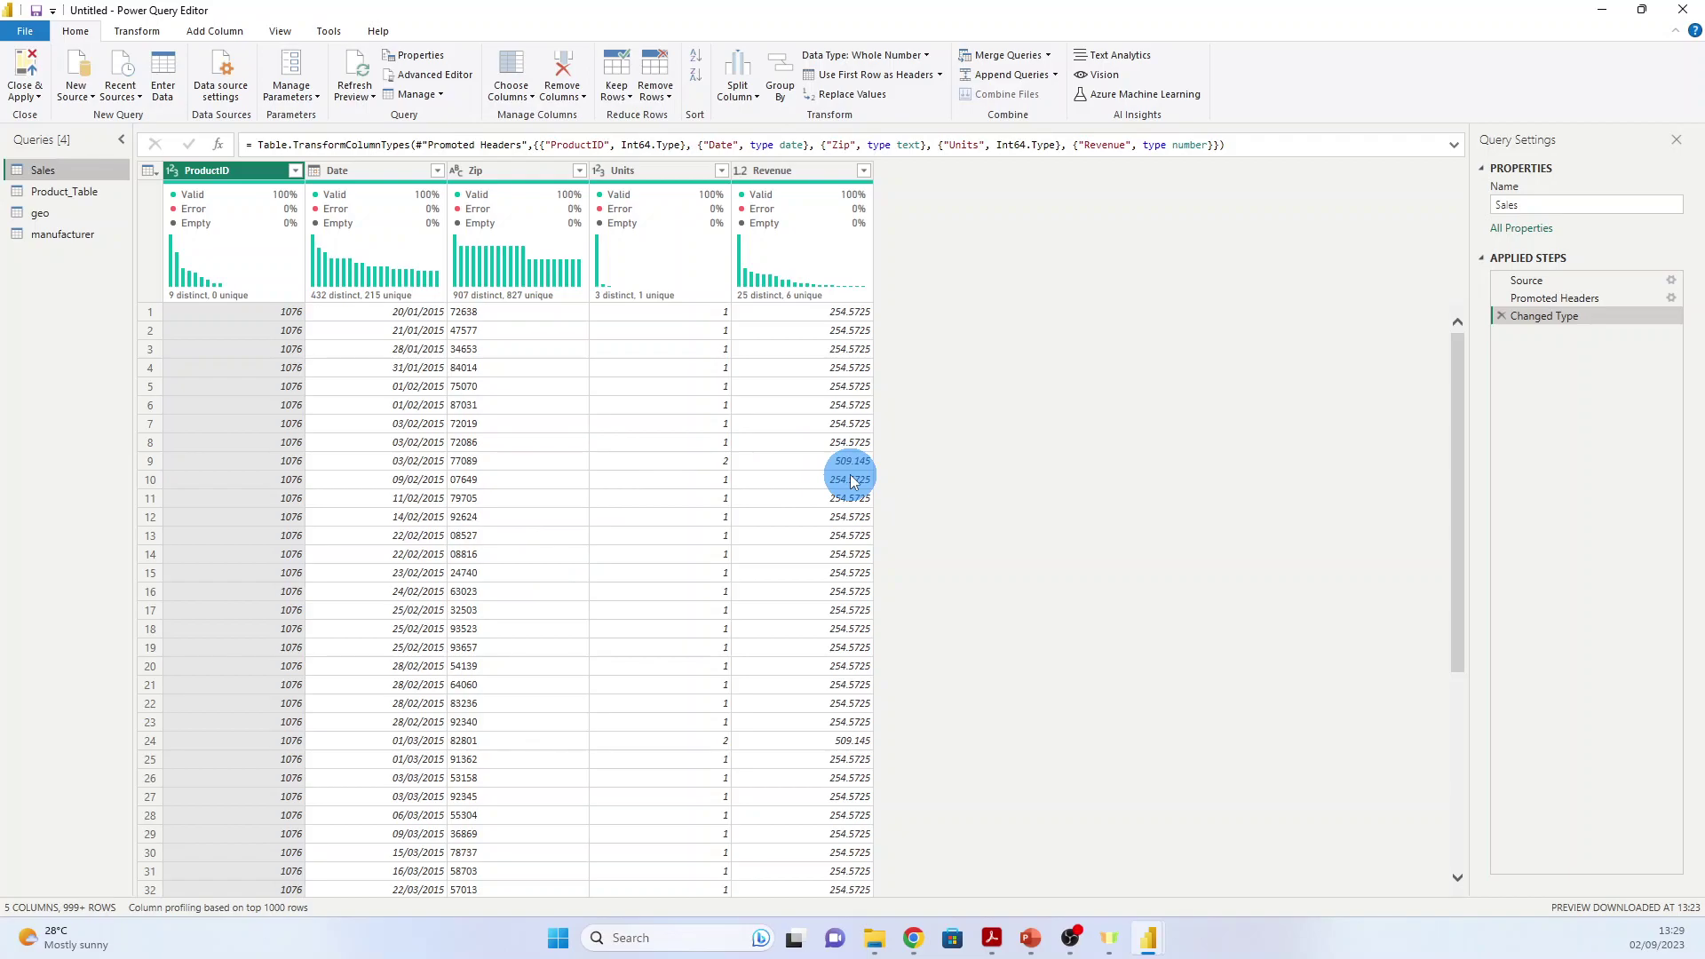
key(alt+Tab)
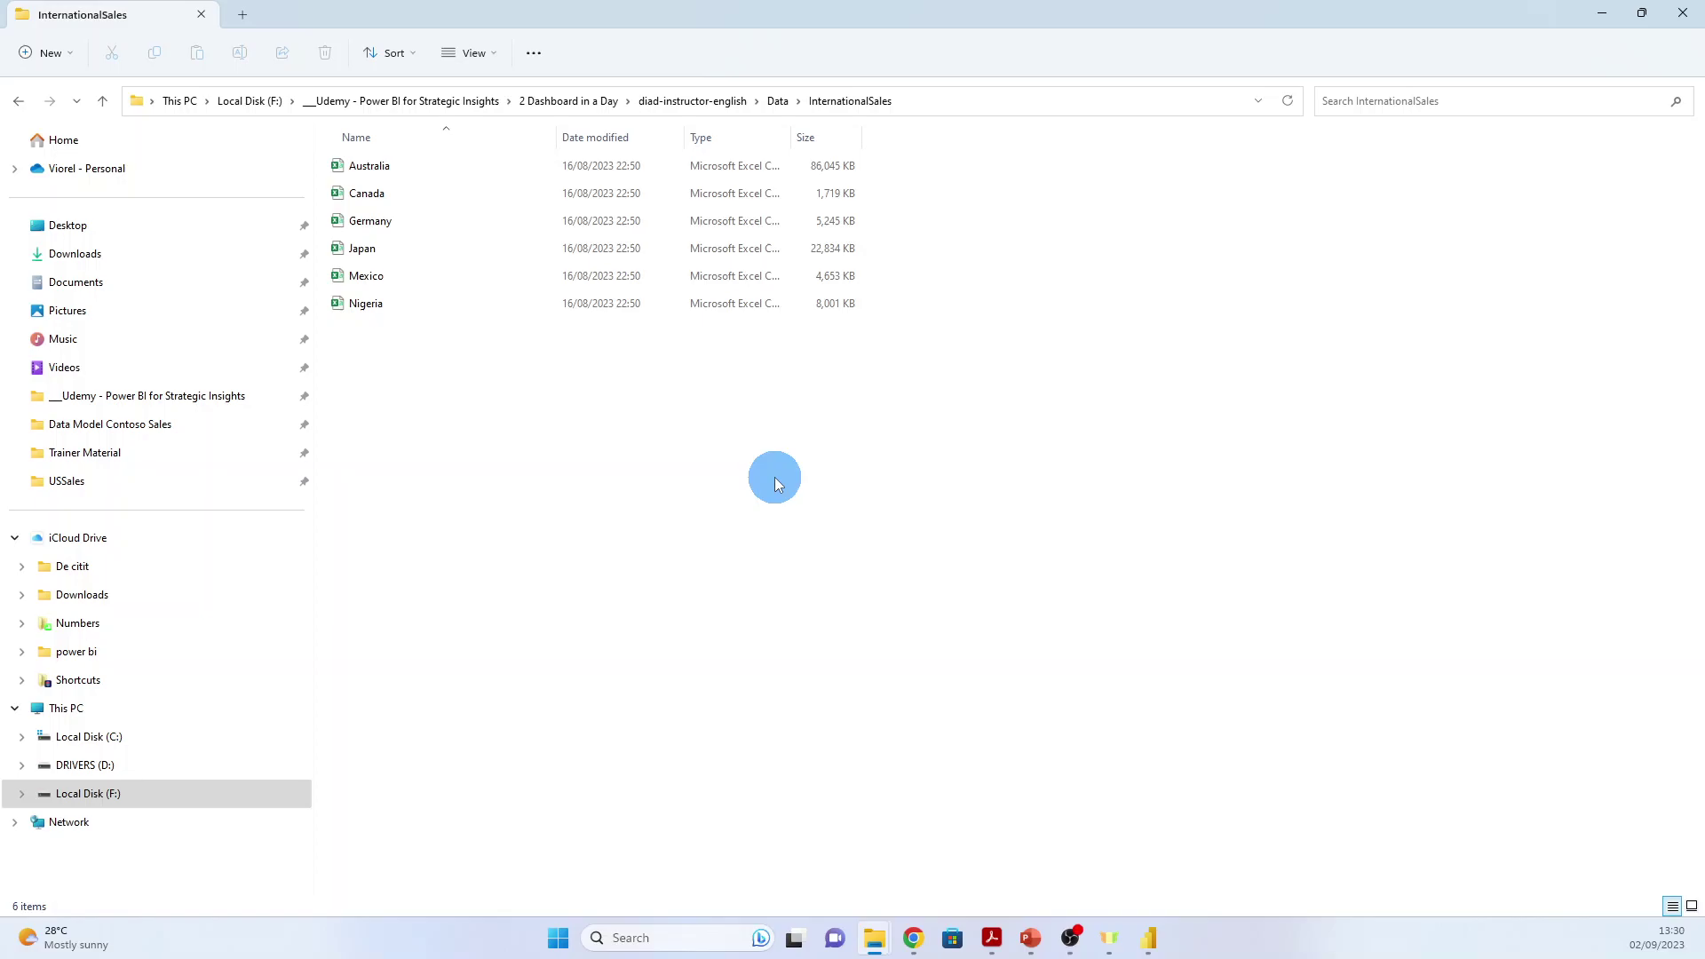
key(alt+Tab)
Add a Folder data source and browse to the Data\InternationalSales folder.
click(89, 98)
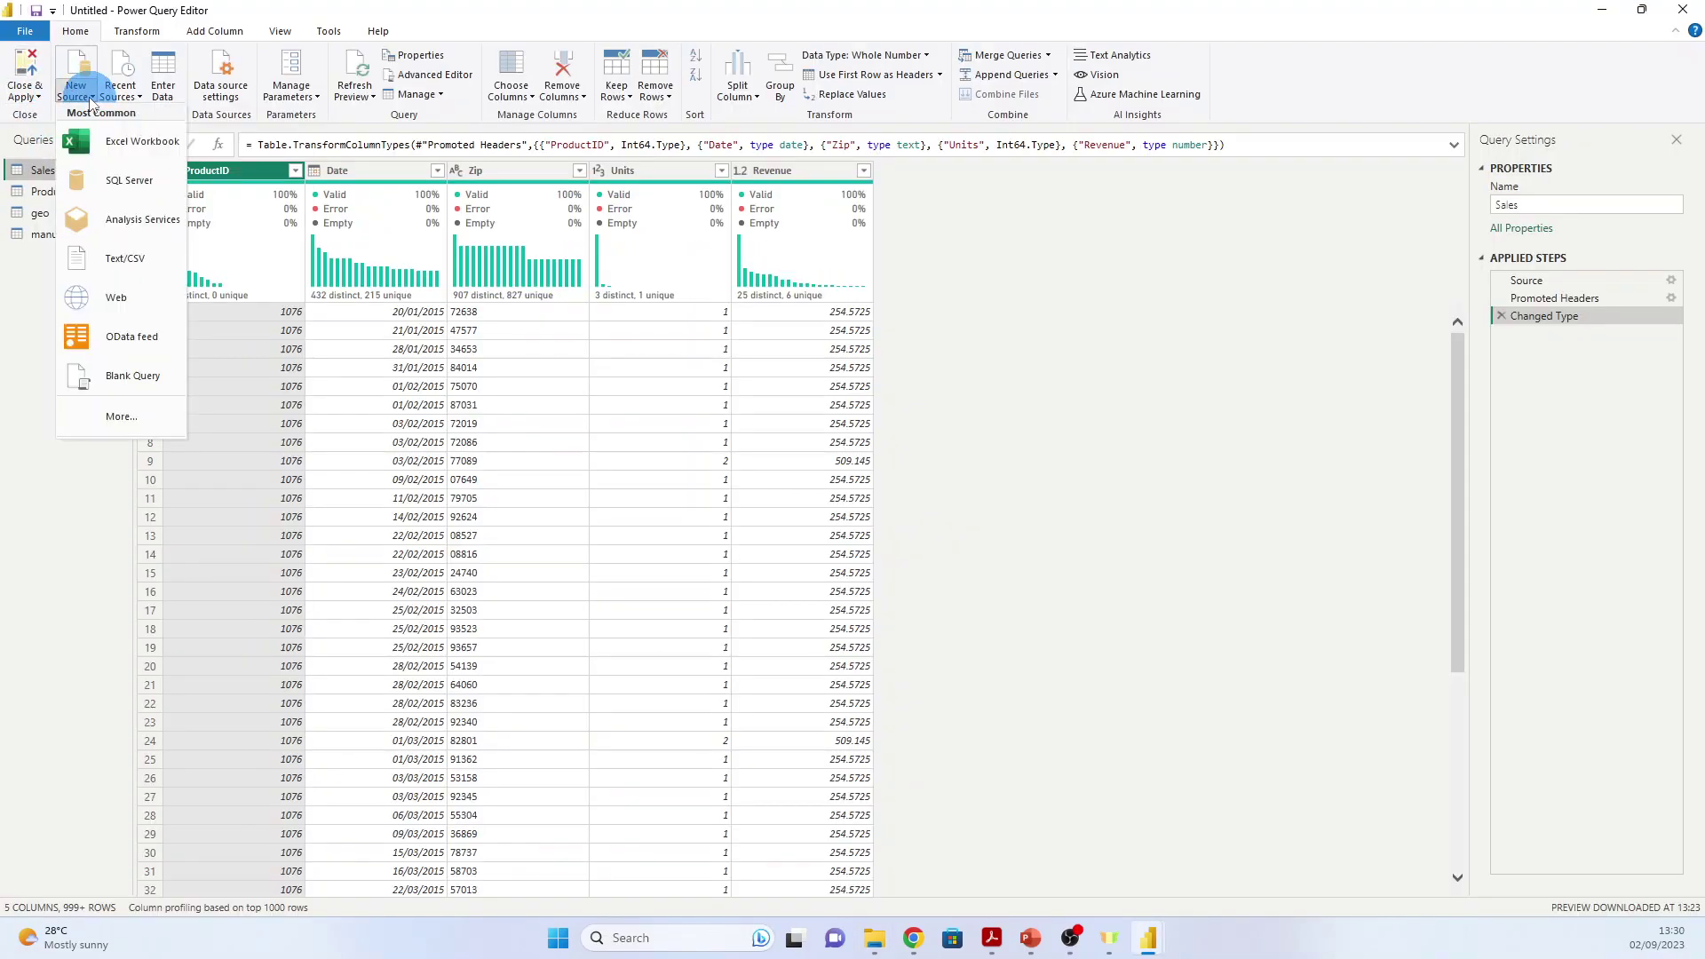
click(133, 420)
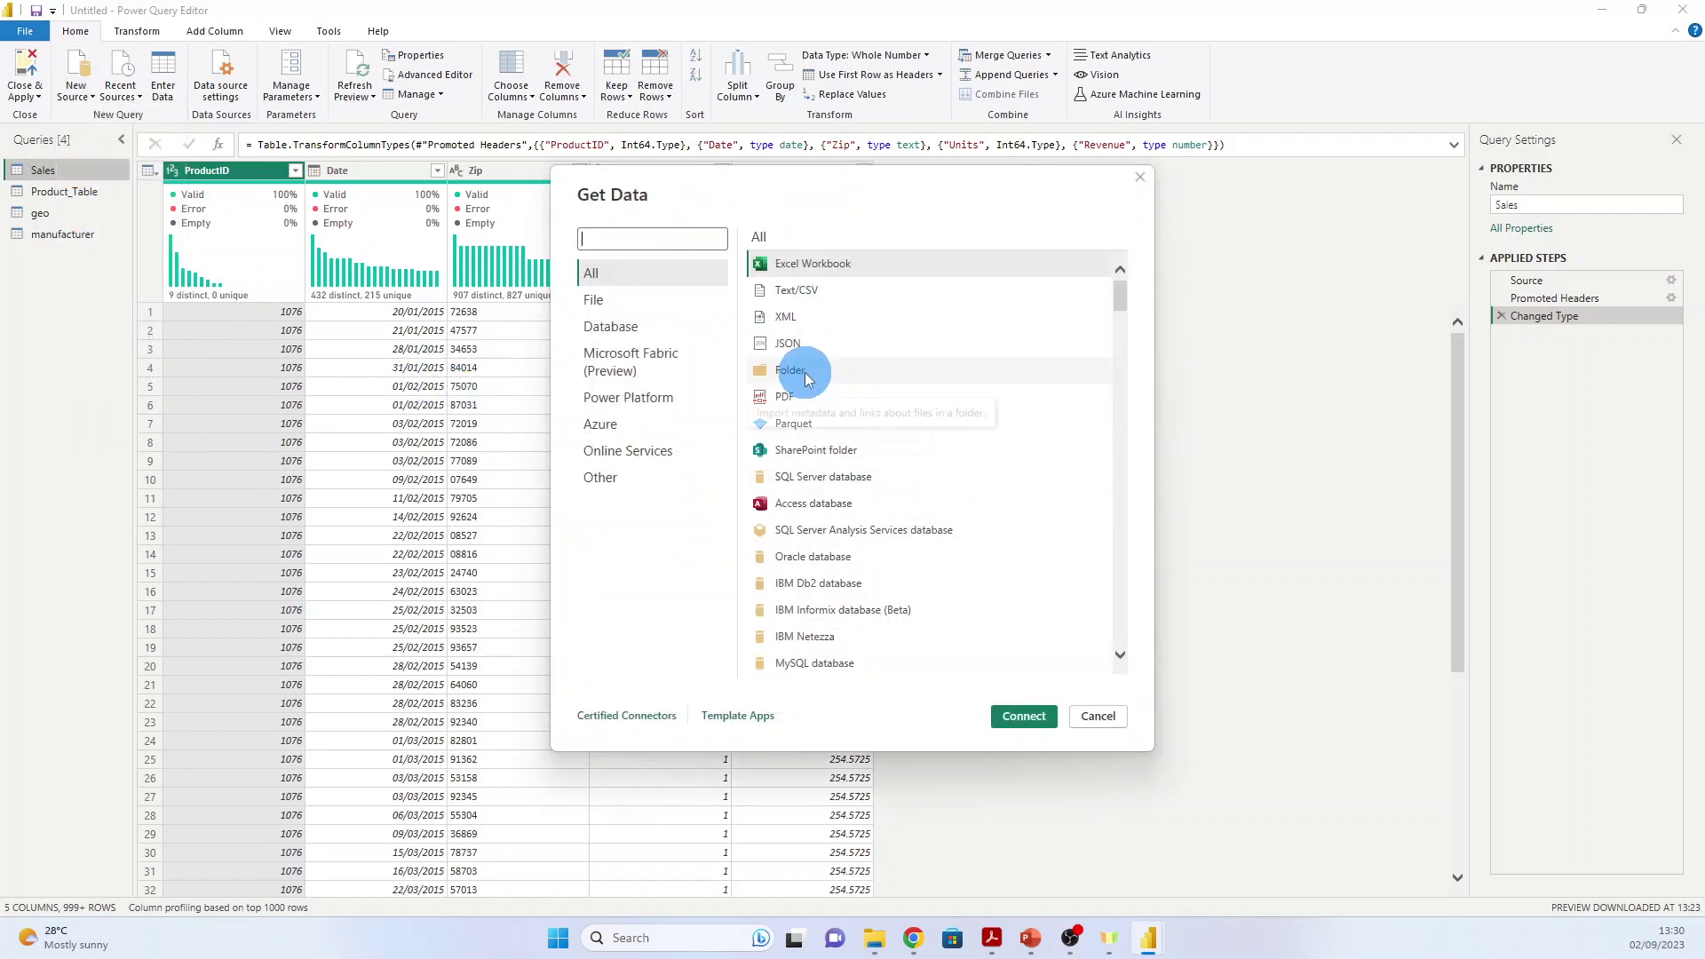
click(807, 376)
click(1024, 716)
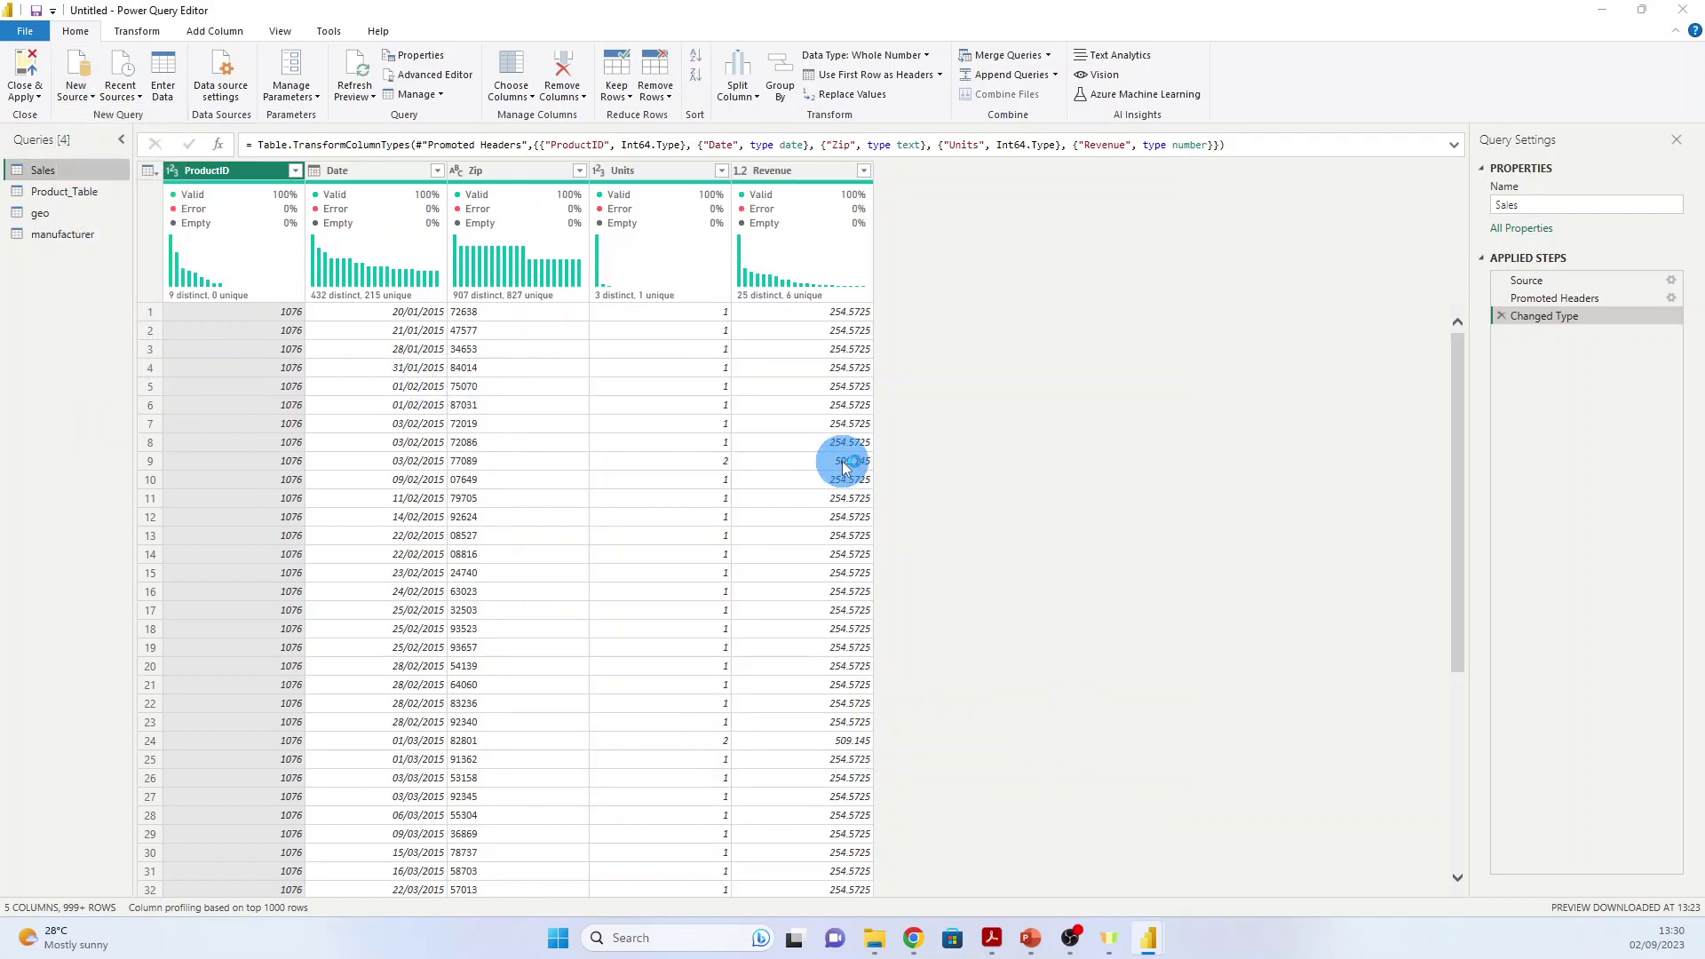
click(1021, 443)
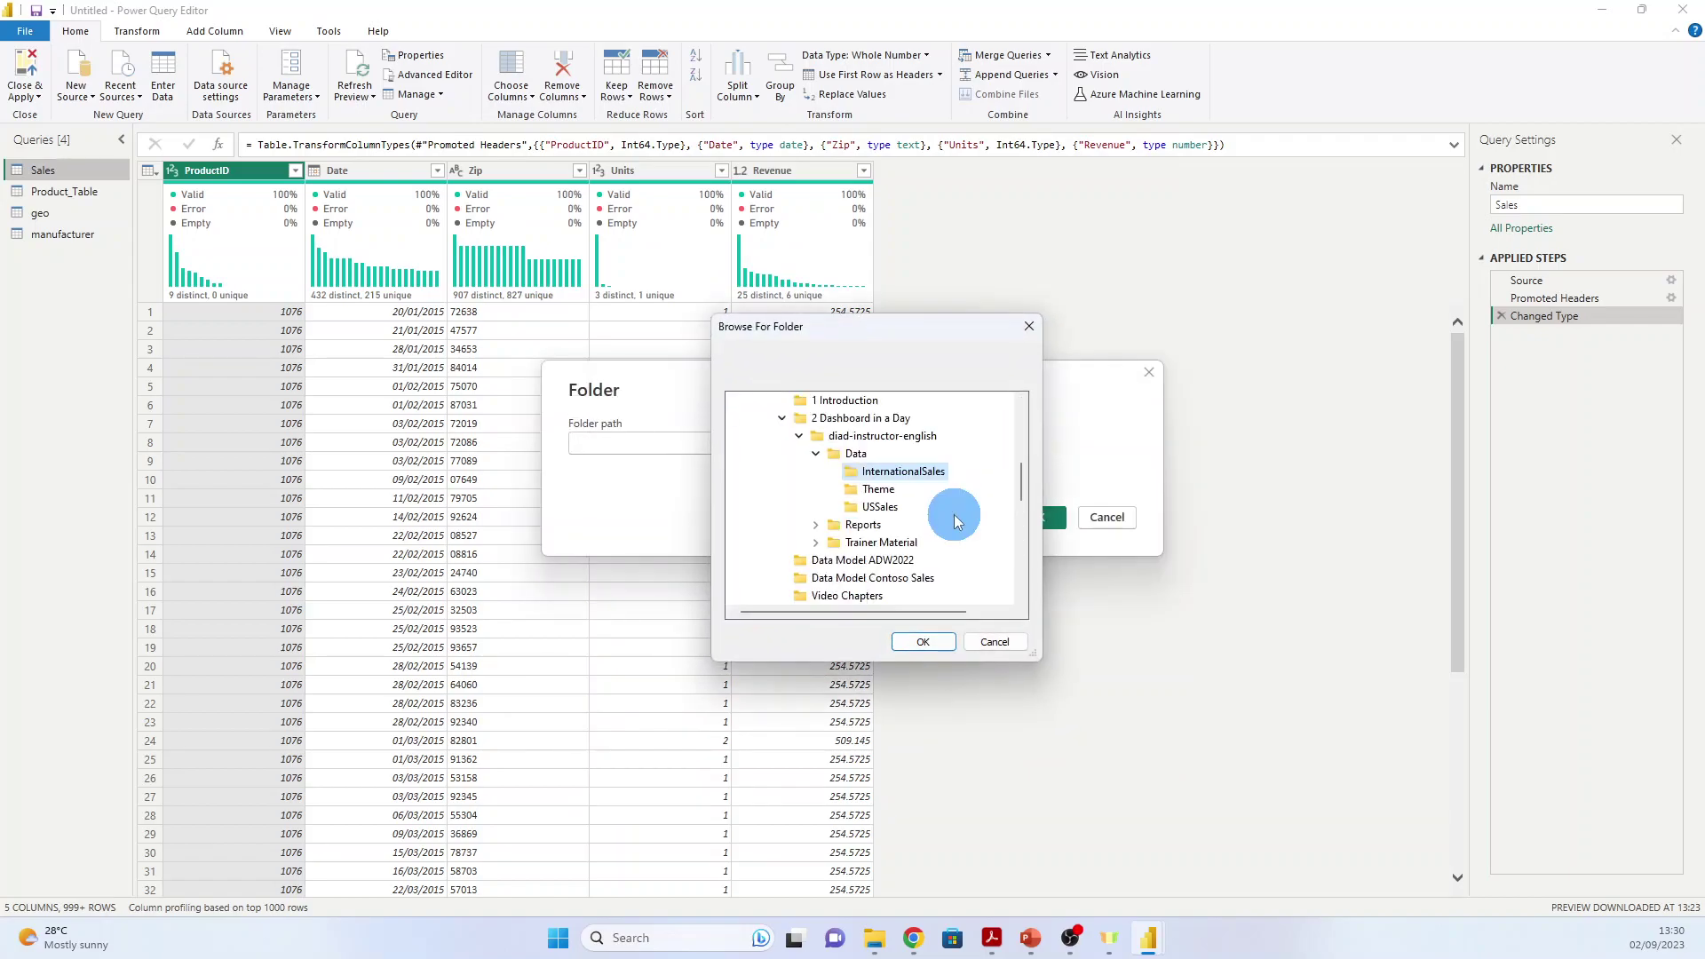
click(938, 646)
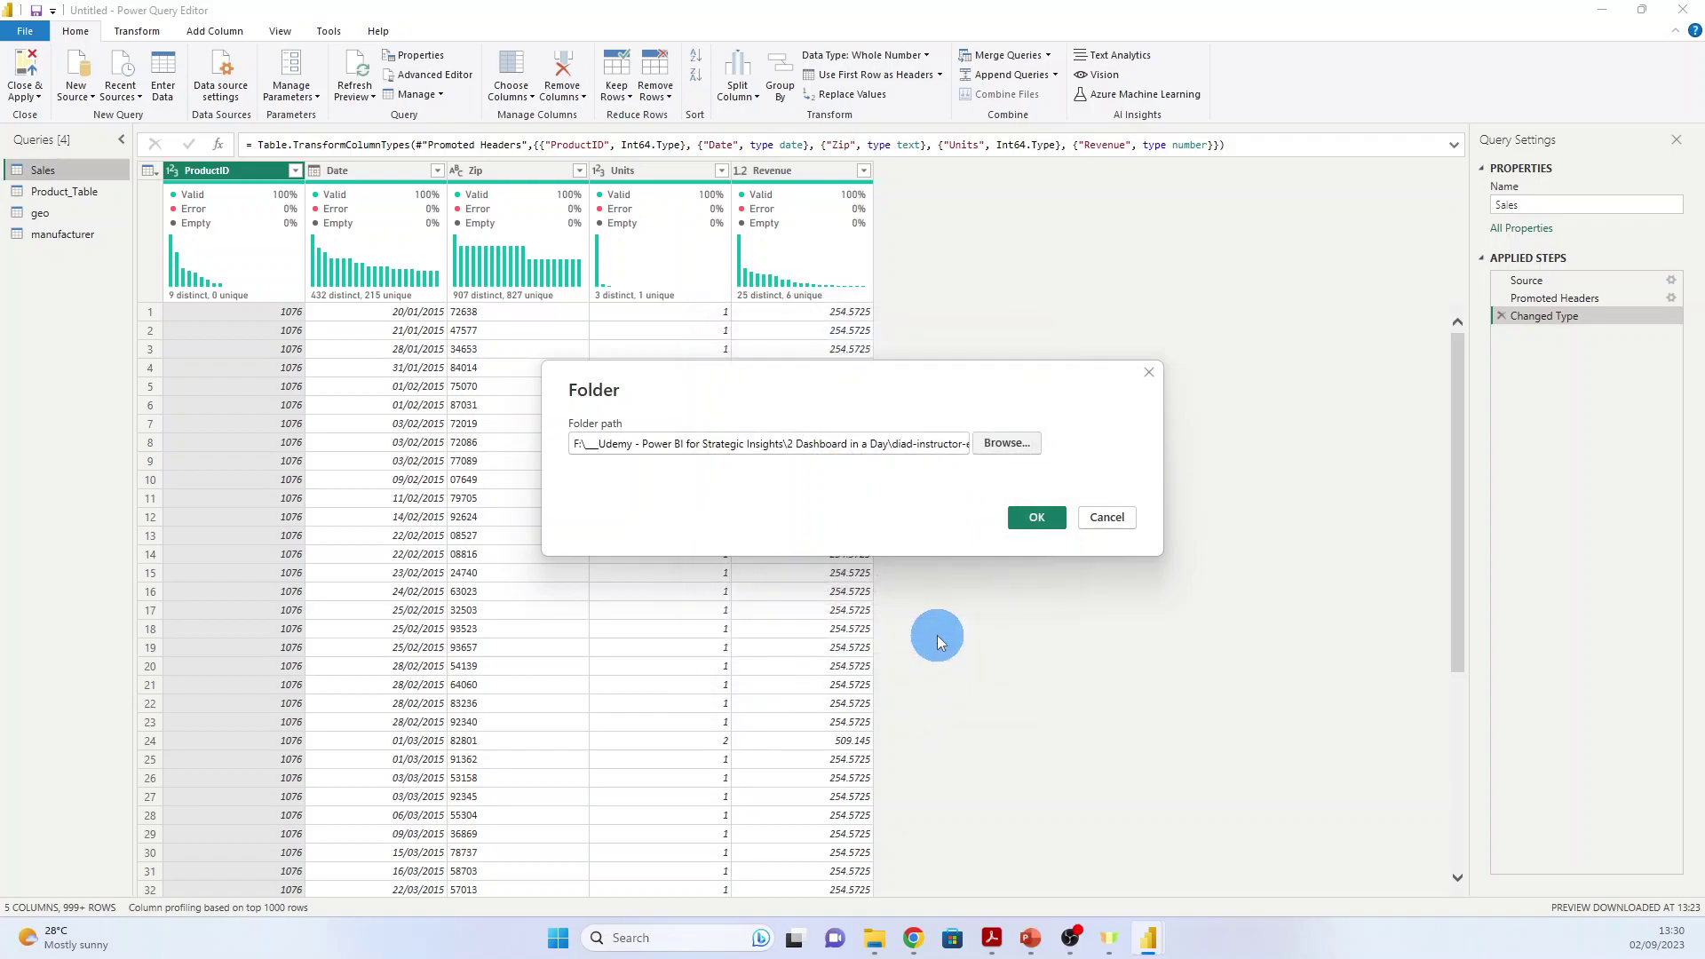
Confirm the InternationalSales folder path and choose Combine & Transform Data for the country CSVs.
click(1037, 519)
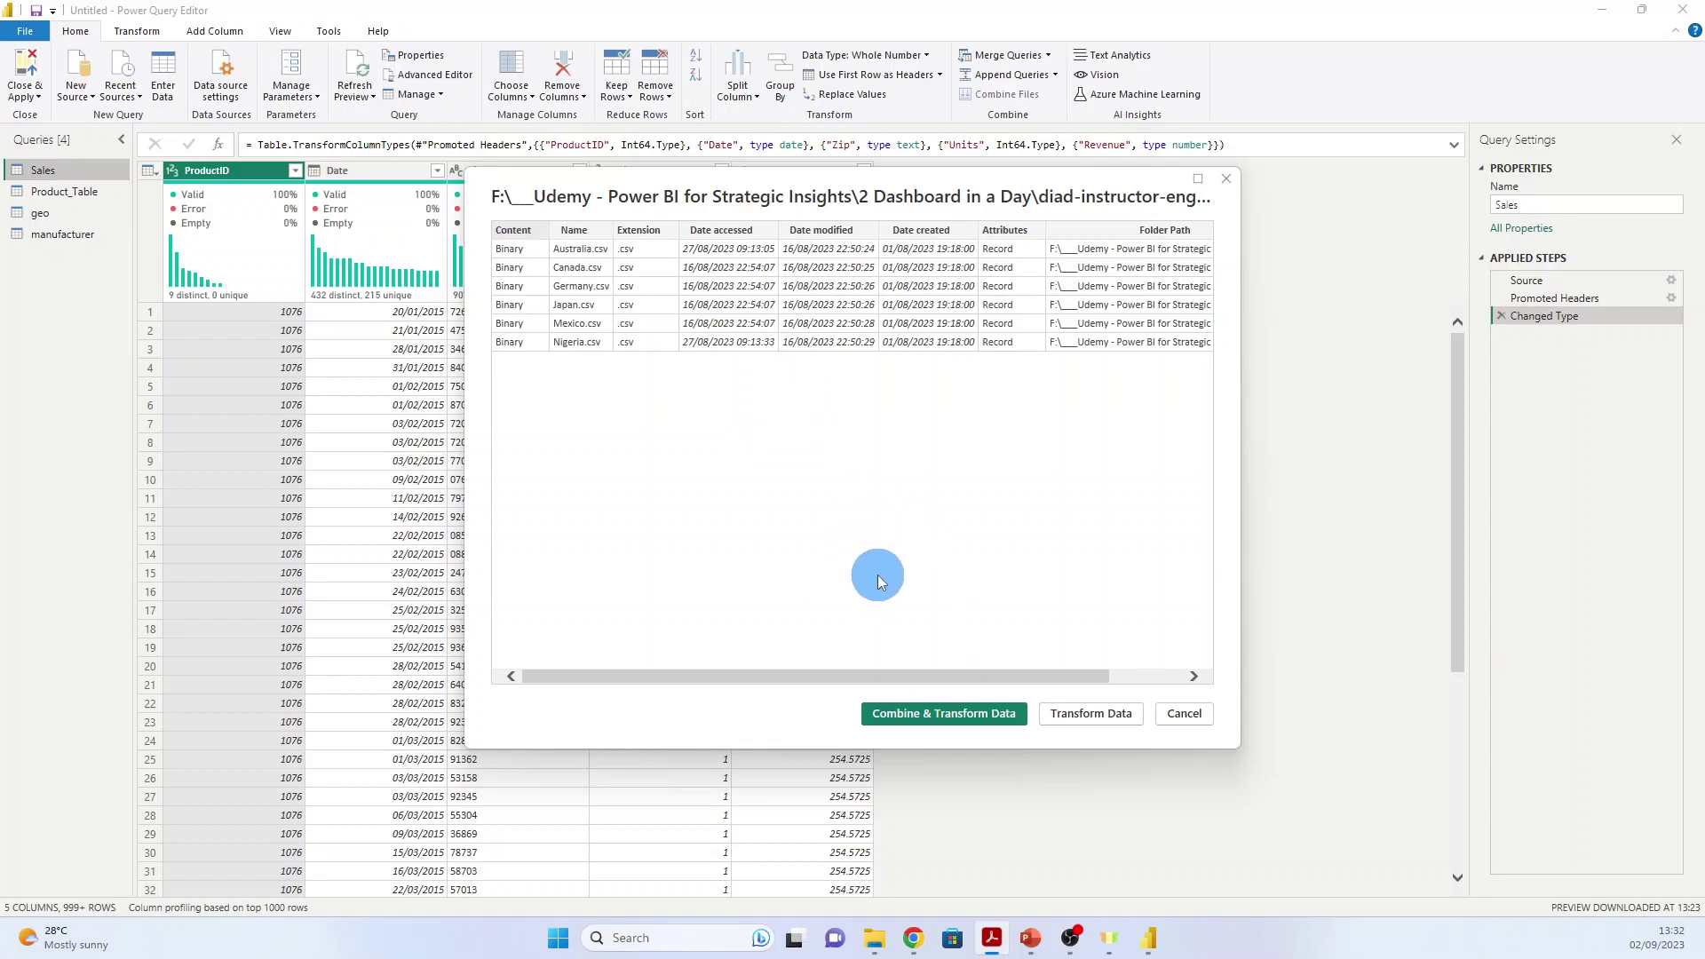
click(946, 715)
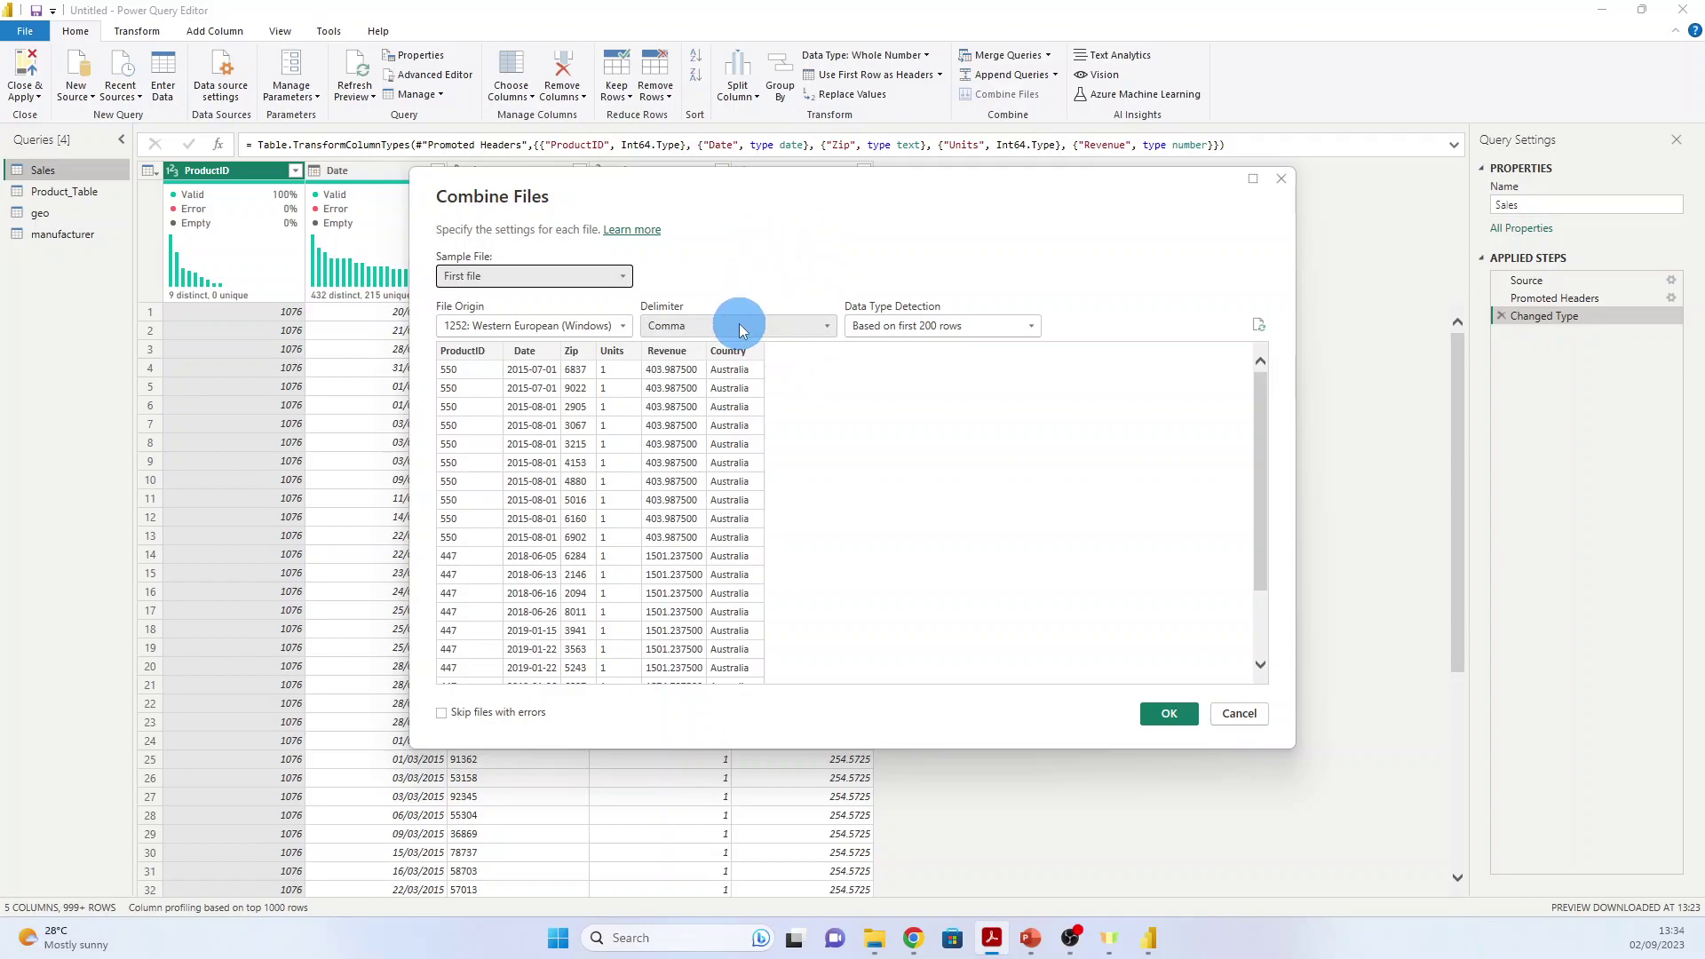
Accept Combine Files with First file as the sample and Comma as the delimiter.
click(1163, 712)
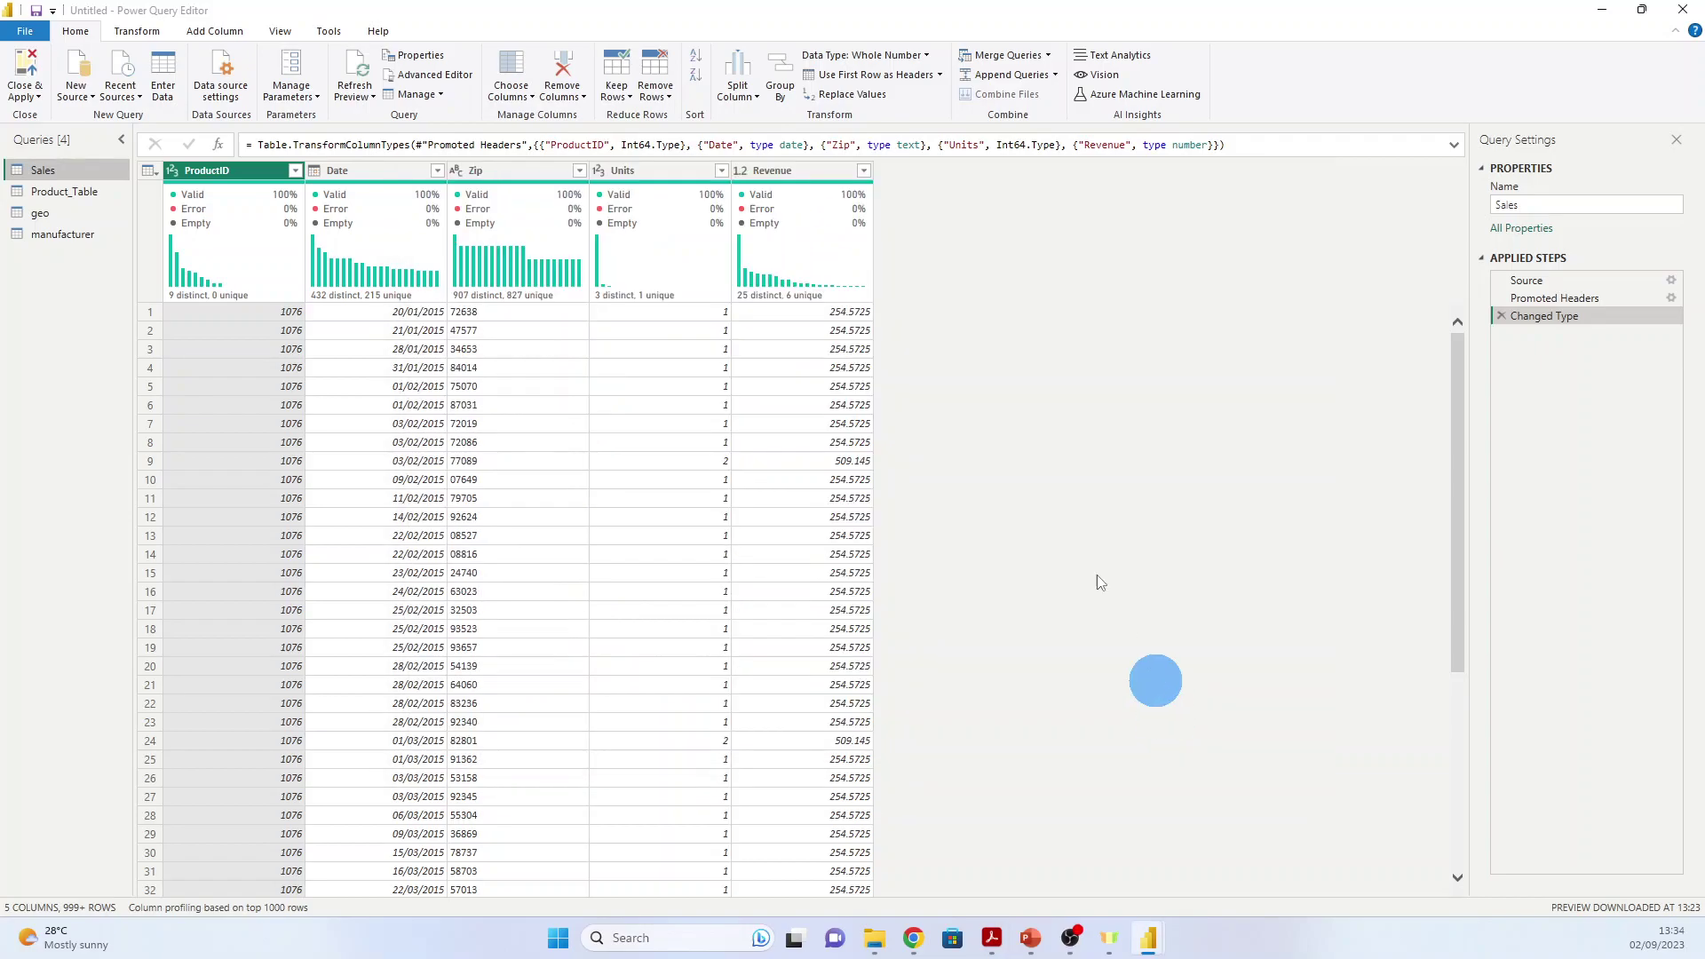
Open the InternationalSales query, check its name, and select Zip to view its profile.
click(1030, 470)
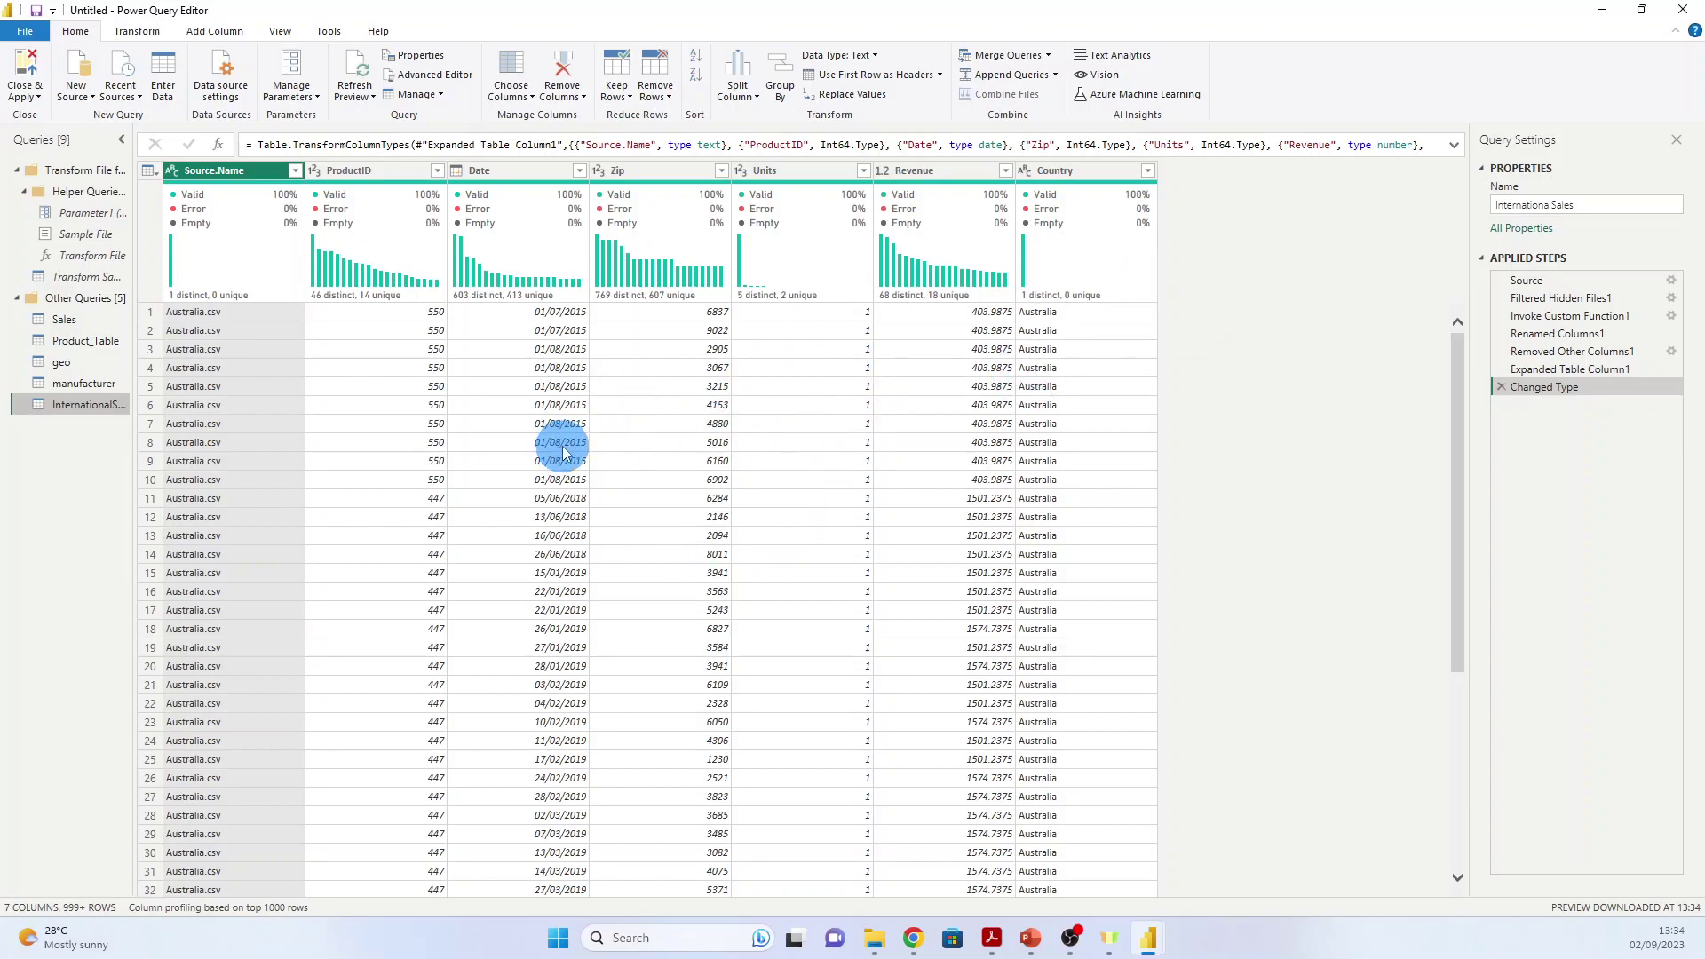
double_click(1603, 205)
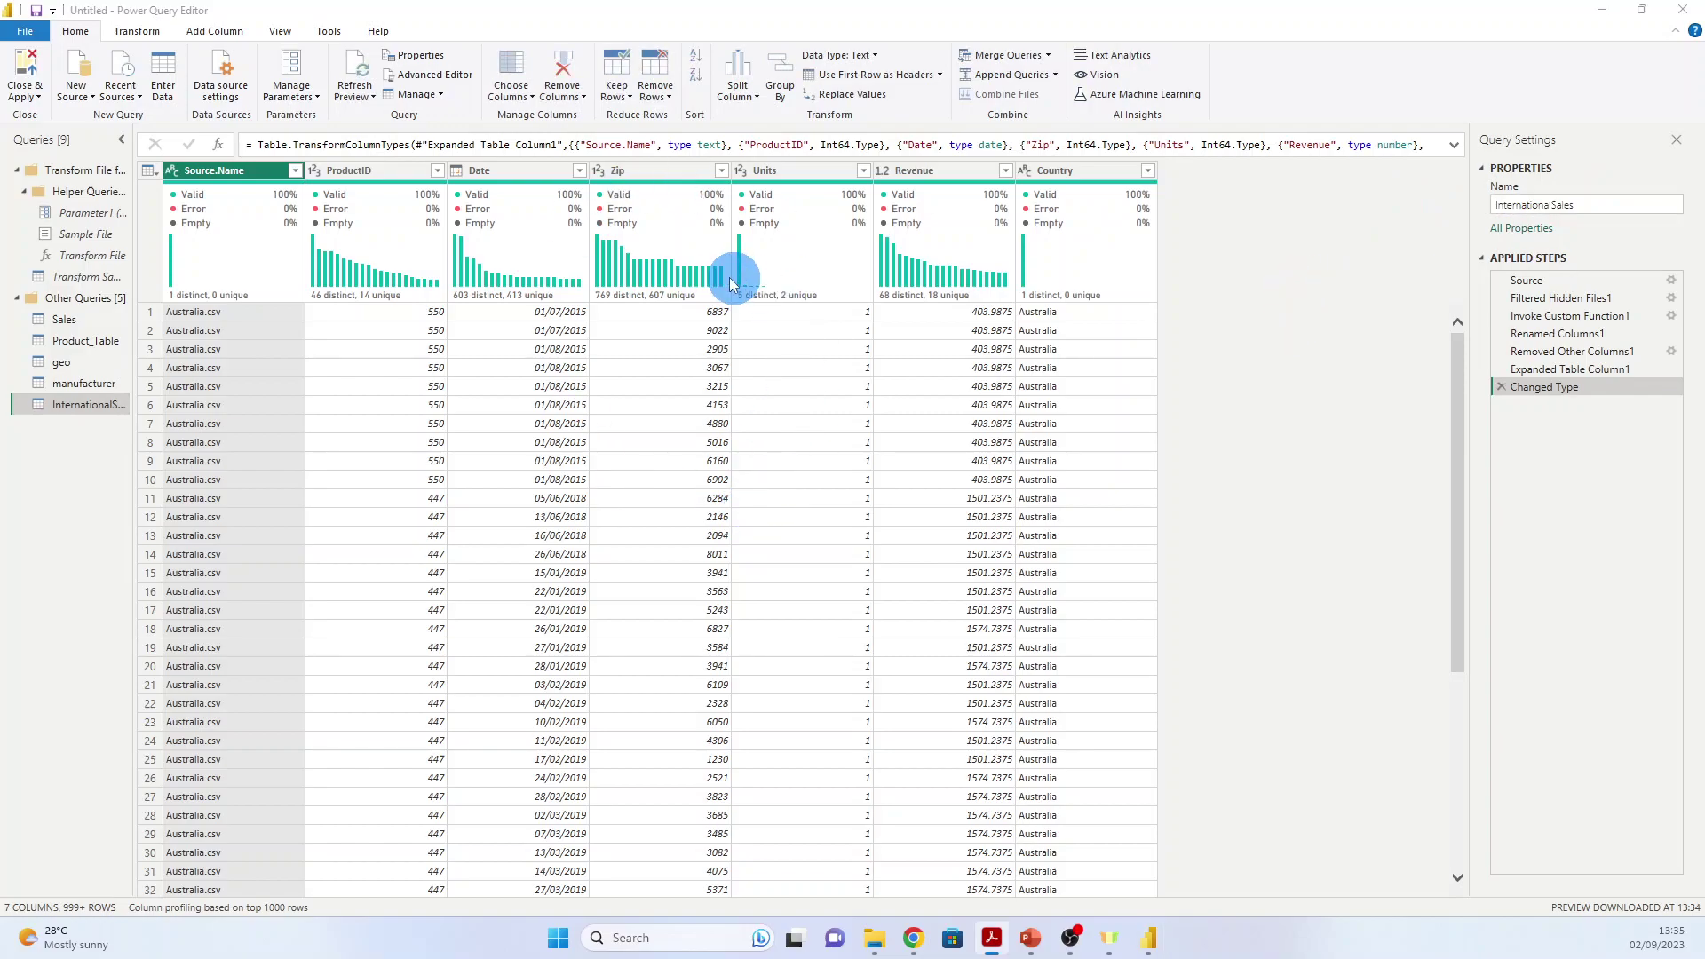
click(643, 169)
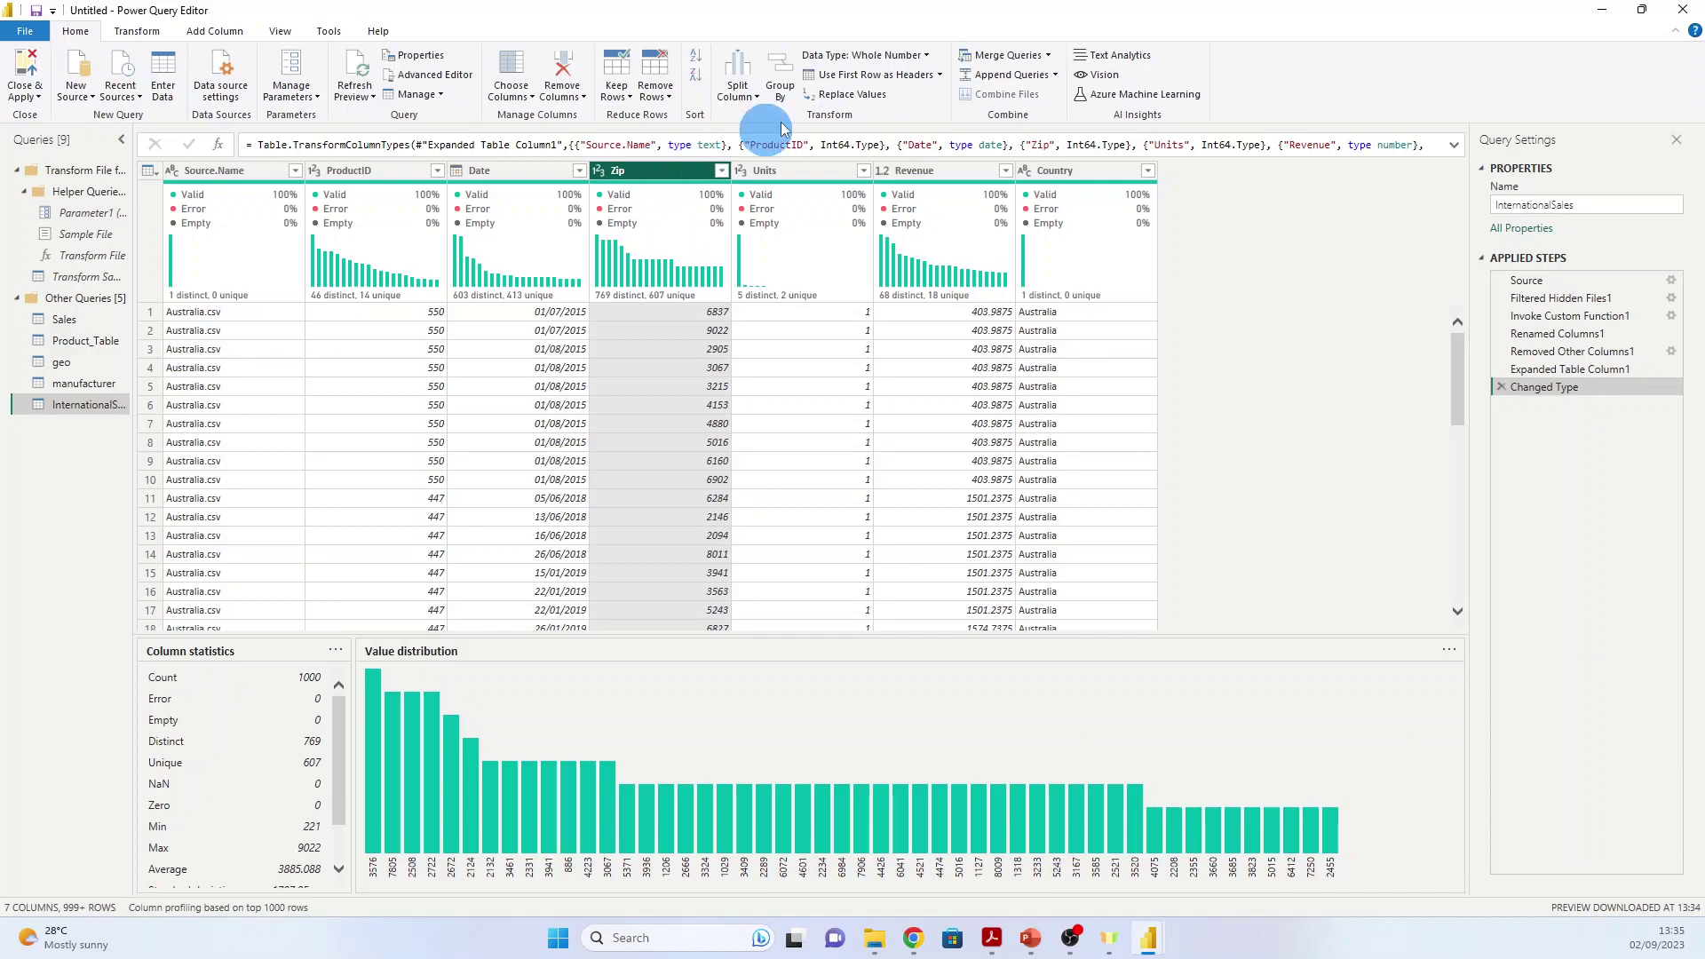
Change the Zip column type to Text, replacing the existing whole-number conversion.
right_click(655, 174)
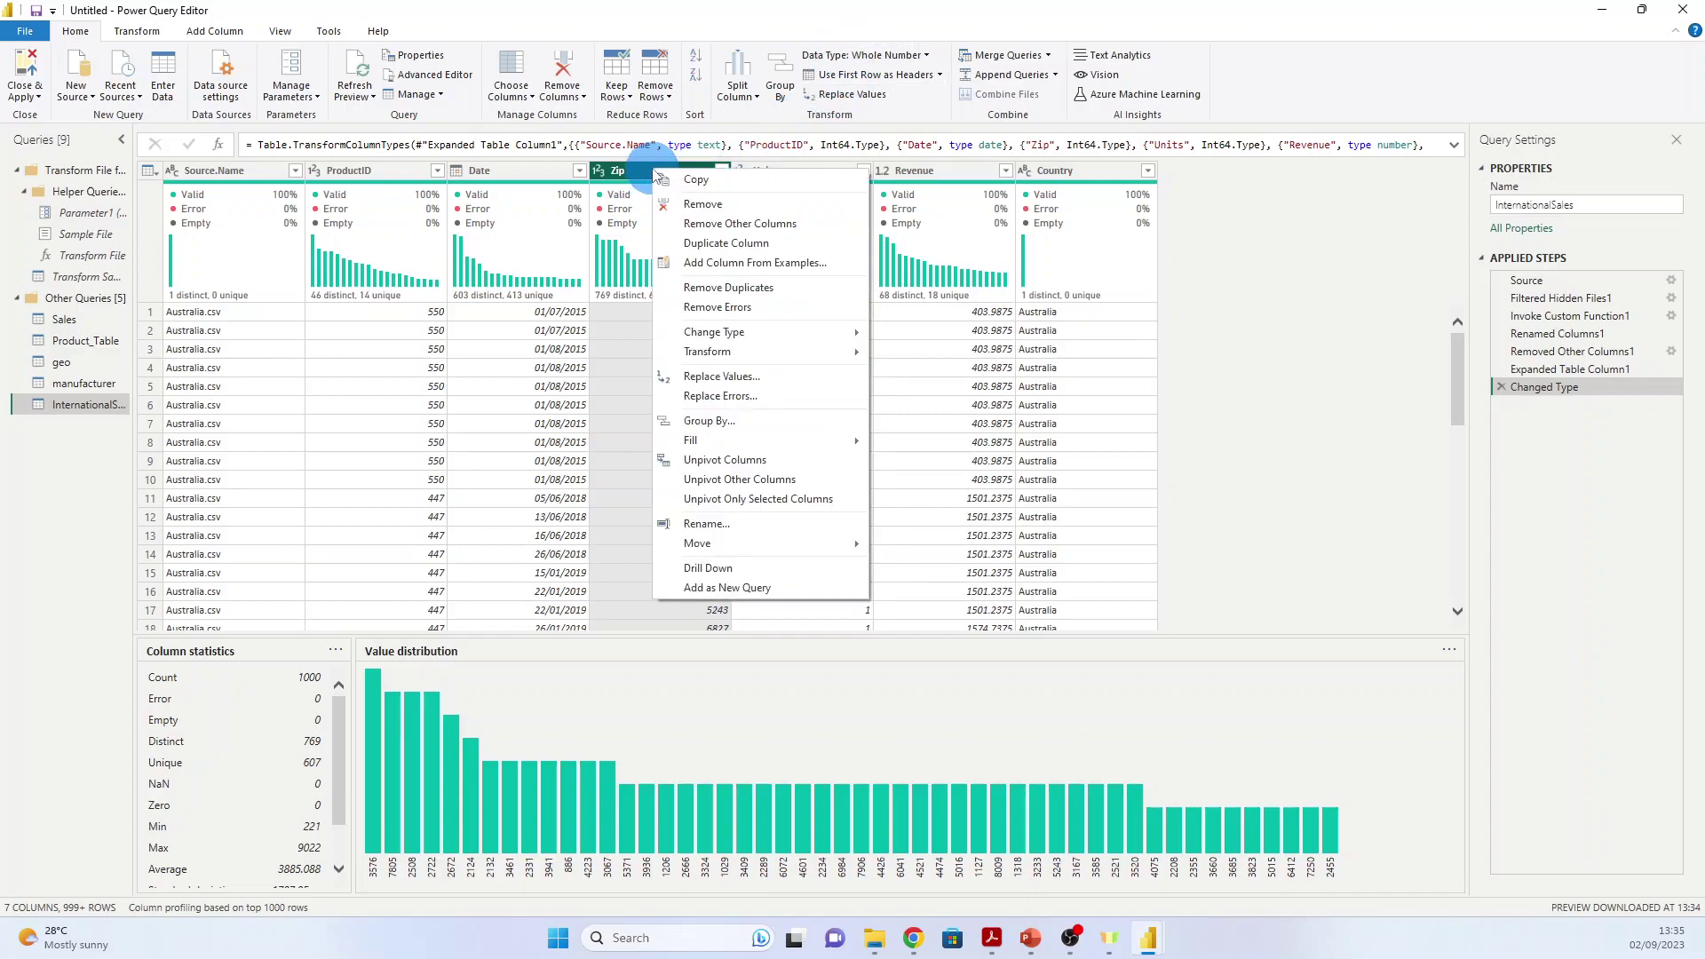
mouse_move(741, 337)
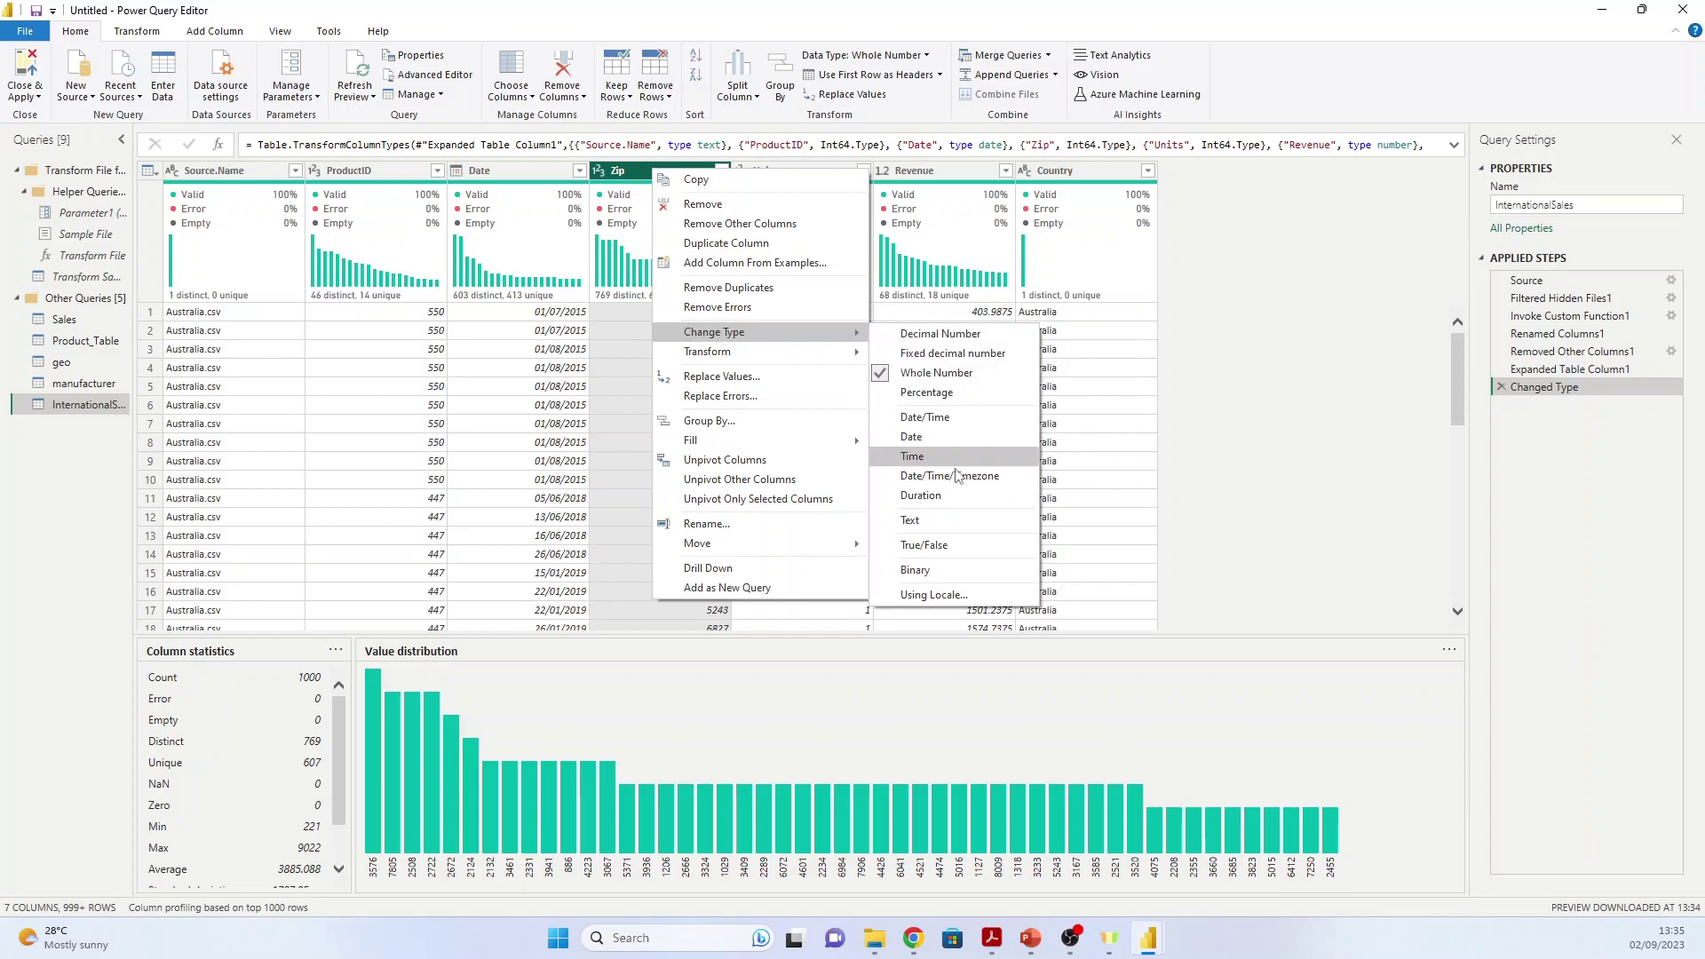
click(929, 520)
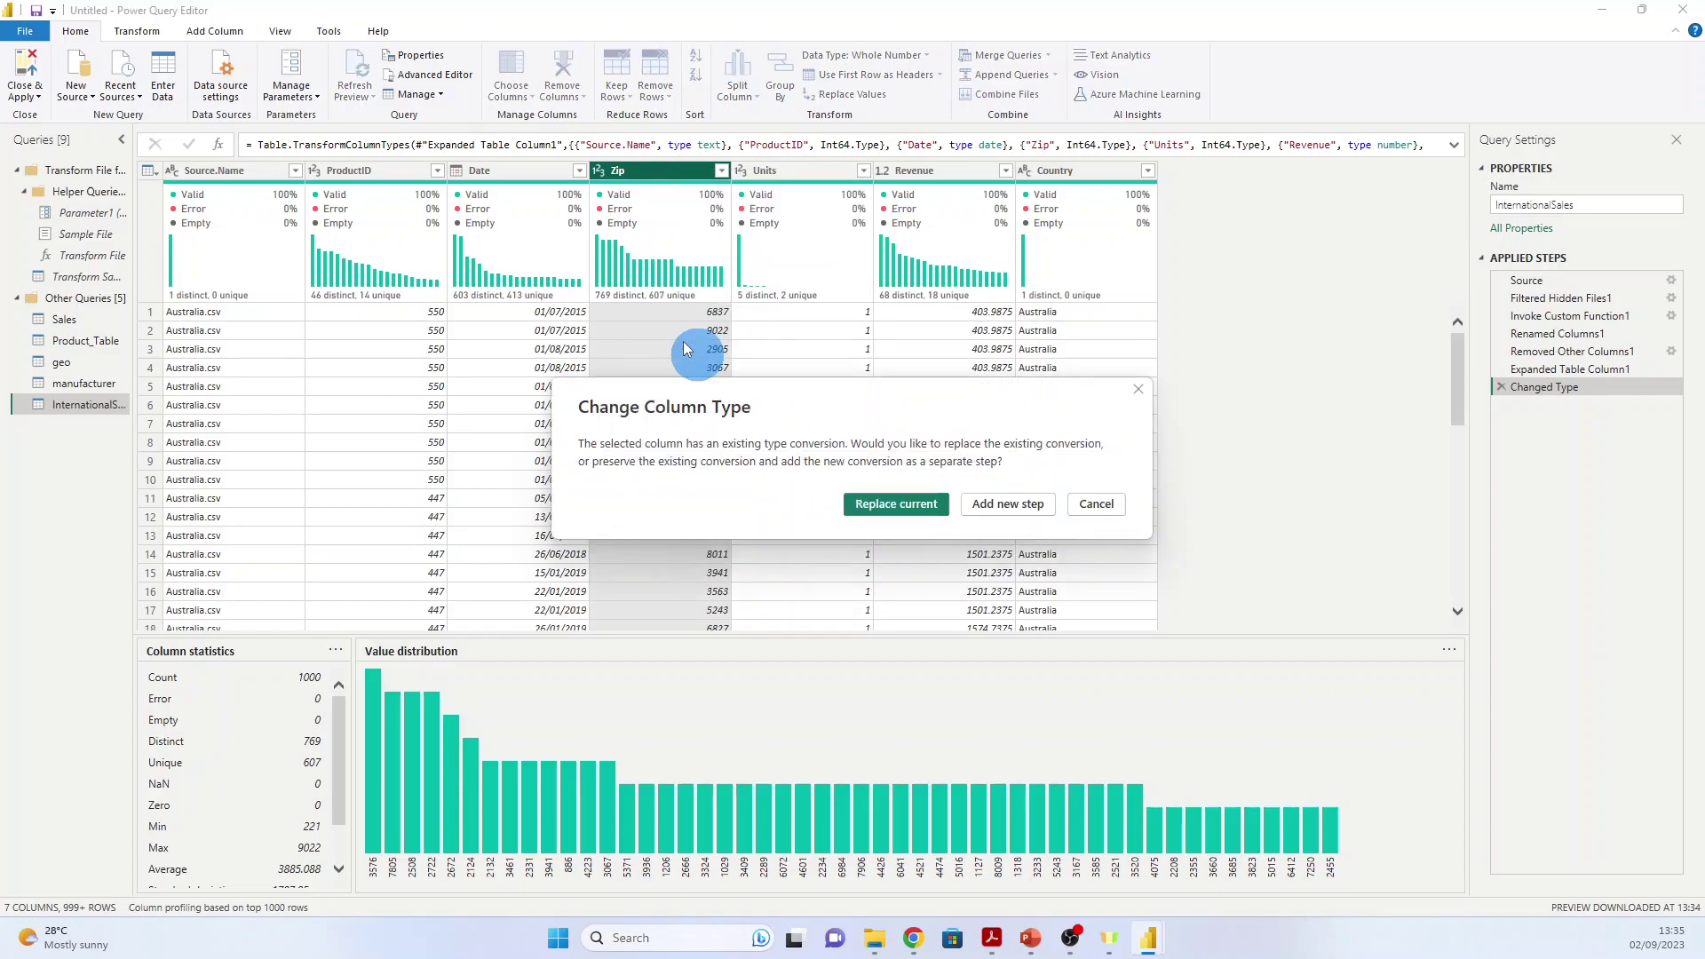
click(895, 505)
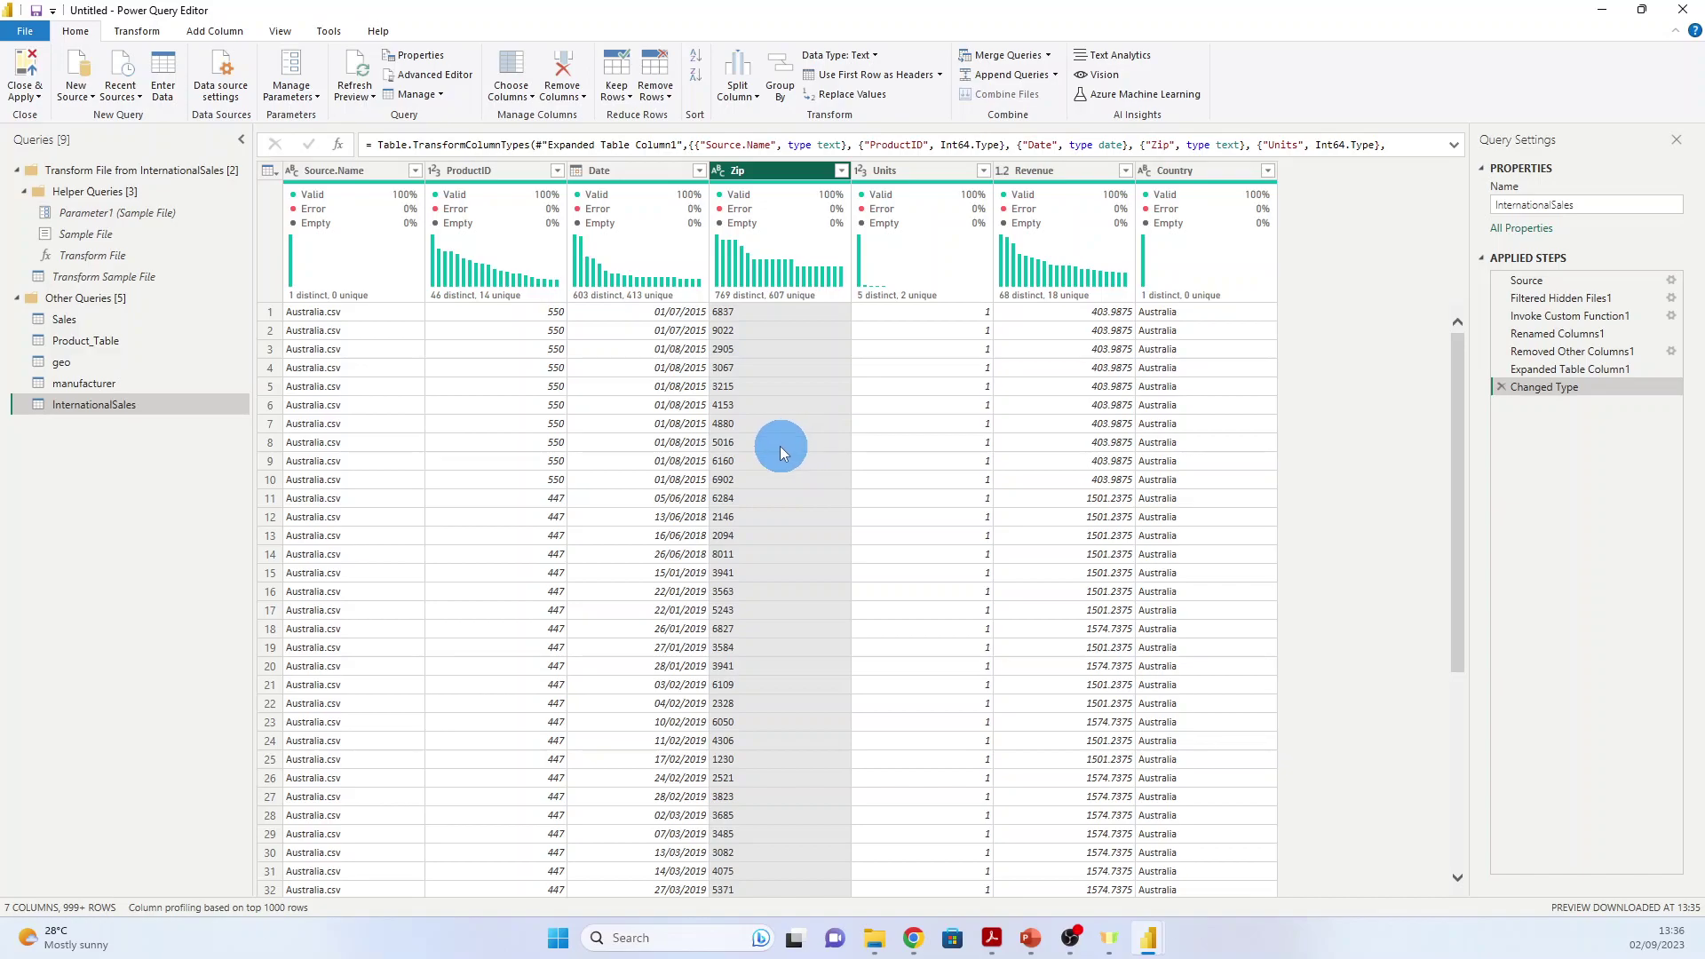
Compare the Source.Name and Country column statistics, then remove Source.Name.
click(386, 169)
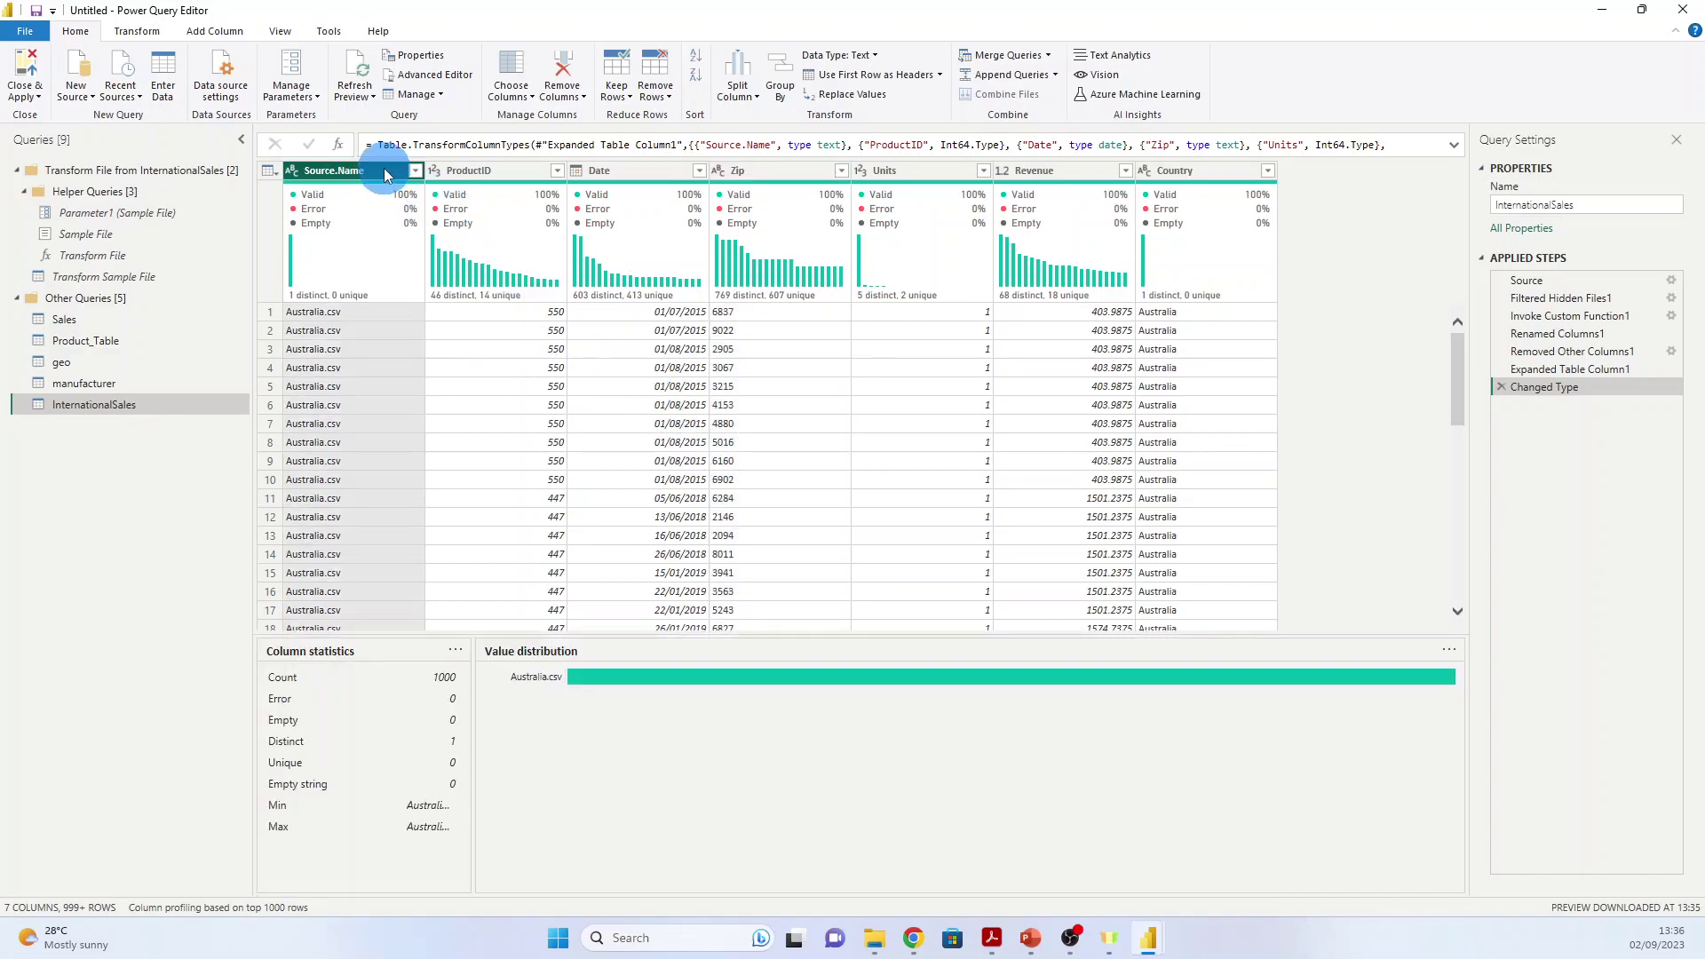
click(1188, 171)
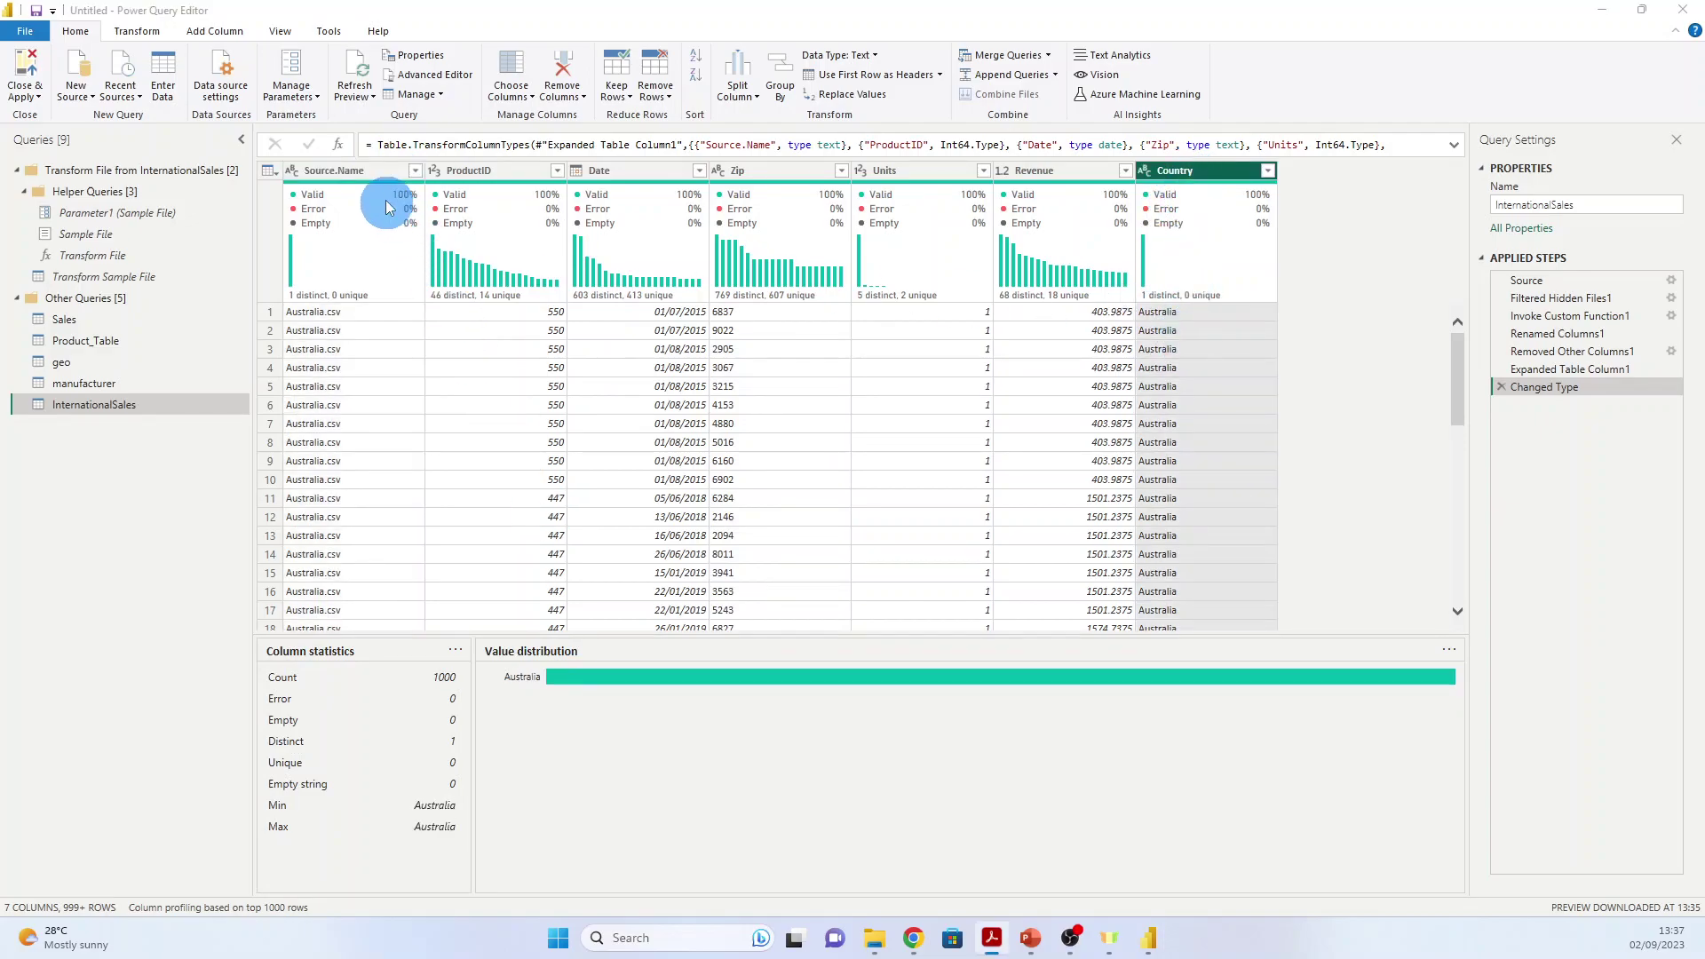
click(377, 173)
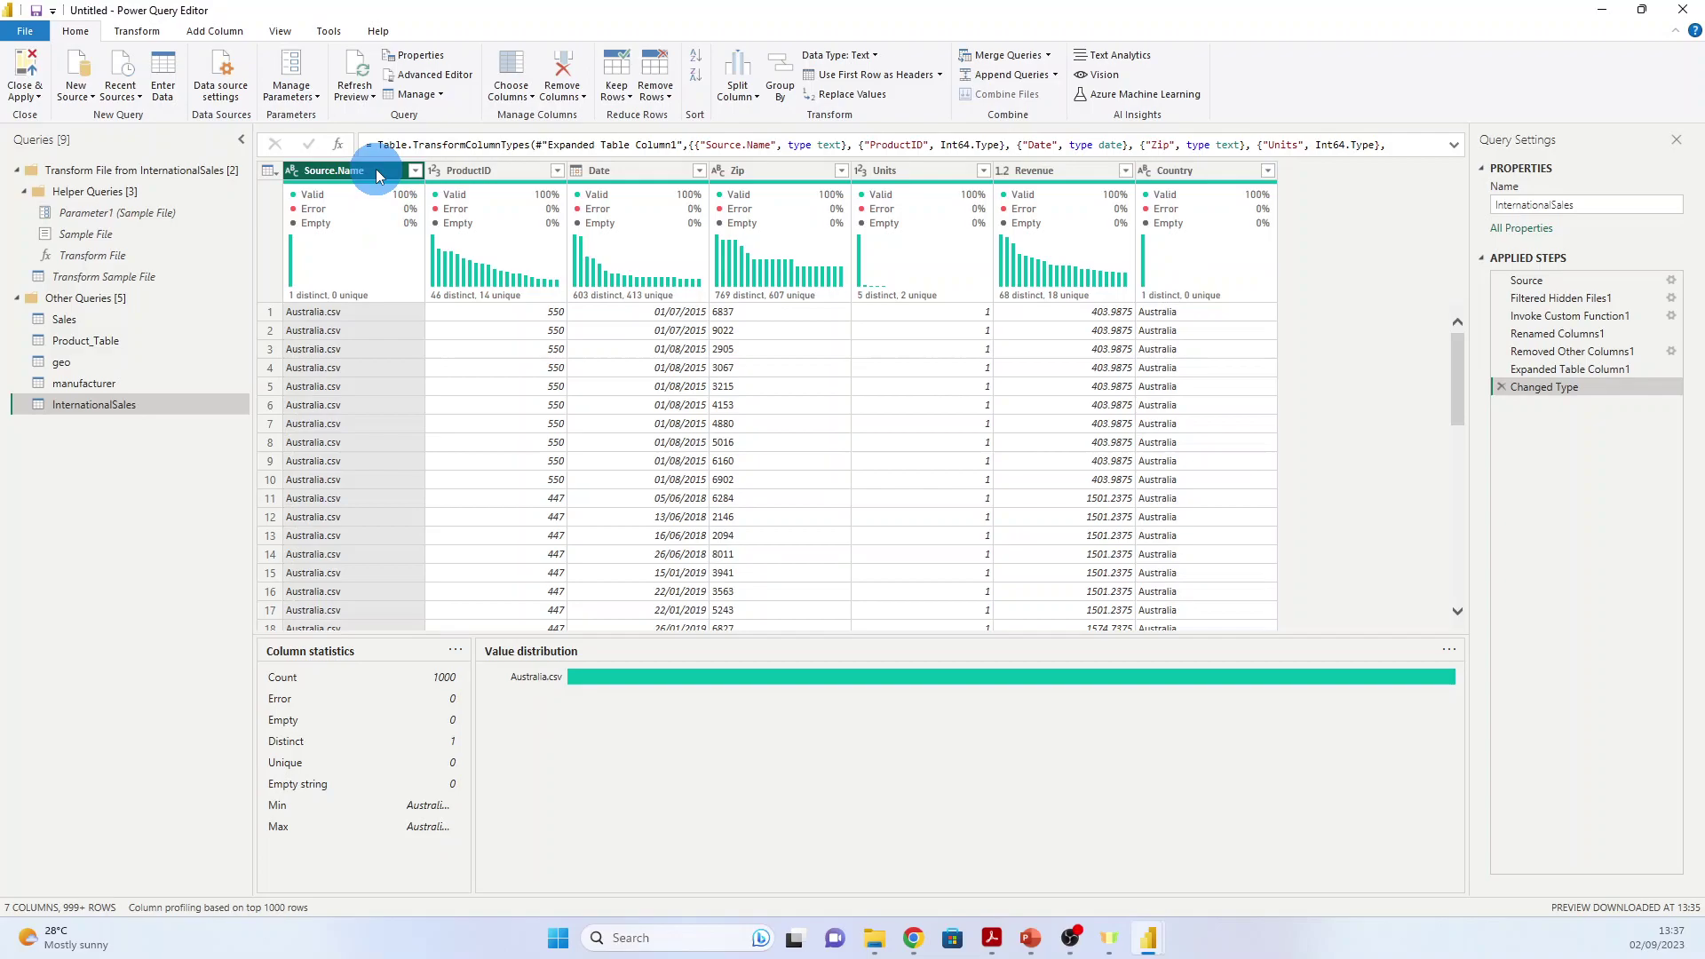
right_click(376, 172)
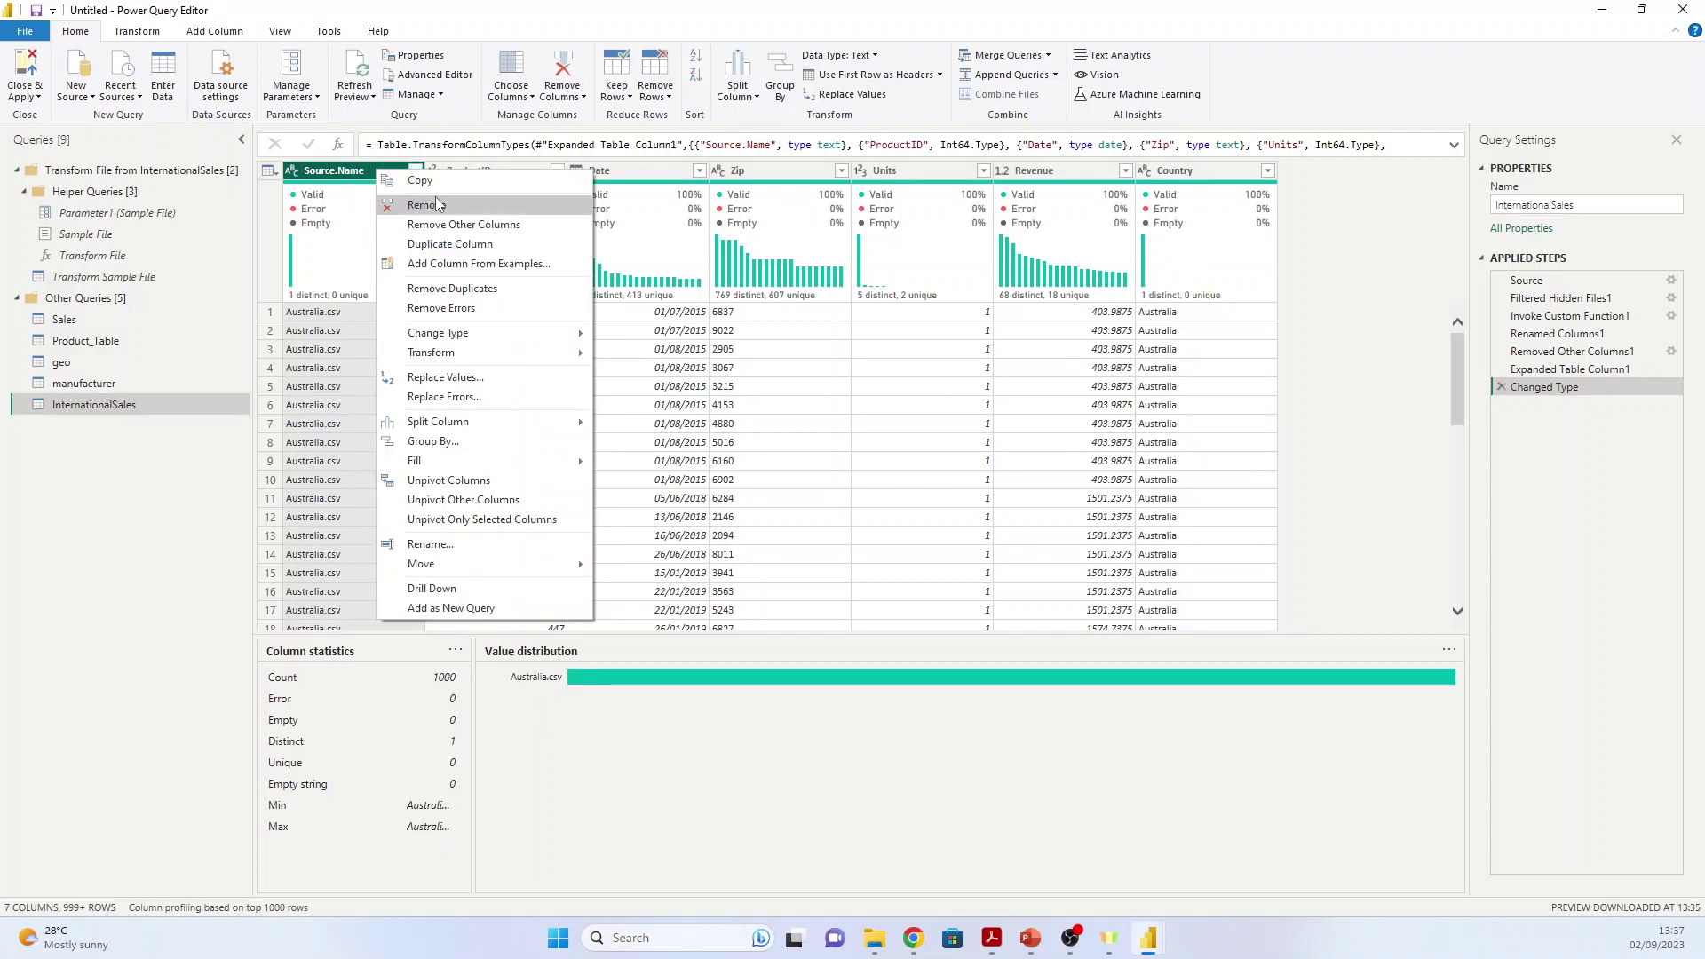
click(526, 316)
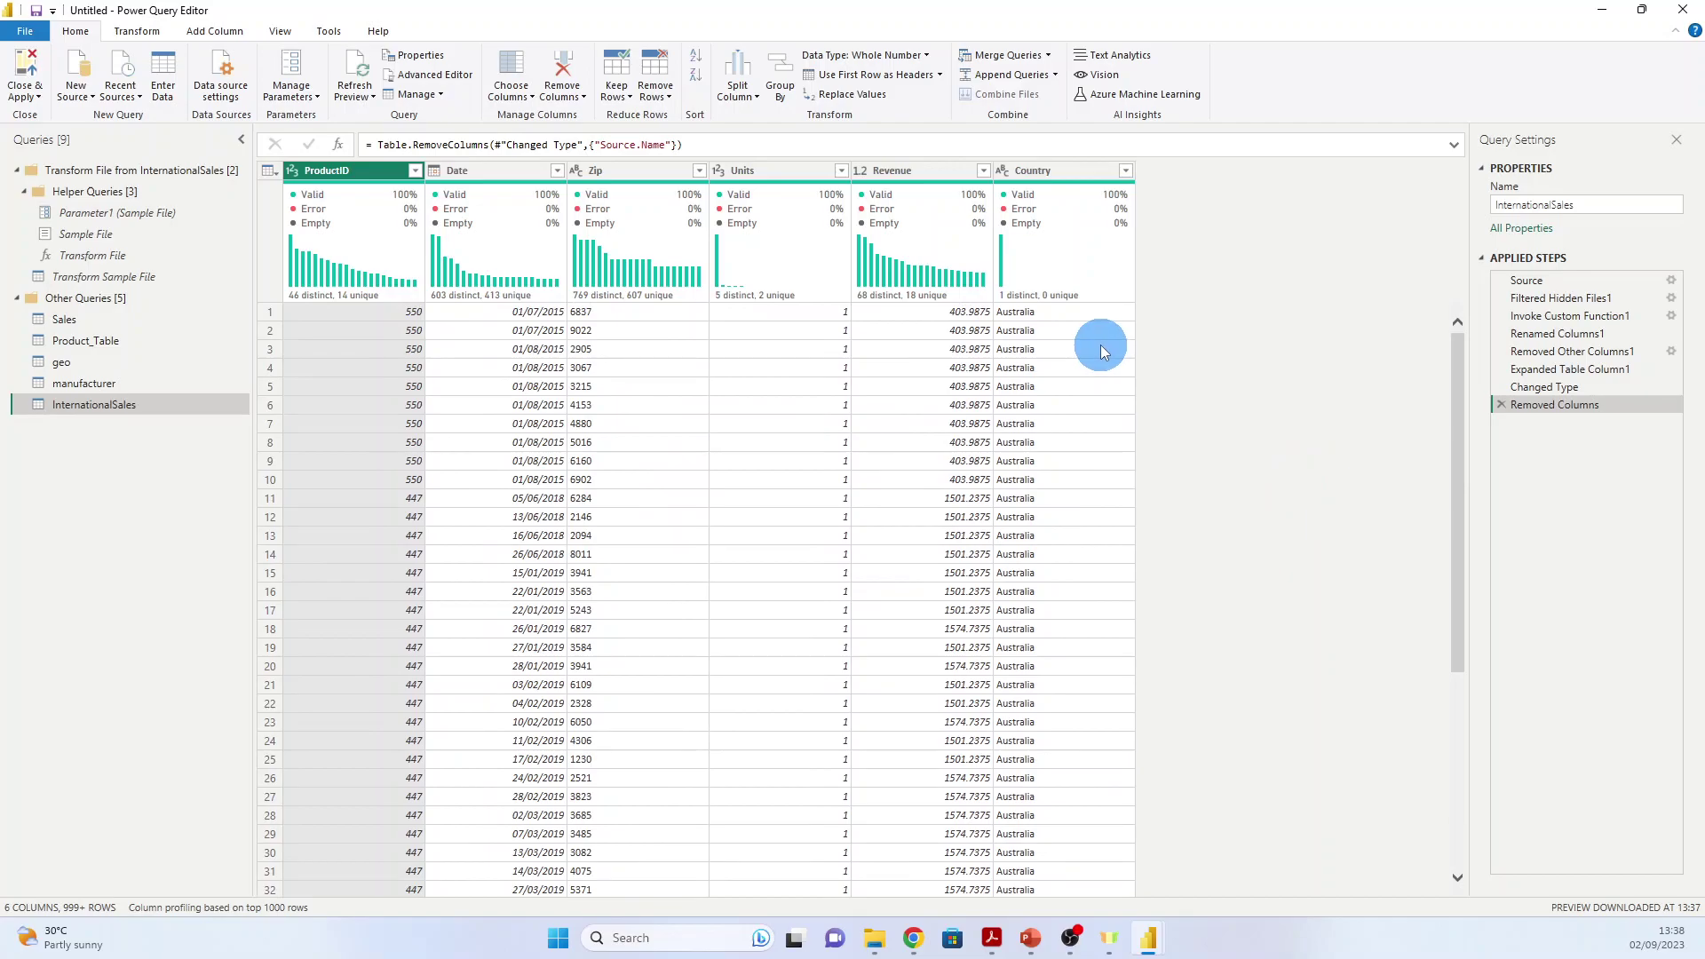
Filter Country keeping Australia, Canada, Germany, Japan, Mexico and Nigeria all checked.
click(1125, 170)
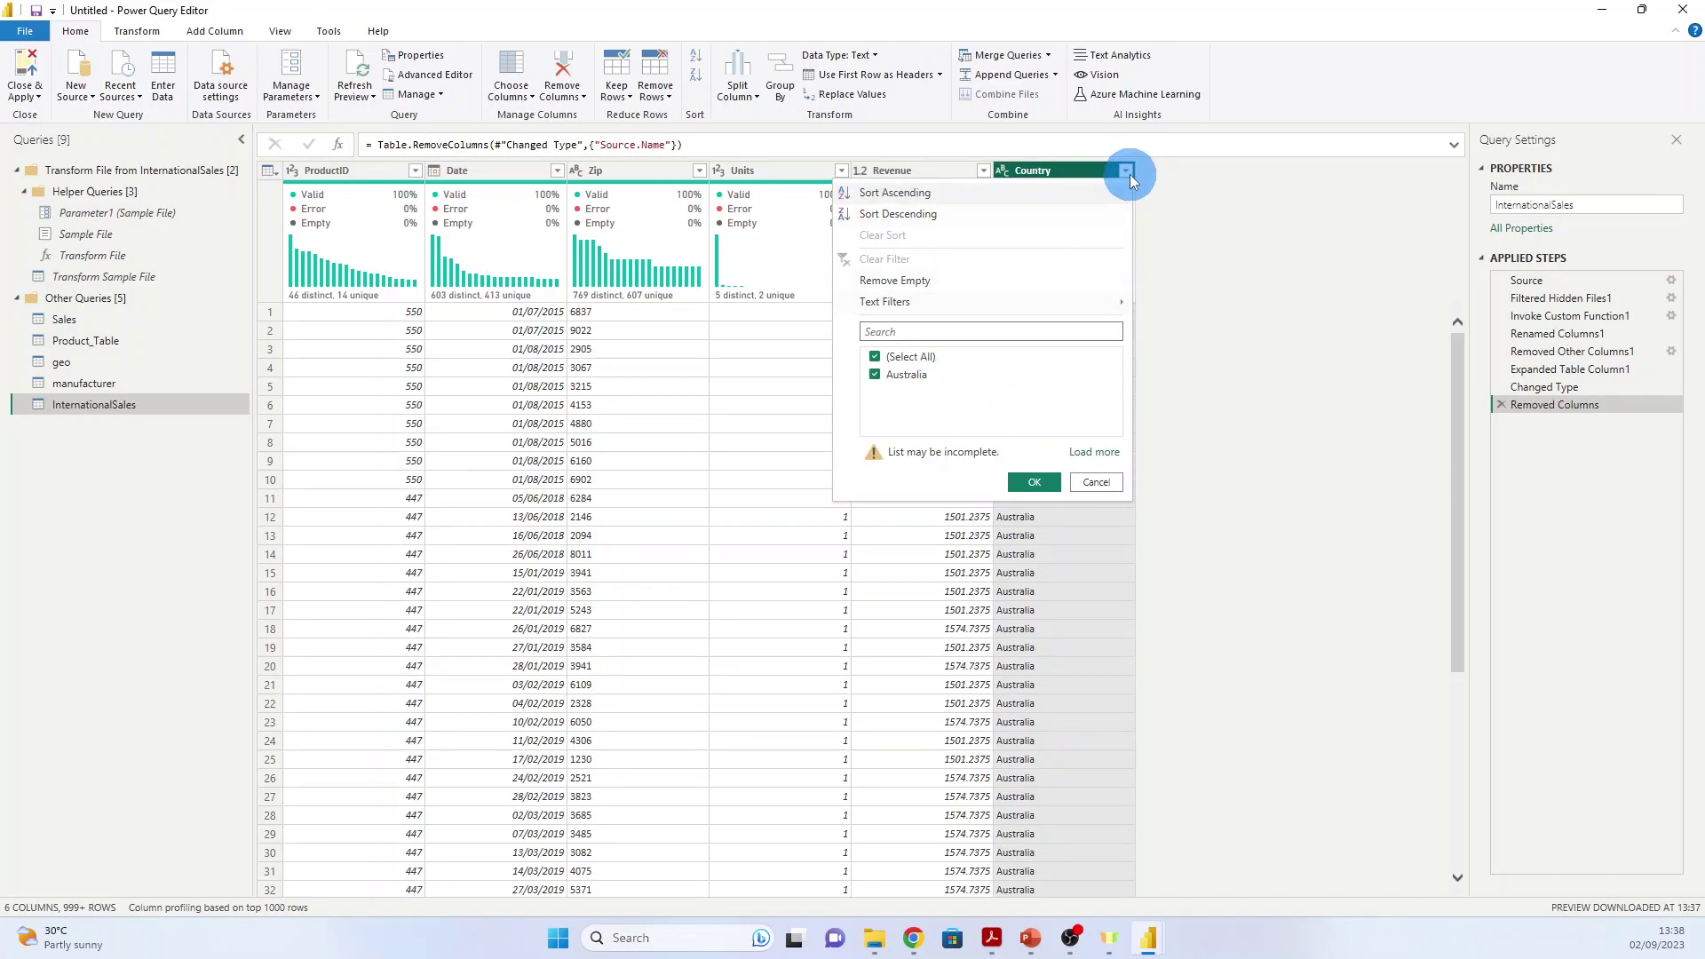
click(1092, 453)
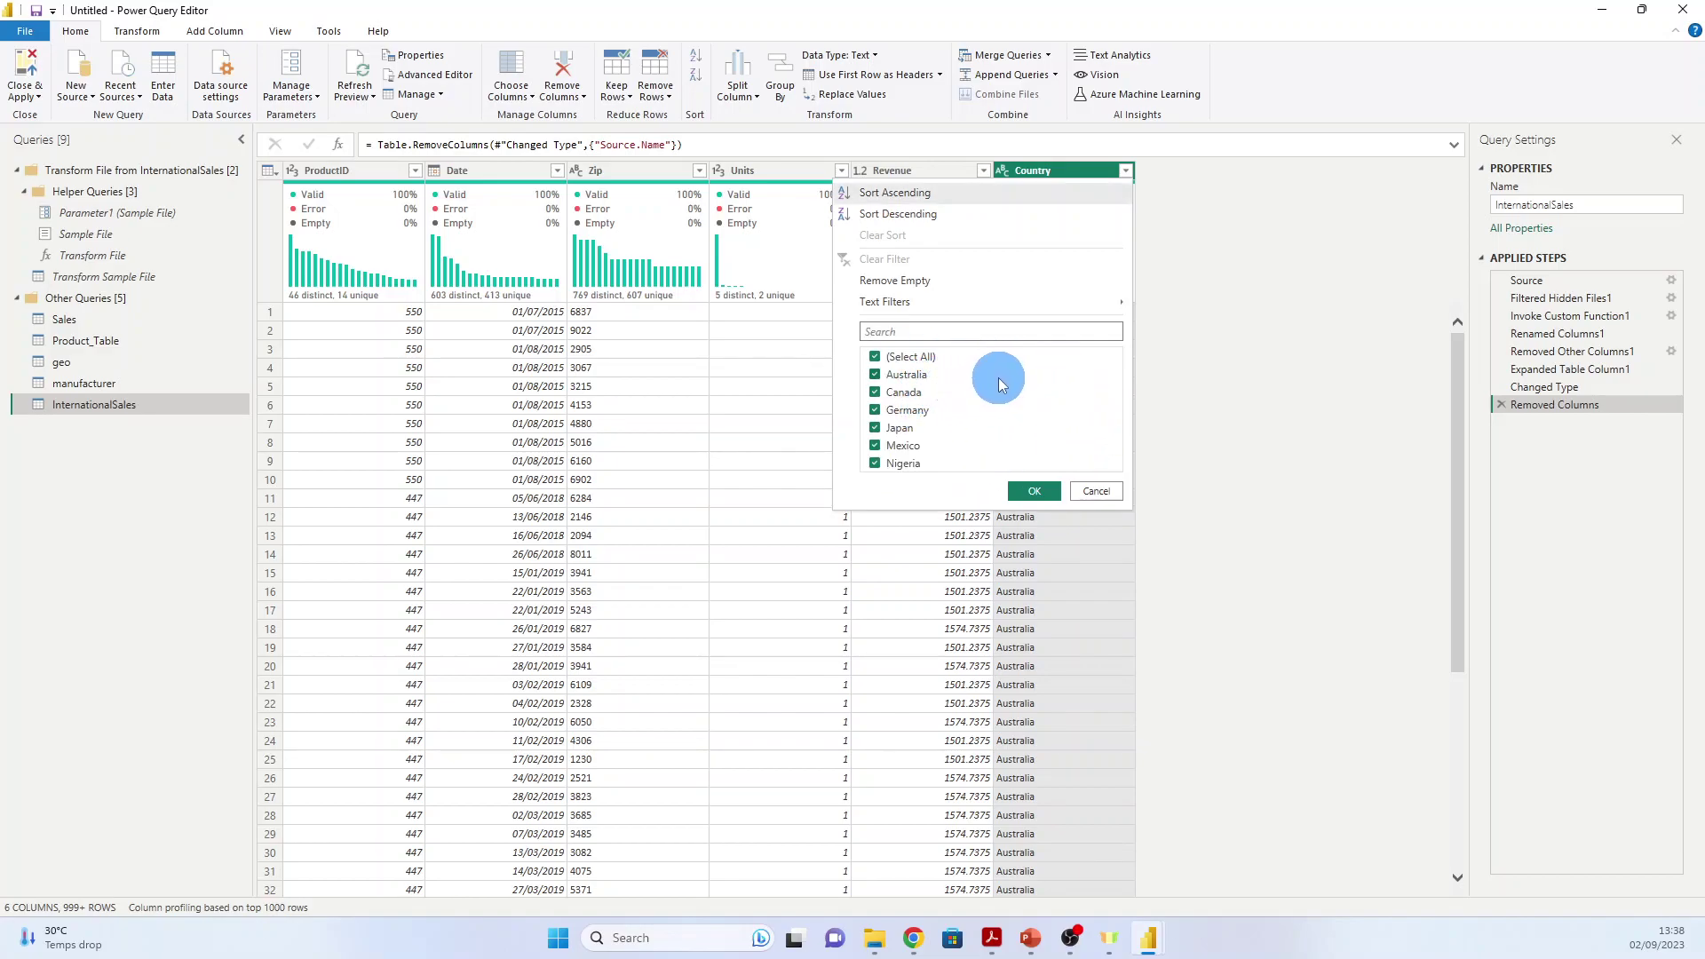
click(1034, 492)
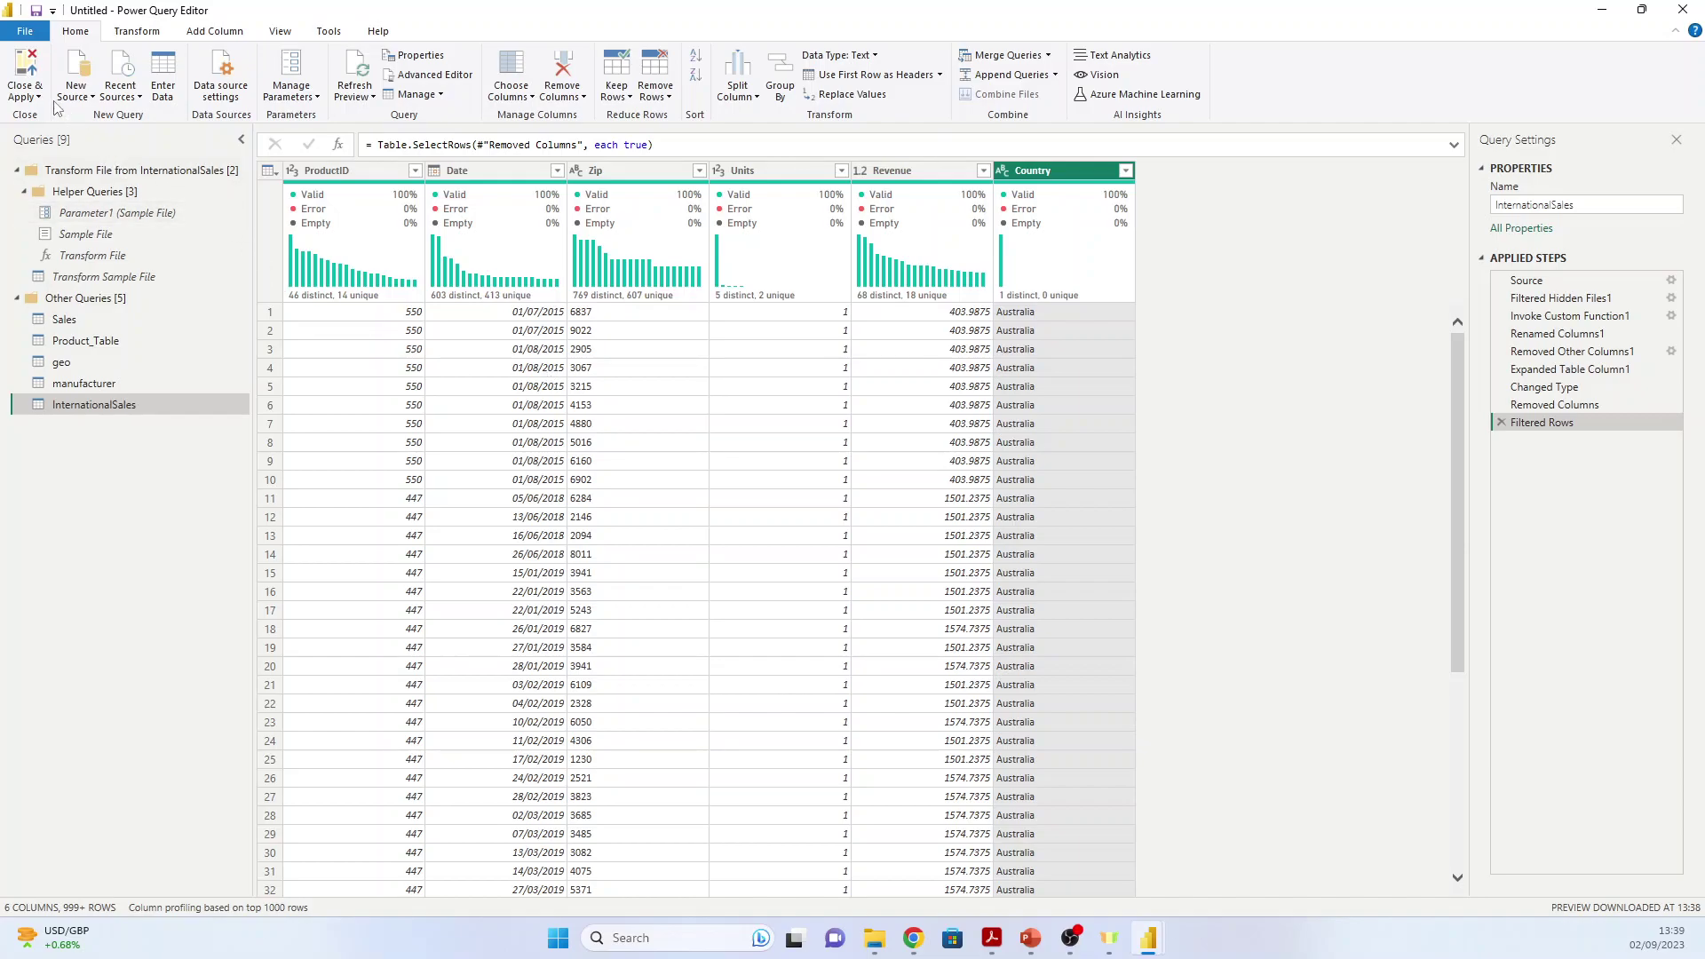
Close & Apply the query changes so all five tables load into the report.
click(25, 94)
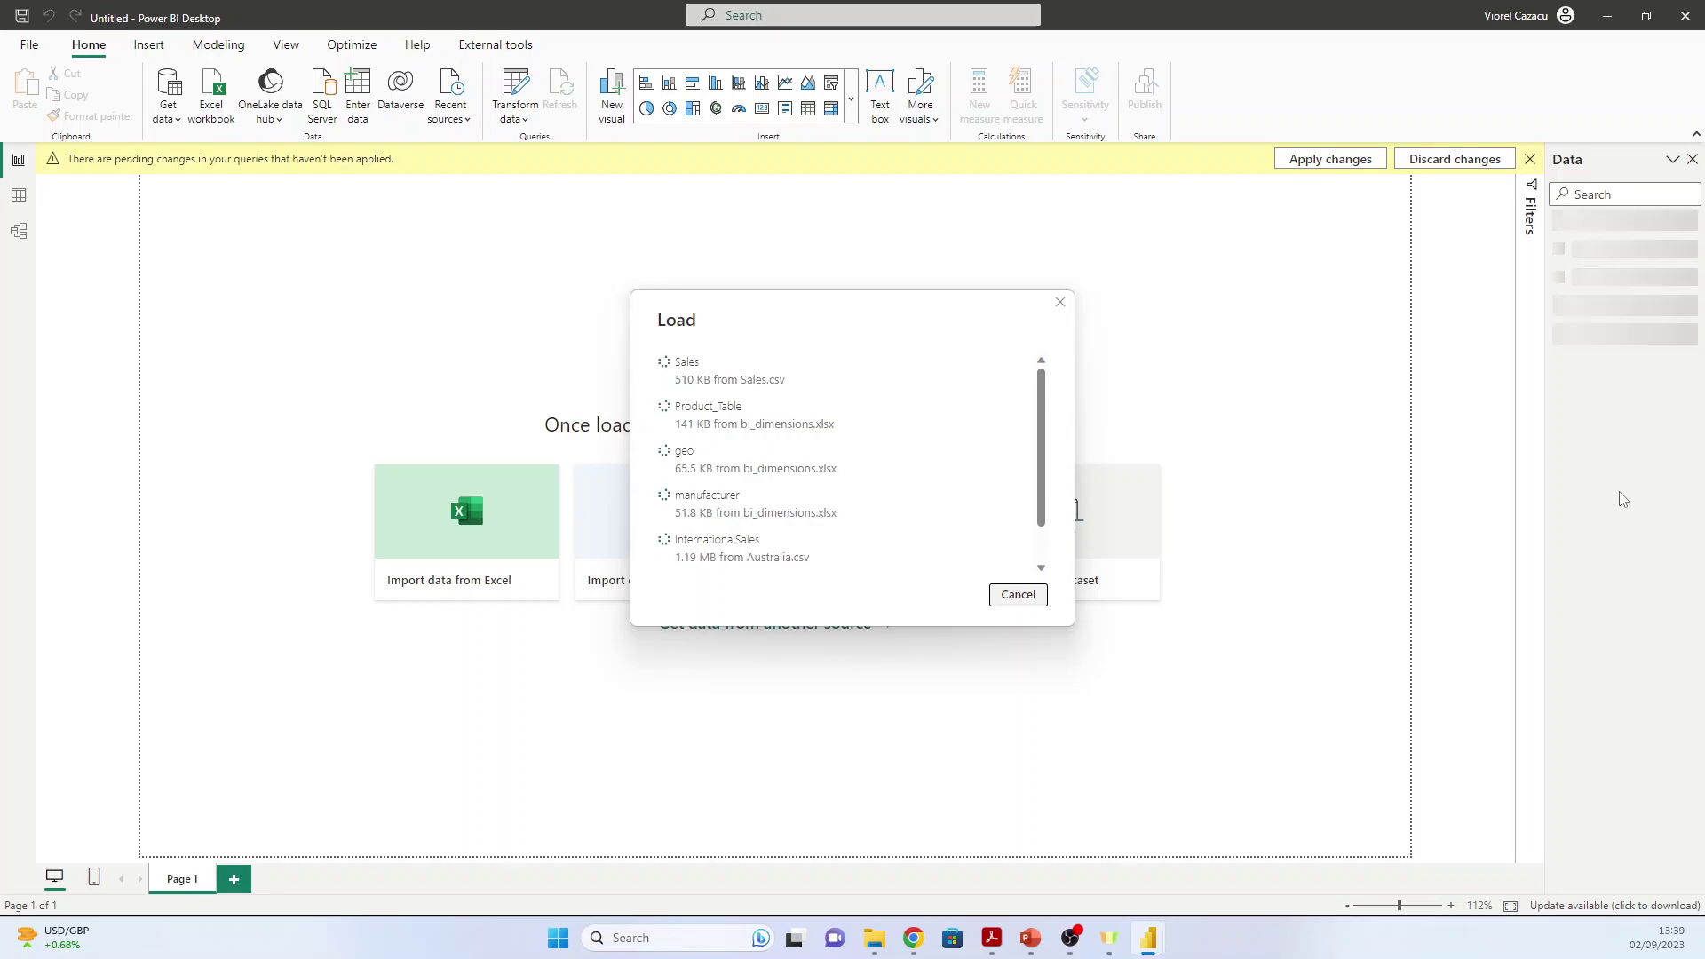
click(1588, 225)
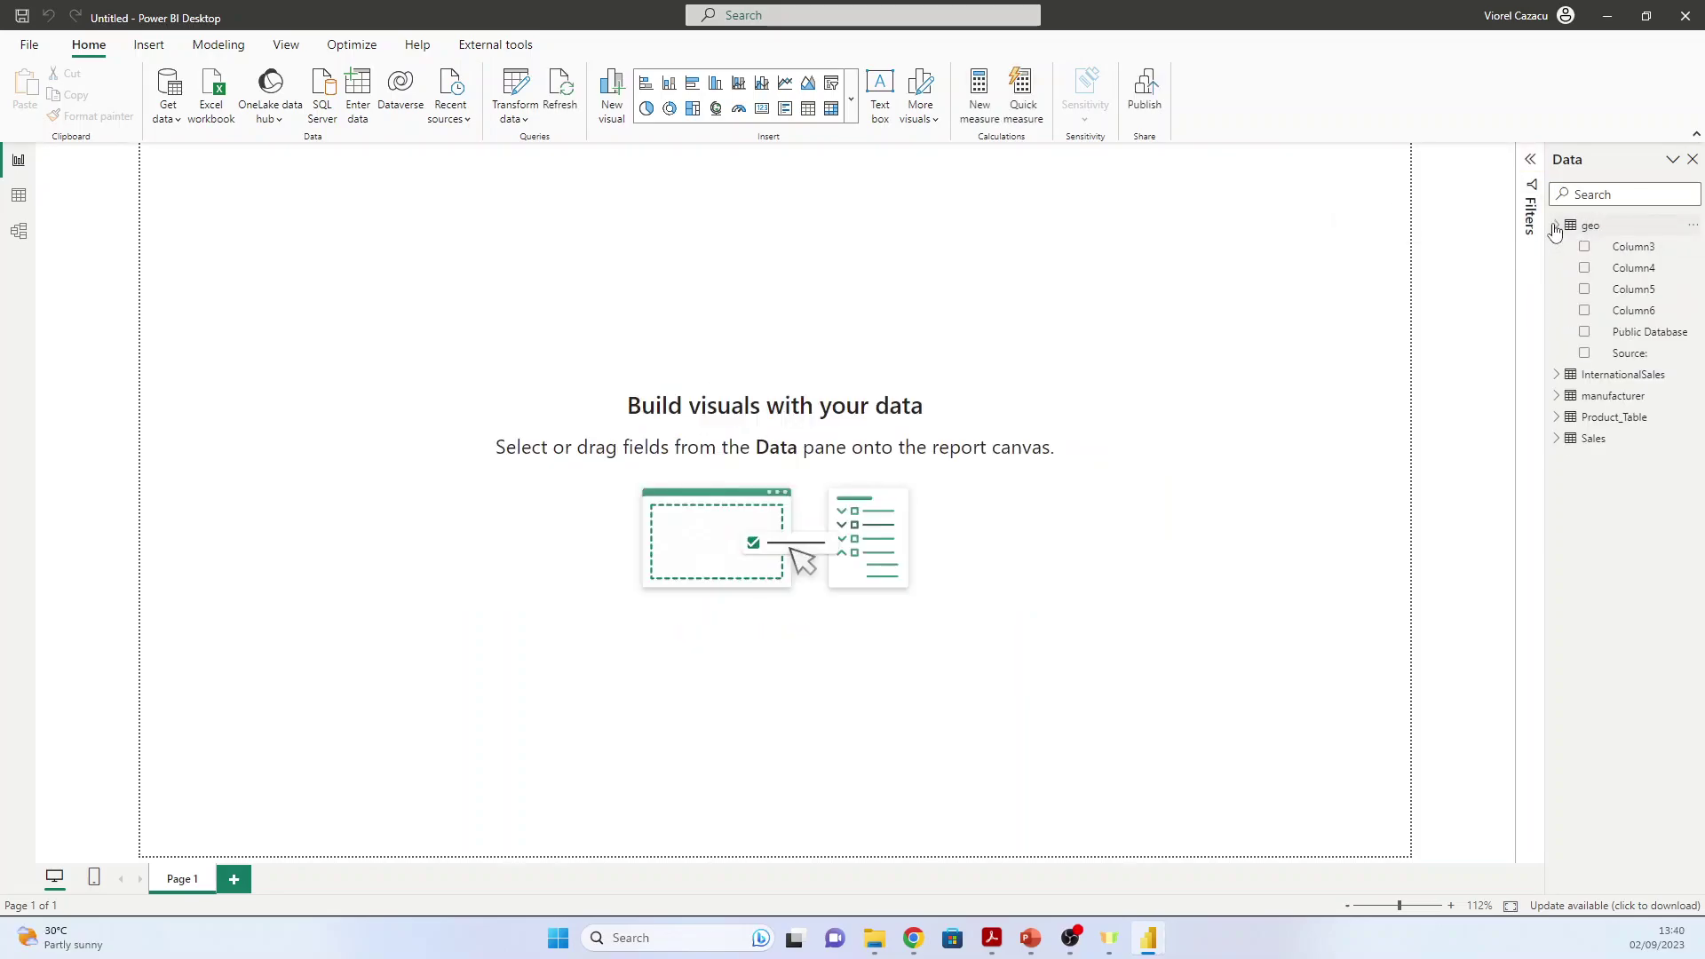
click(1588, 226)
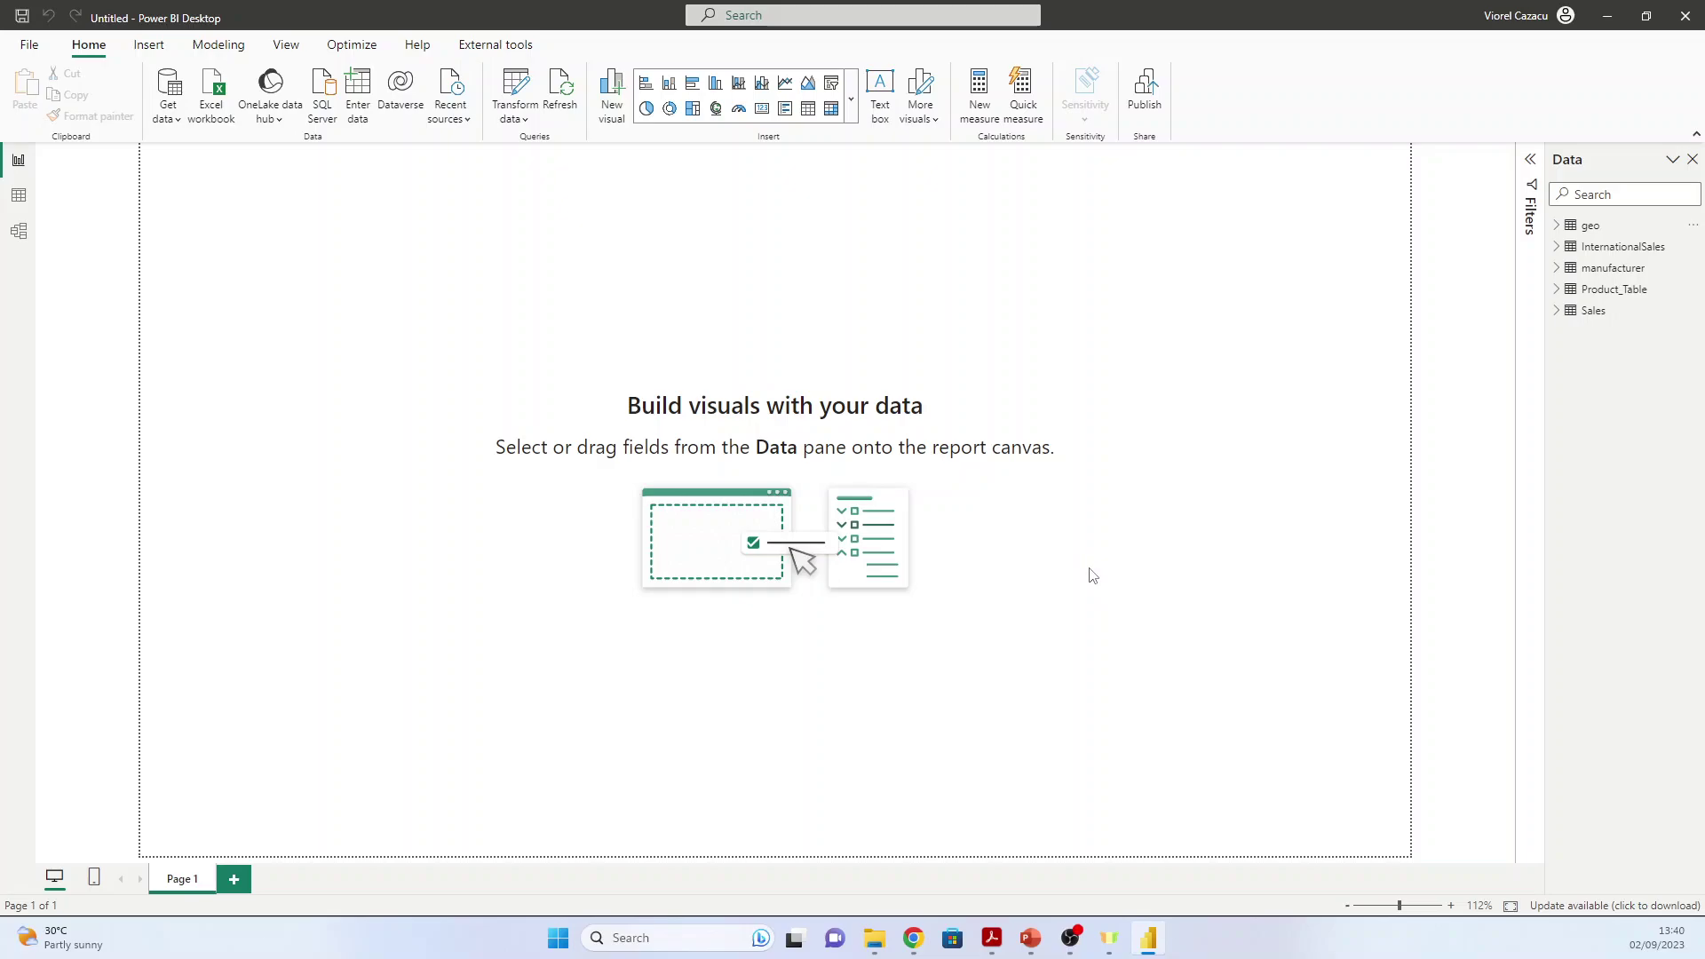
Review the InternationalSales, manufacturer, Product_Table and Sales data, then show the Model view.
click(19, 194)
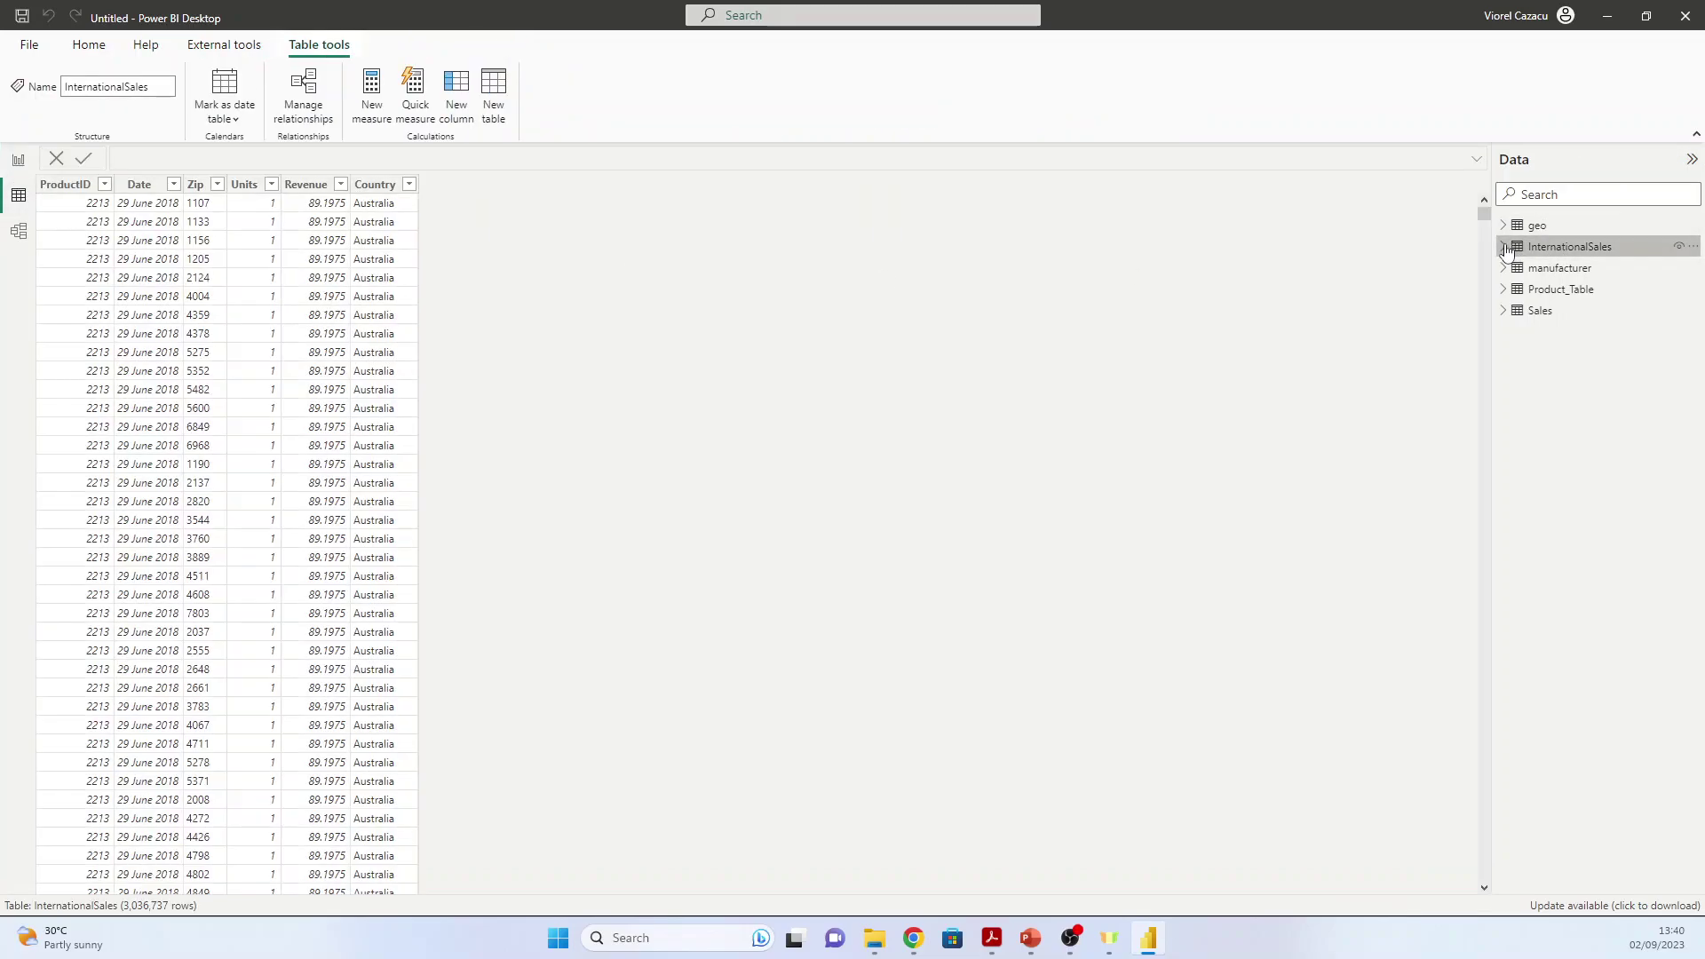
click(1545, 248)
click(1566, 395)
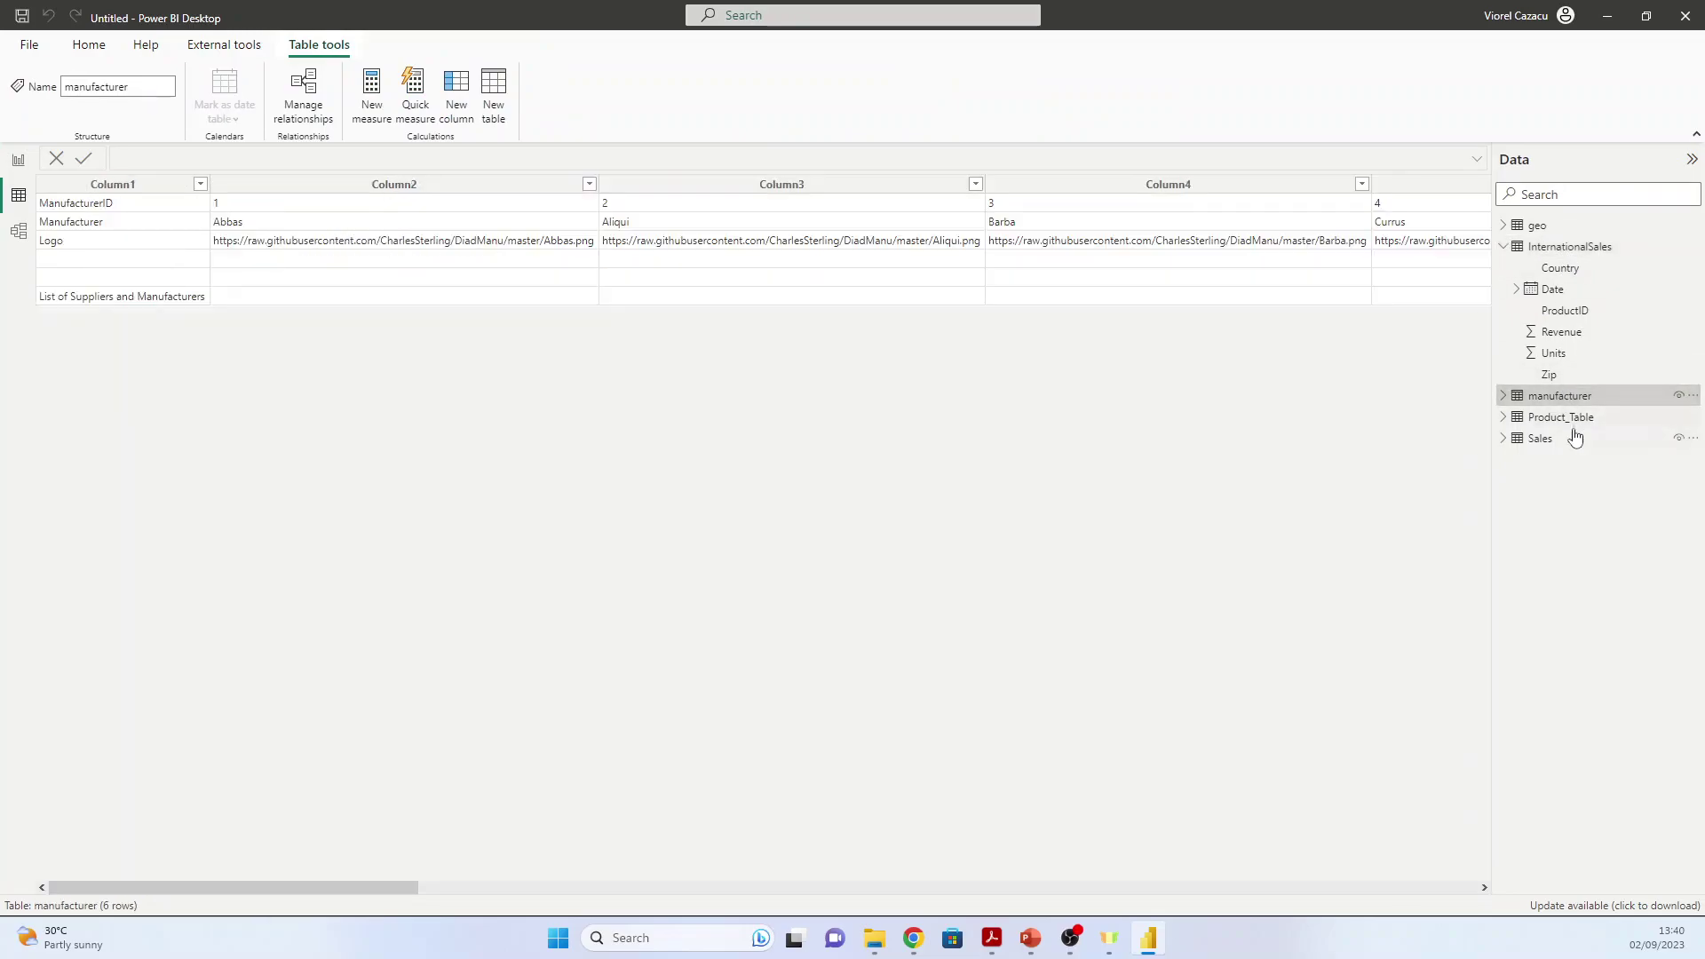
click(1565, 417)
click(1549, 439)
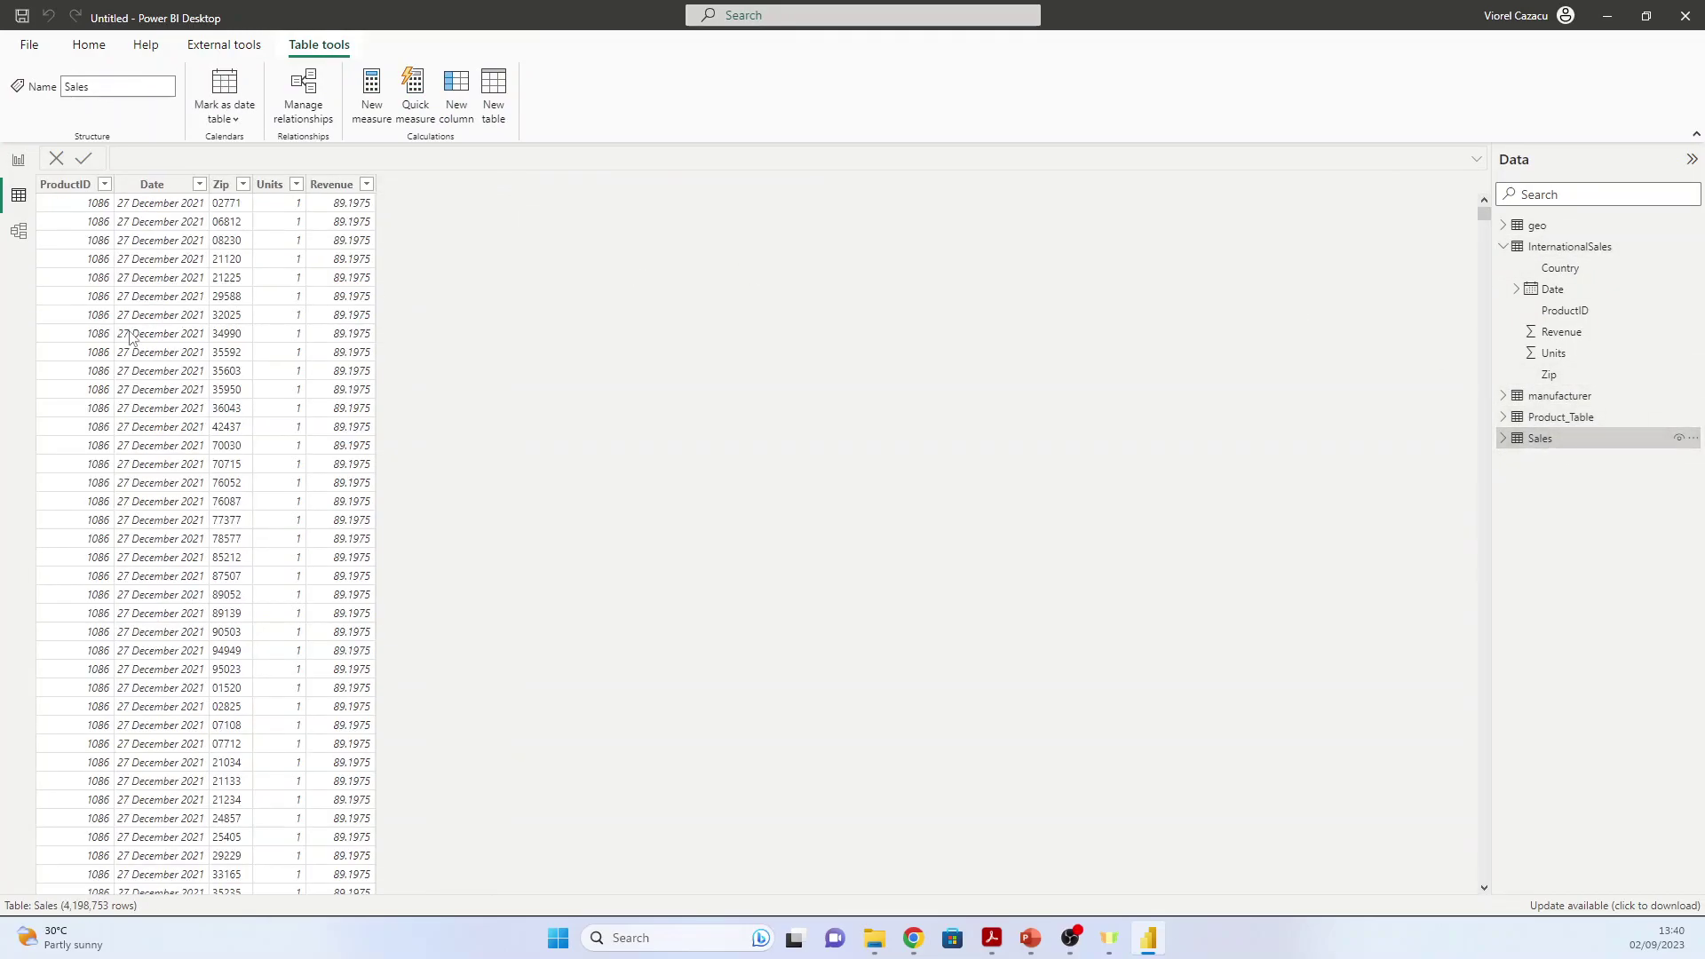
click(18, 233)
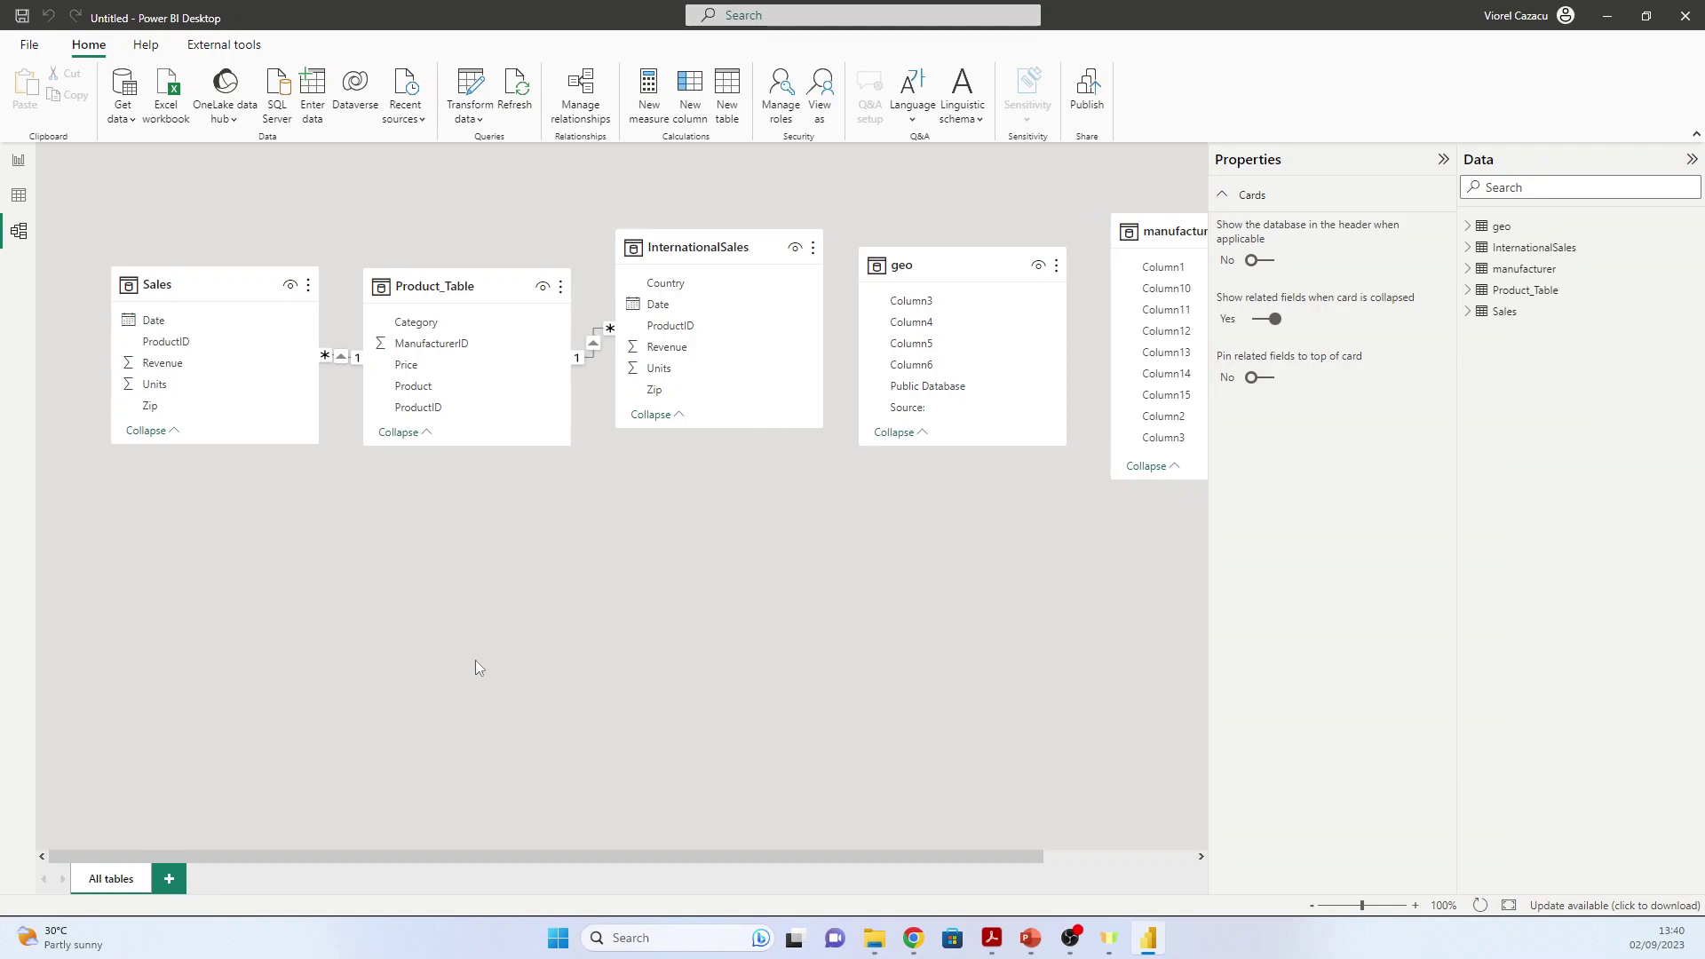